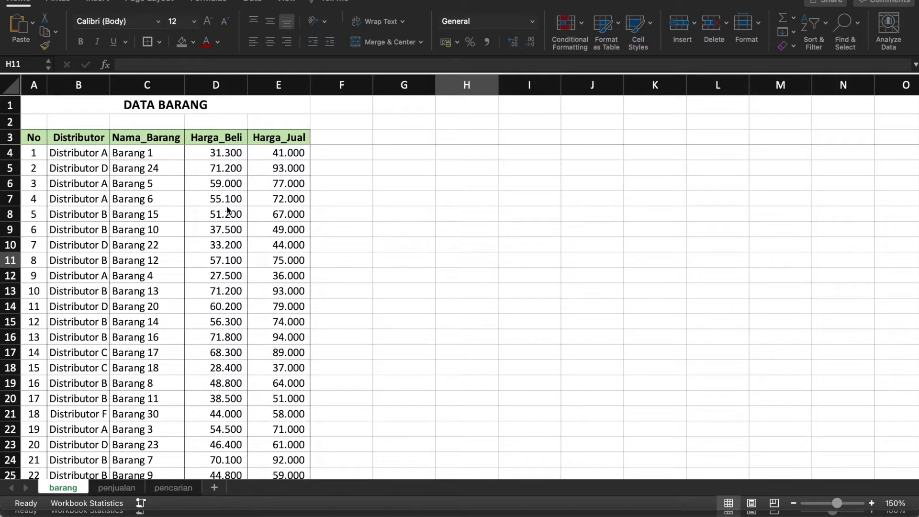
Examine the DATA BARANG title and the Distributor, Nama_Barang, Harga_Beli and Harga_Jual column headings.
click(119, 108)
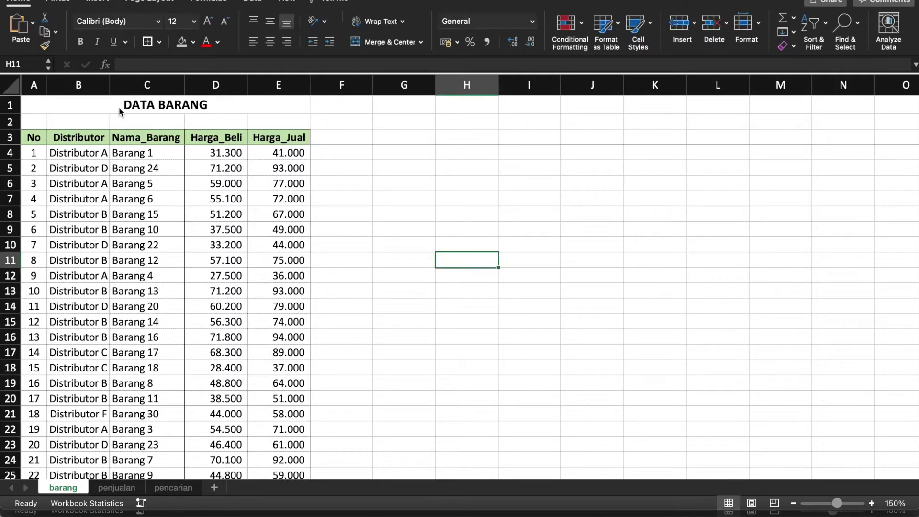
click(119, 108)
drag(119, 108, 35, 104)
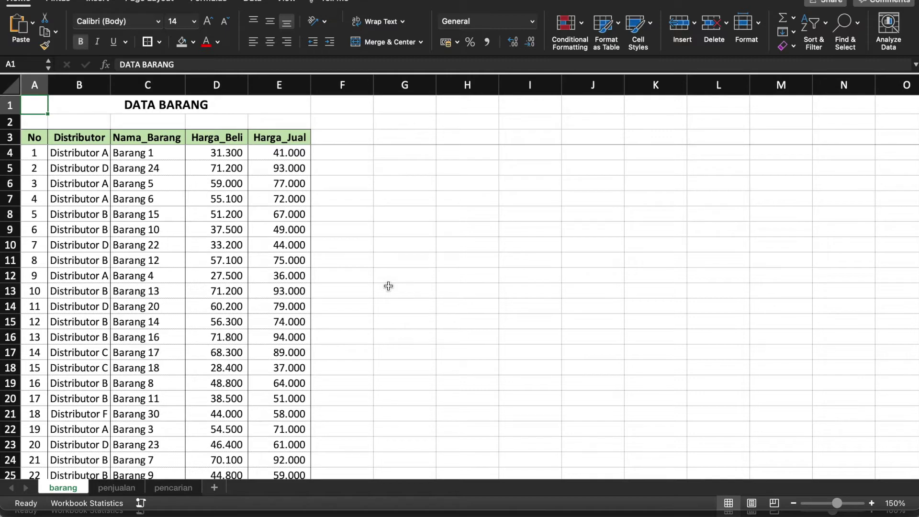
click(73, 136)
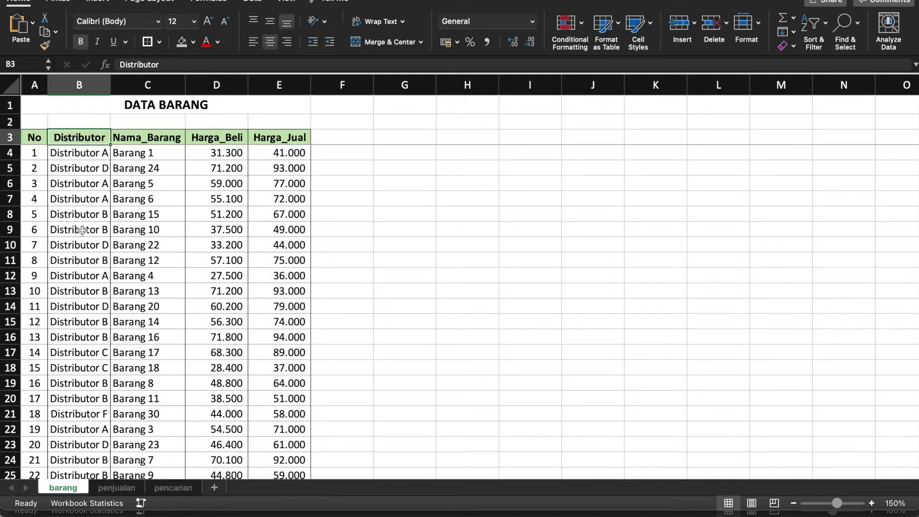
click(172, 139)
click(209, 139)
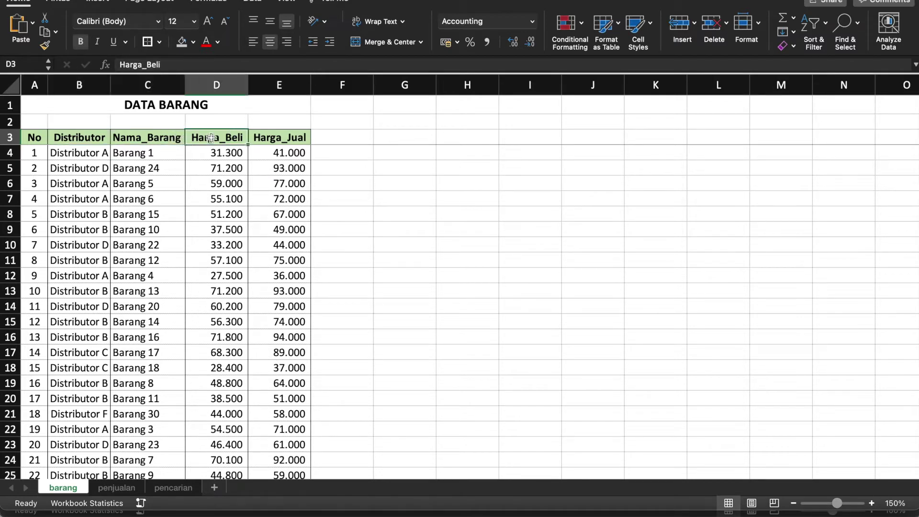
click(266, 141)
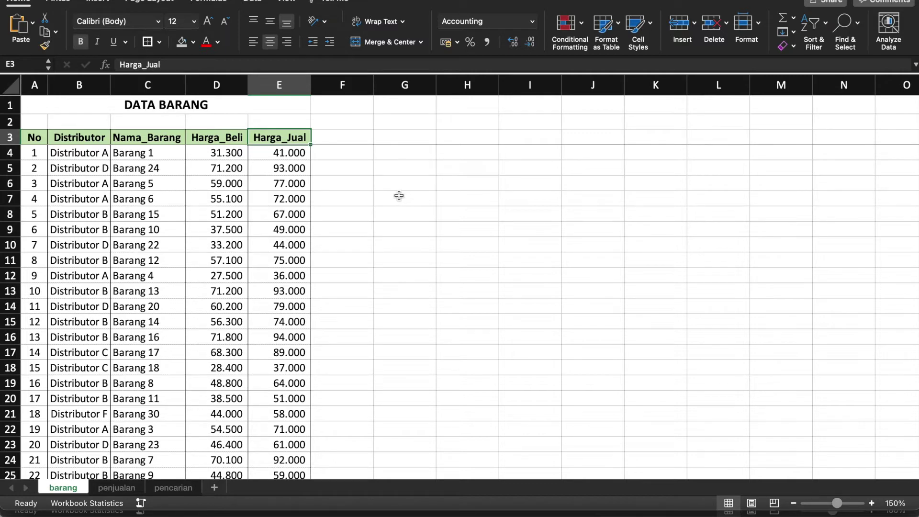
click(398, 196)
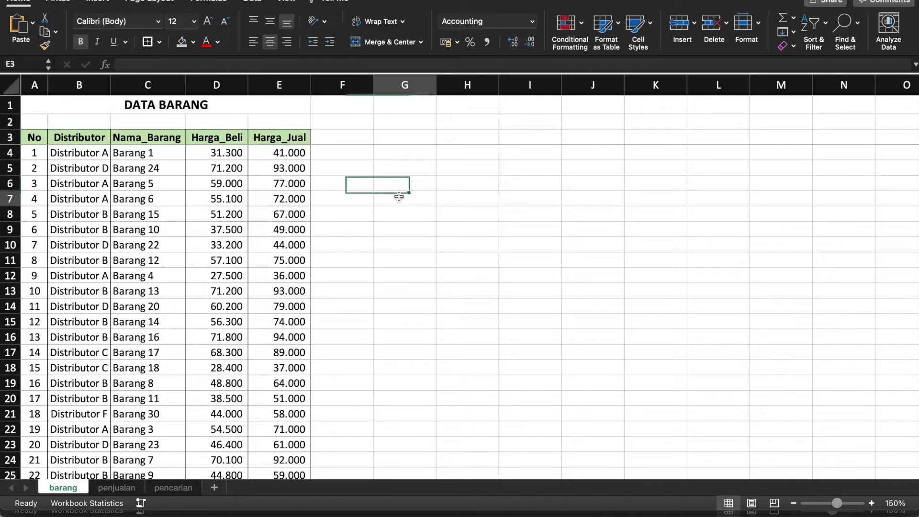
Insert seven blank columns, D through J, between Nama_Barang and Harga_Beli on the barang sheet.
click(229, 84)
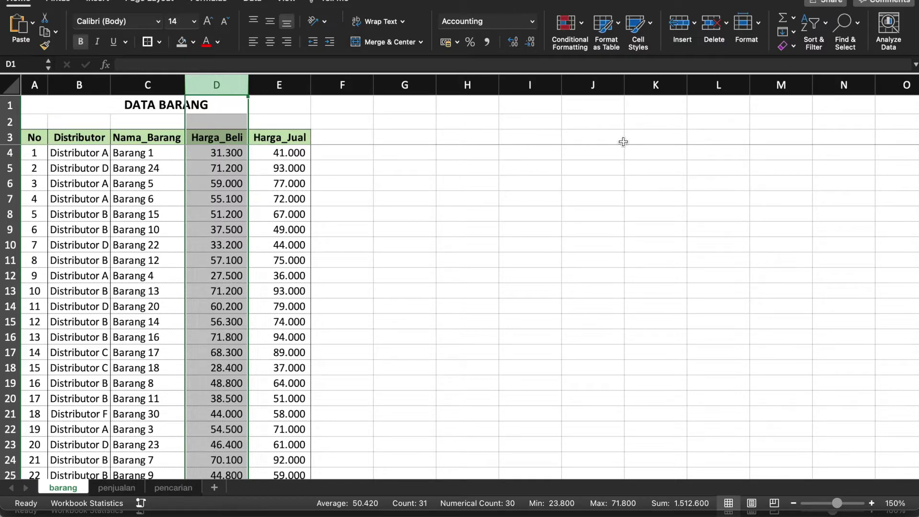
shift+click(589, 87)
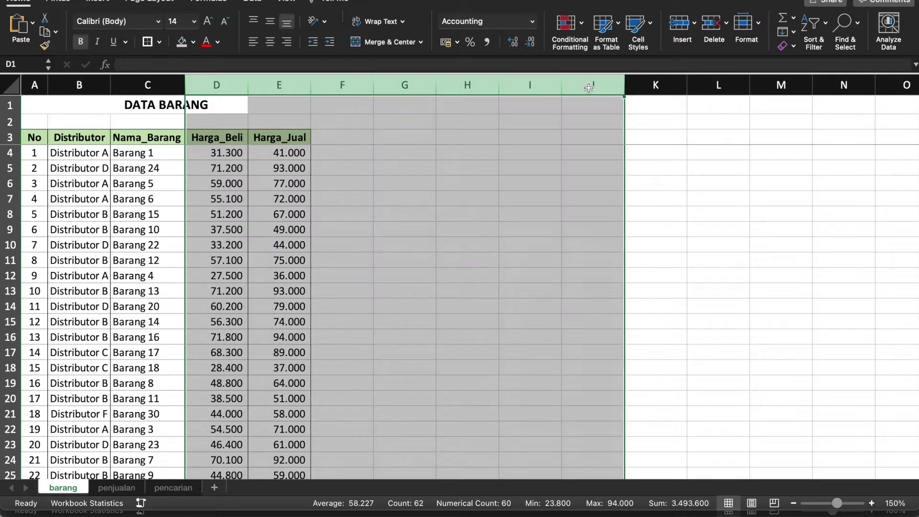
right_click(625, 201)
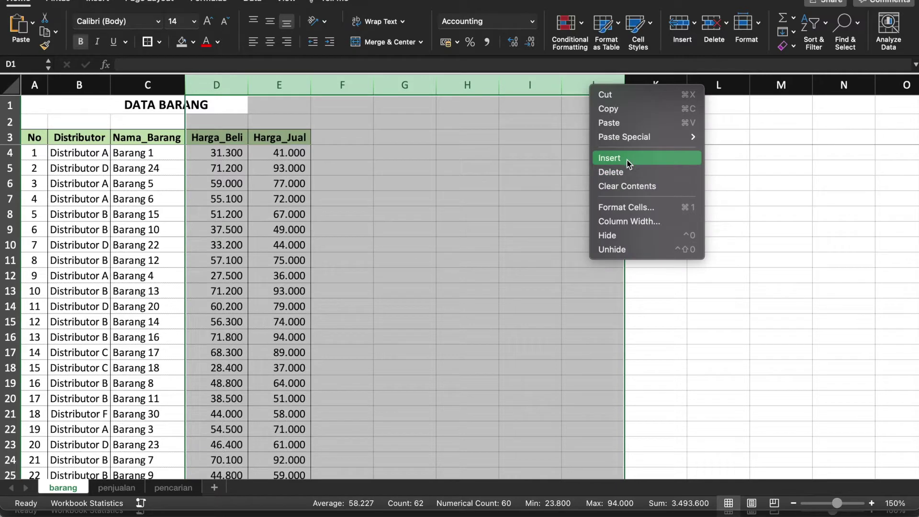
click(626, 162)
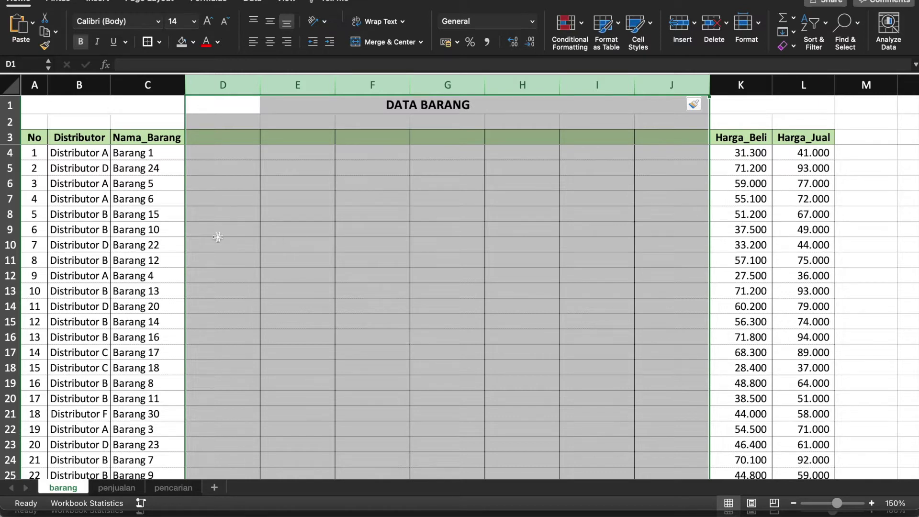
click(301, 236)
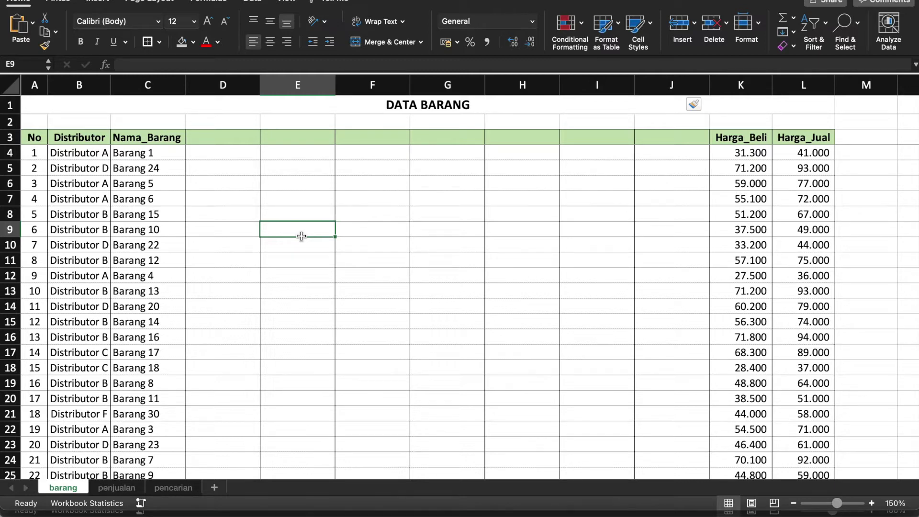
Copy the item names Barang 15 and Barang 10 from C8:C9 into M9:M10 beside the table.
click(174, 215)
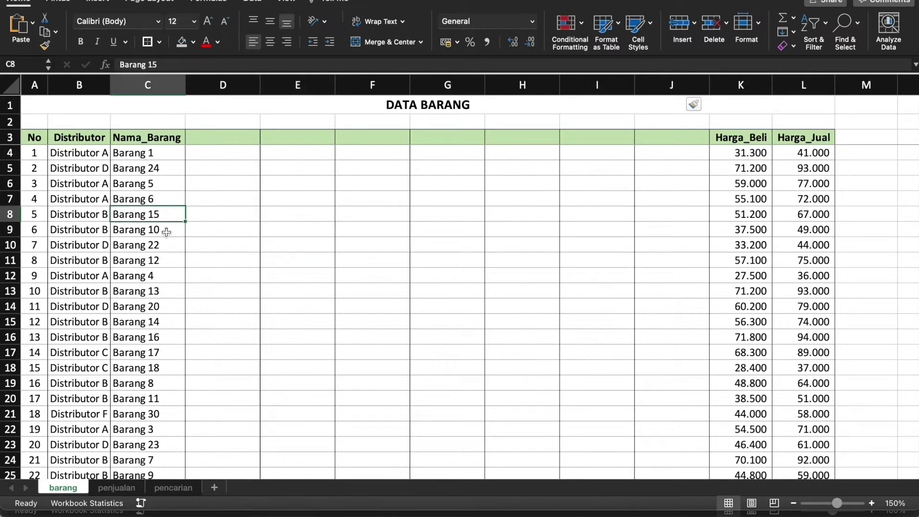
shift+click(165, 232)
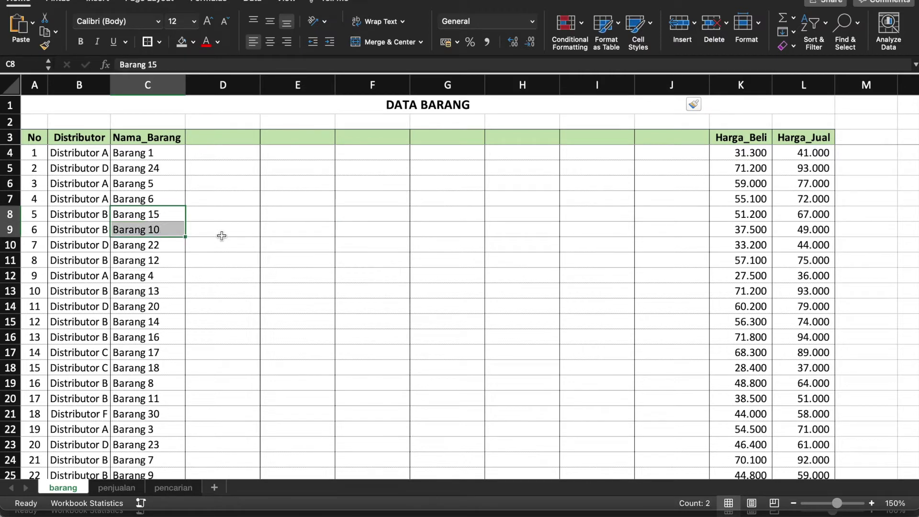
key(super+c)
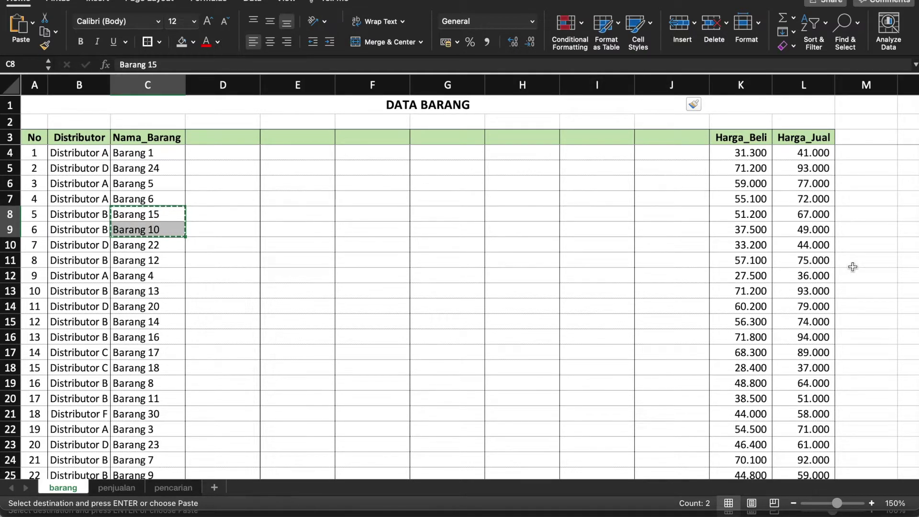
scroll(853, 266, right, 2)
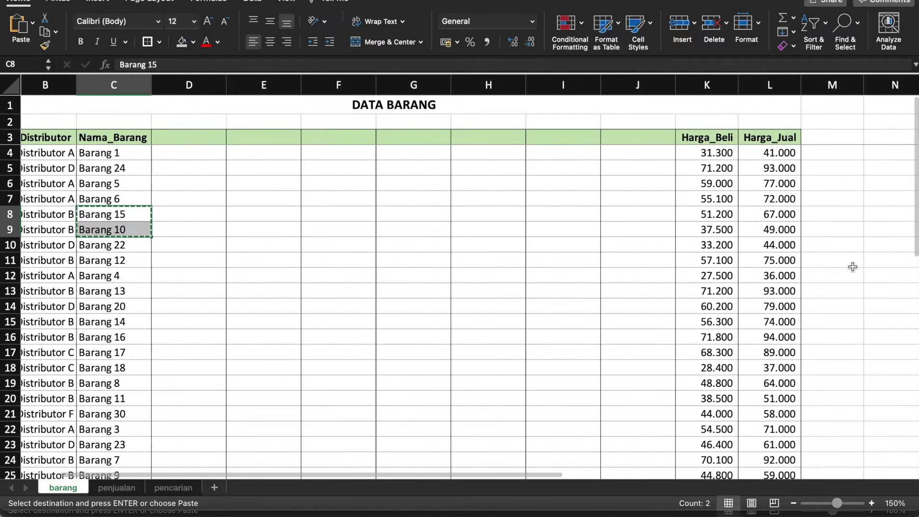
scroll(796, 267, right, 1)
click(728, 229)
click(818, 229)
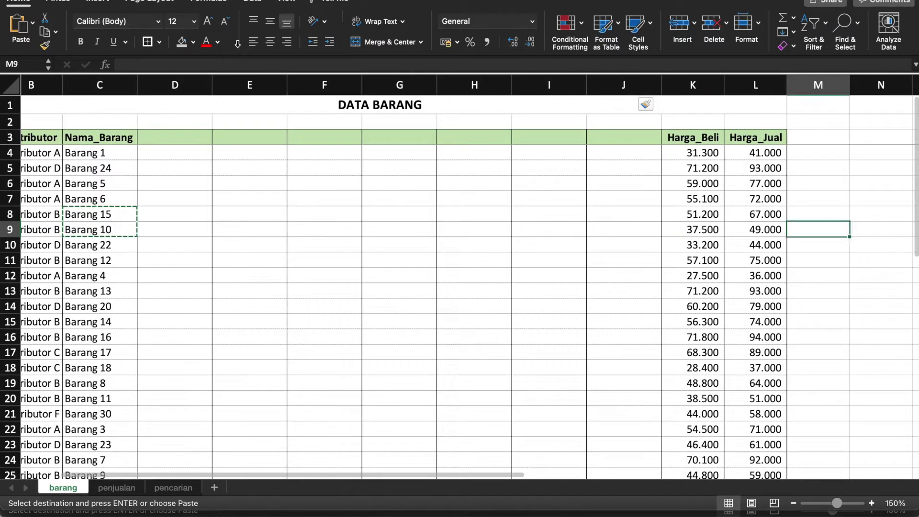
click(32, 24)
click(74, 184)
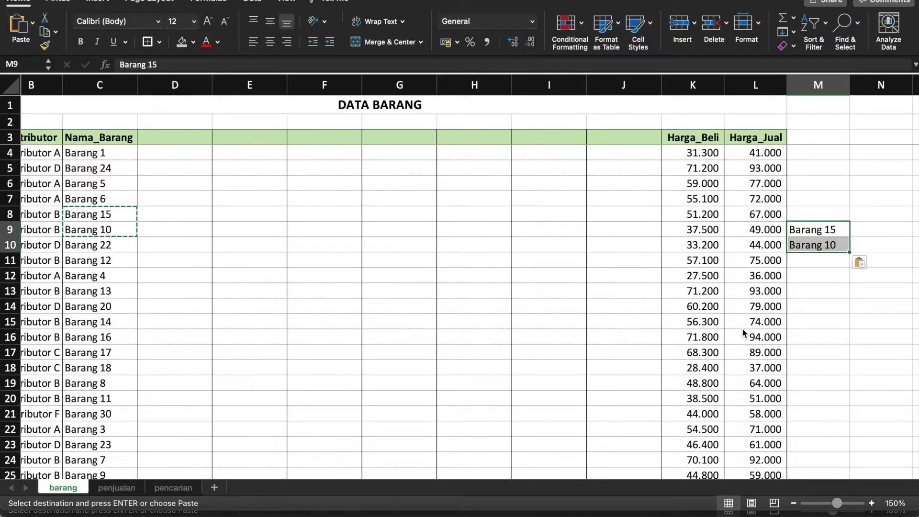
Begin a VLOOKUP formula in N9, next to the copied Barang 15.
click(876, 233)
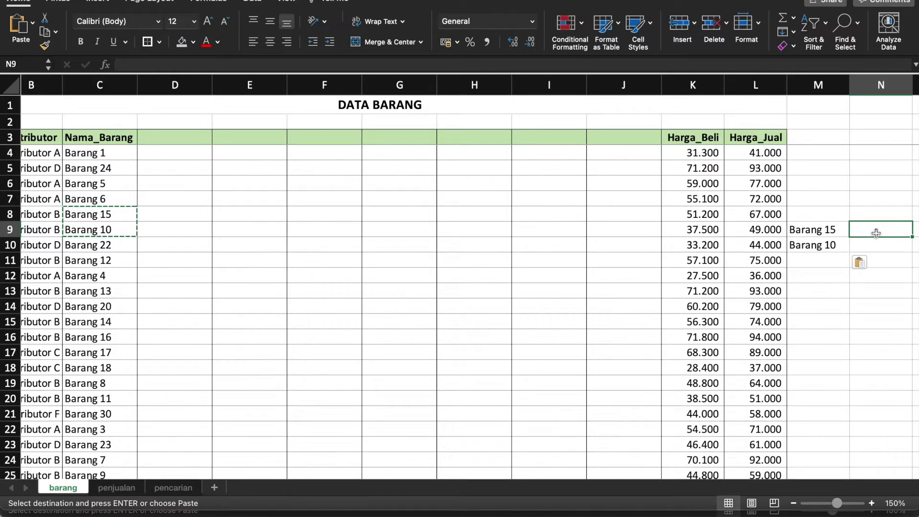
text(=vlookup()
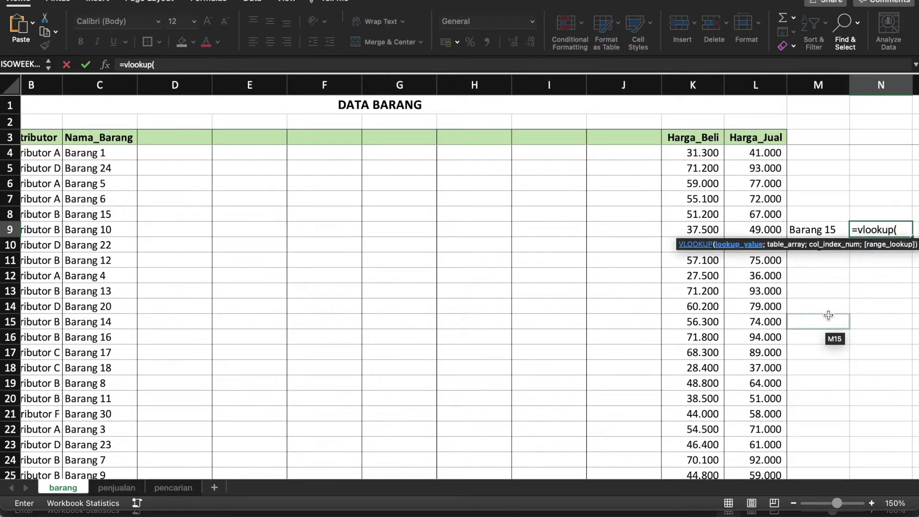
scroll(829, 313, right, 2)
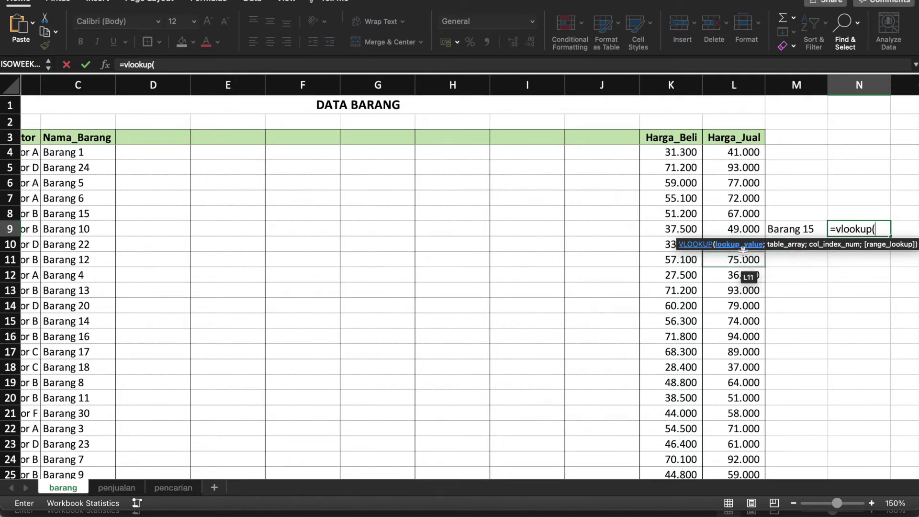
click(800, 230)
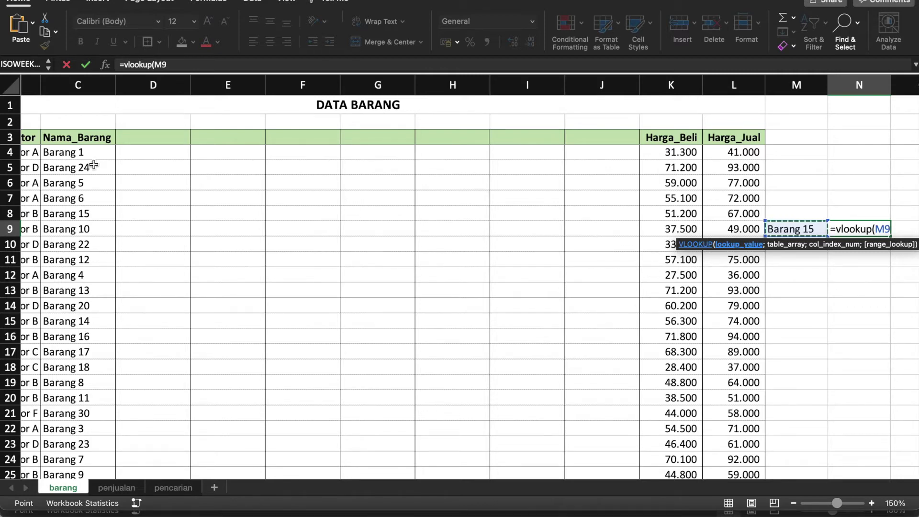
click(76, 154)
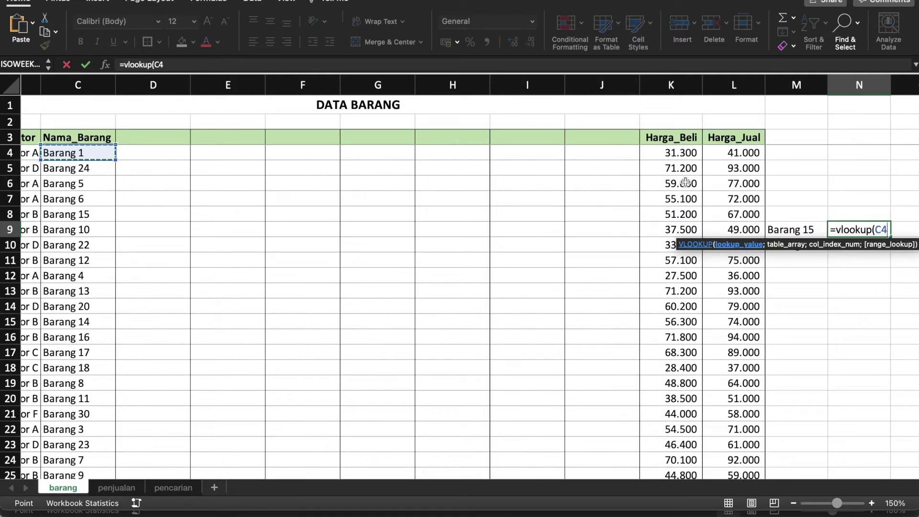
shift+click(682, 399)
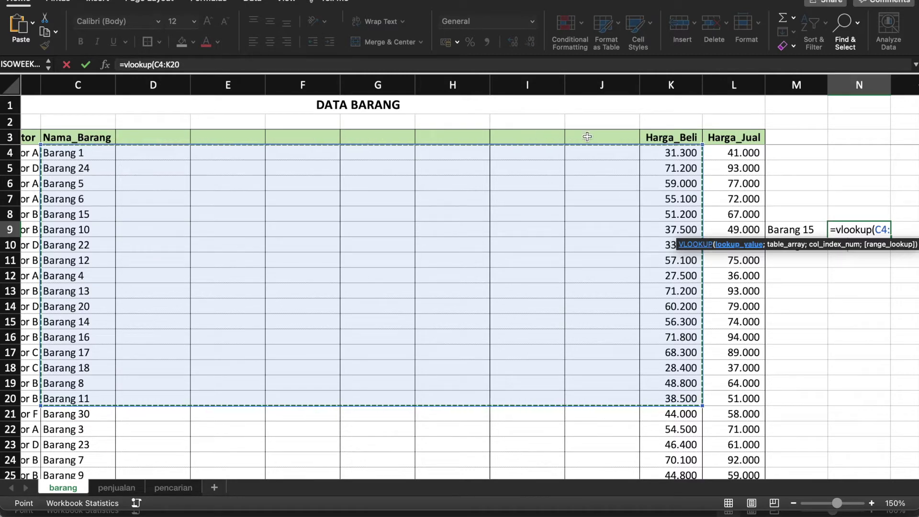
text(;)
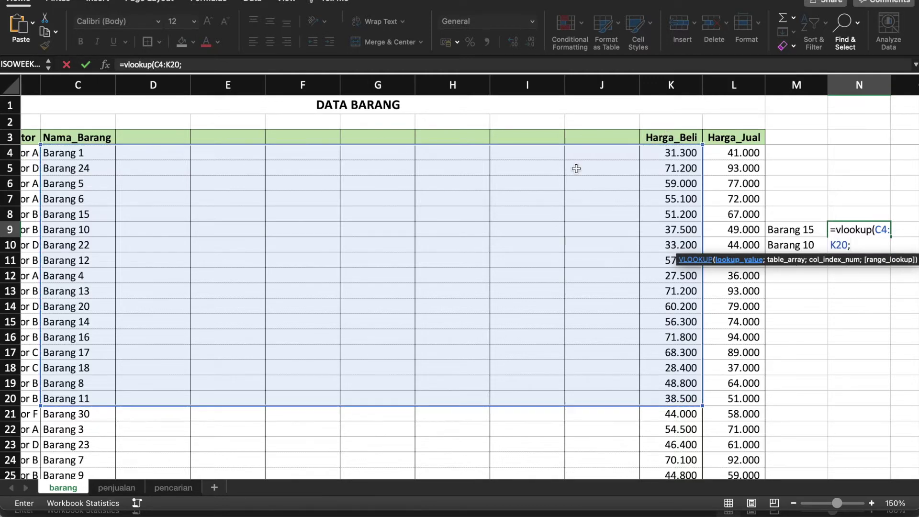
click(202, 64)
text(9)
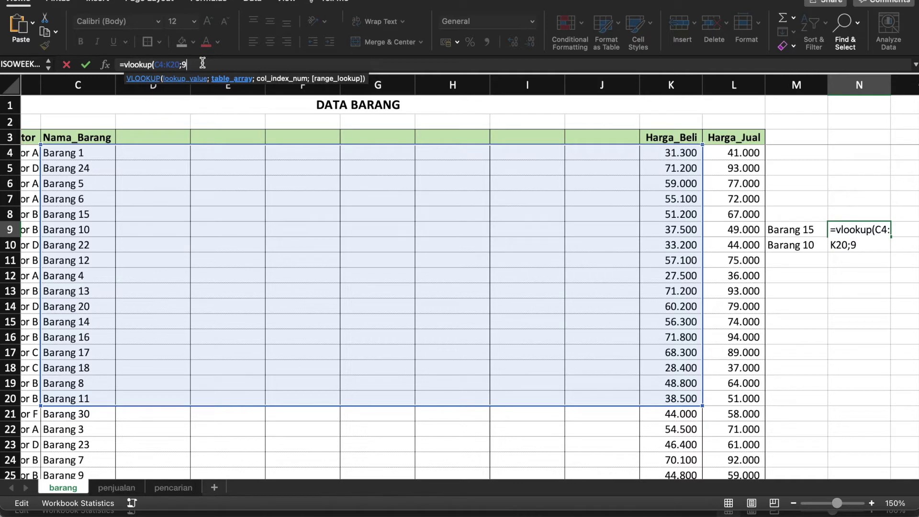
text(;)
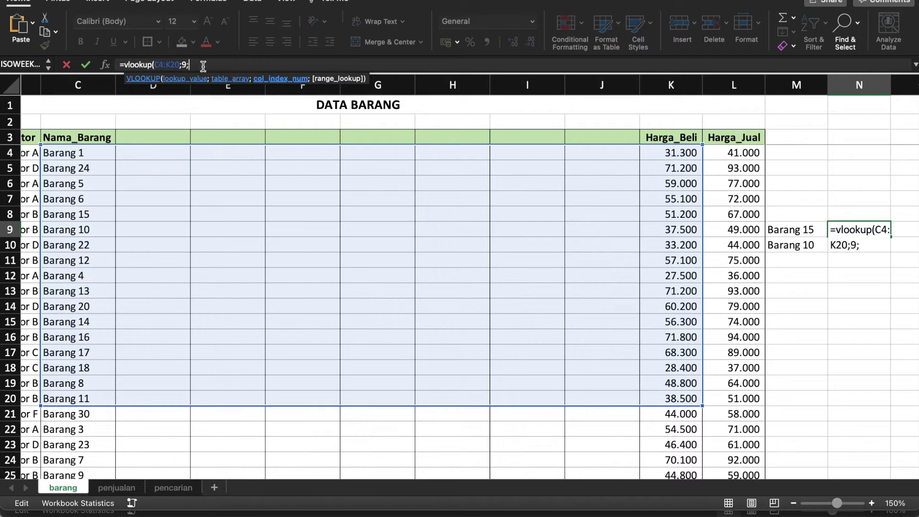
drag(179, 64, 157, 64)
key(BackSpace)
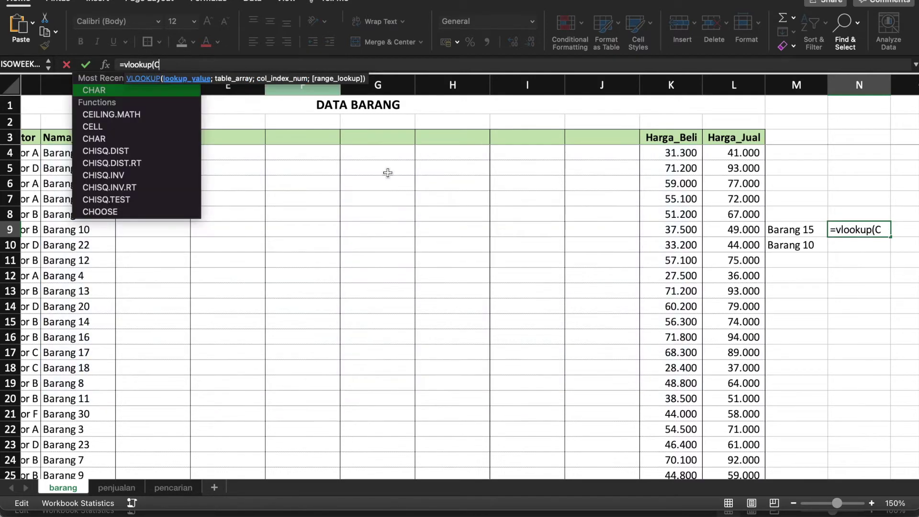
click(387, 171)
click(460, 268)
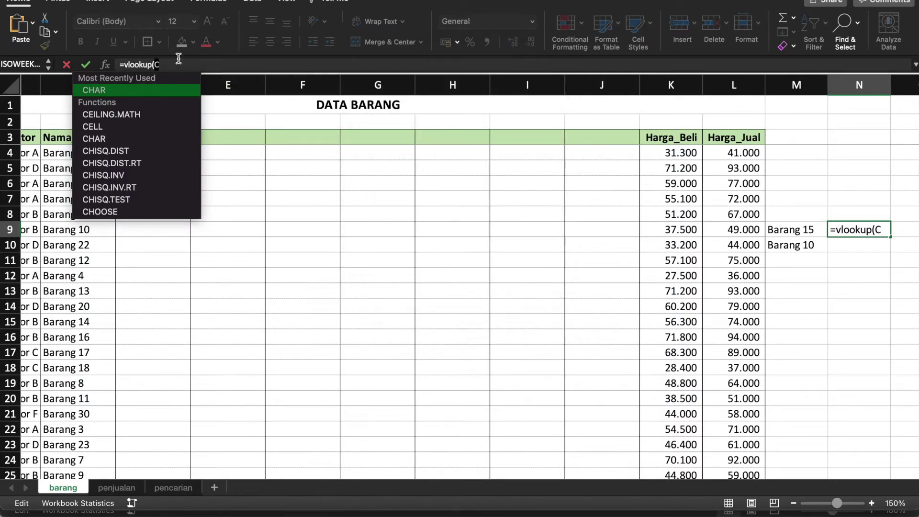
click(178, 60)
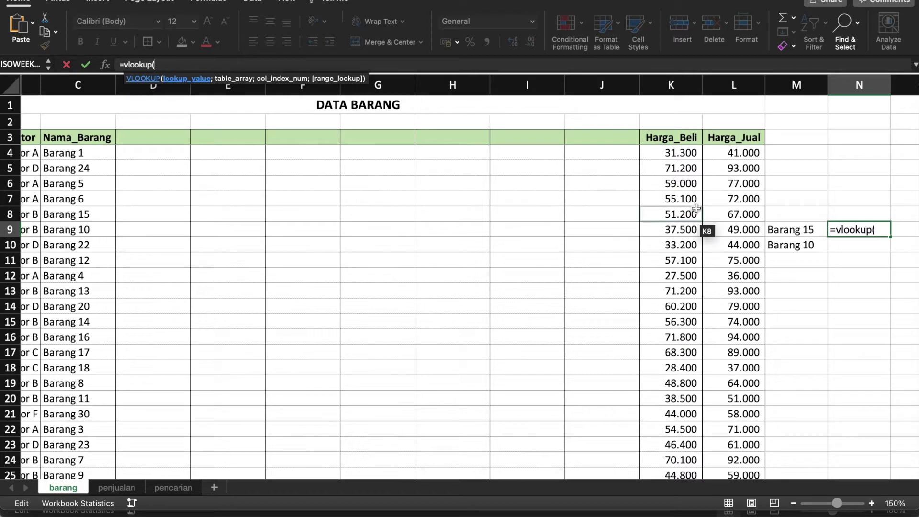
Complete the N9 VLOOKUP with lookup value M9, table array C4:K19, column index 9 and an exact match (FALSE).
click(782, 231)
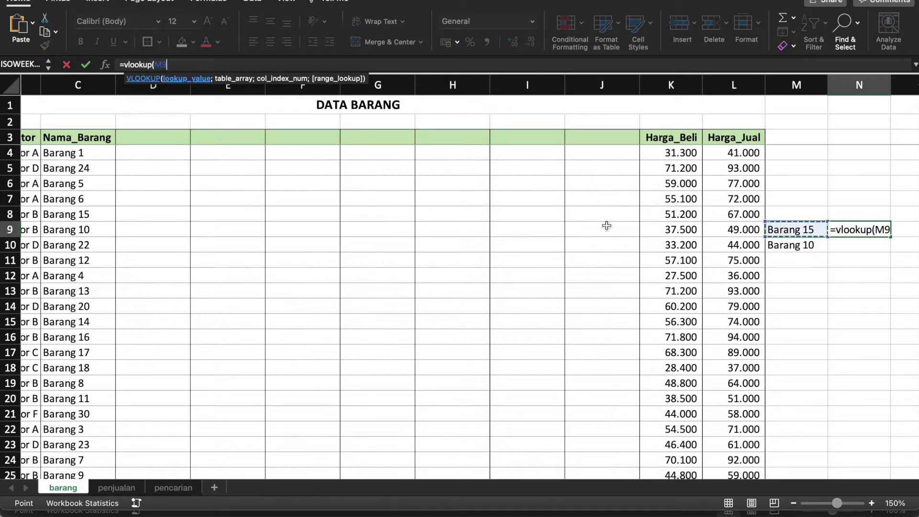
text(;)
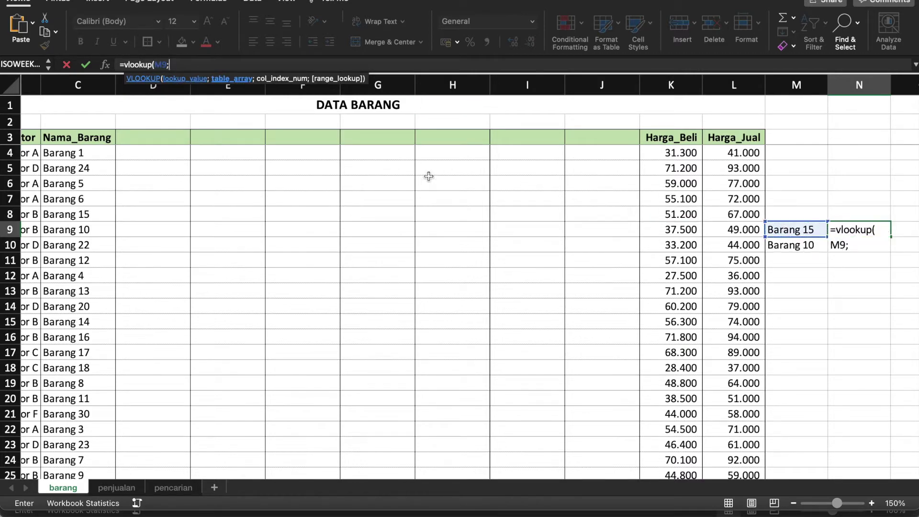
click(70, 153)
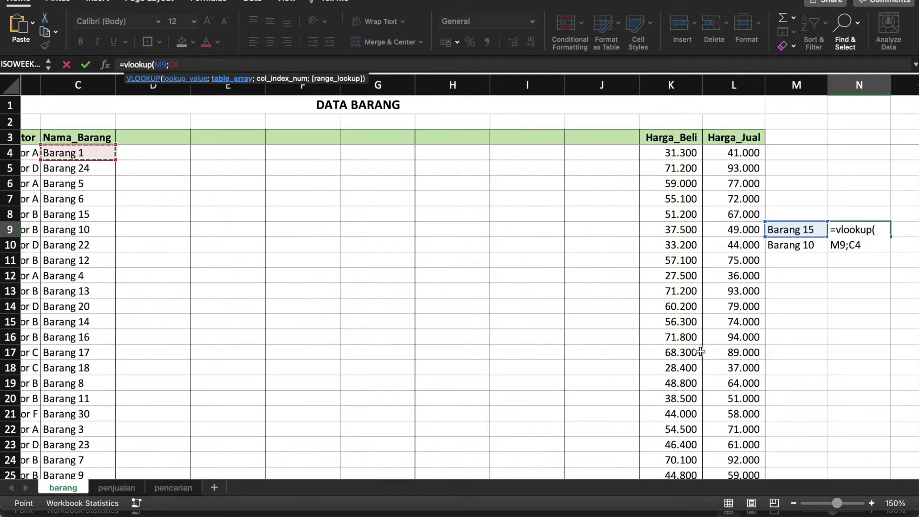
shift+click(679, 383)
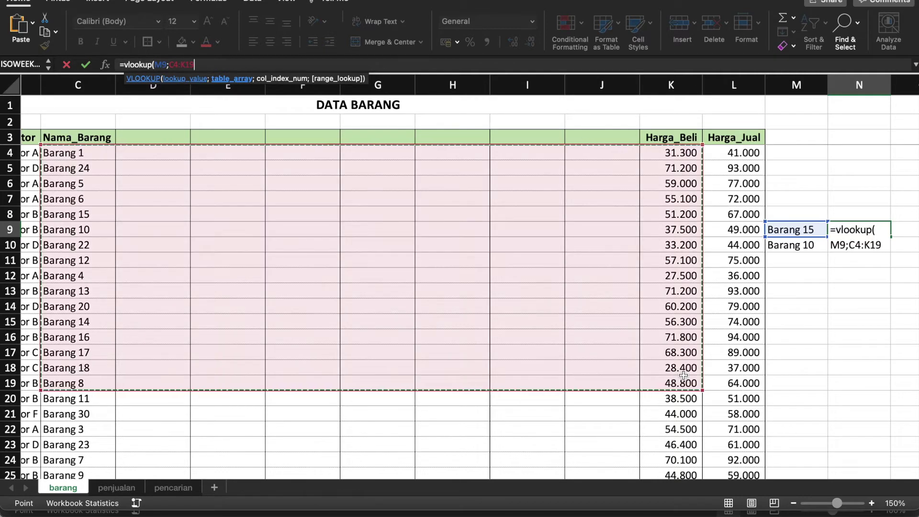
text(;)
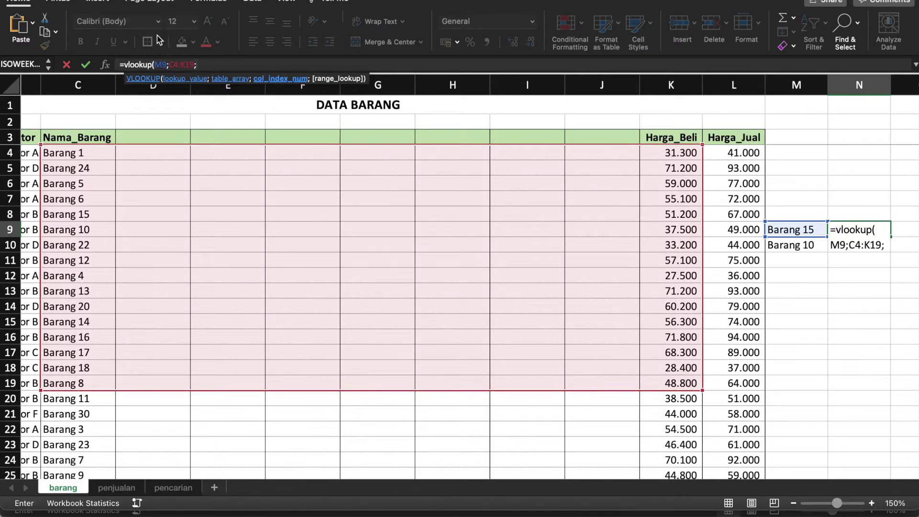
text(9;)
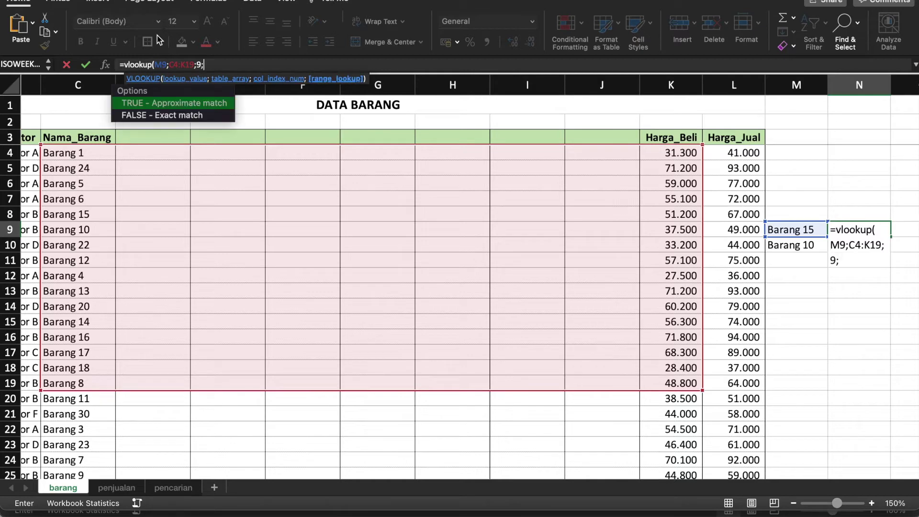
double_click(204, 117)
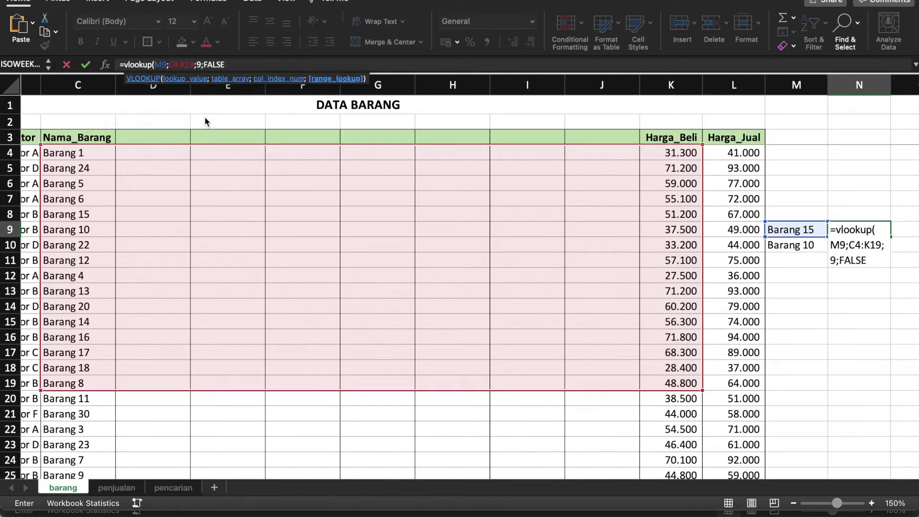
text())
key(Return)
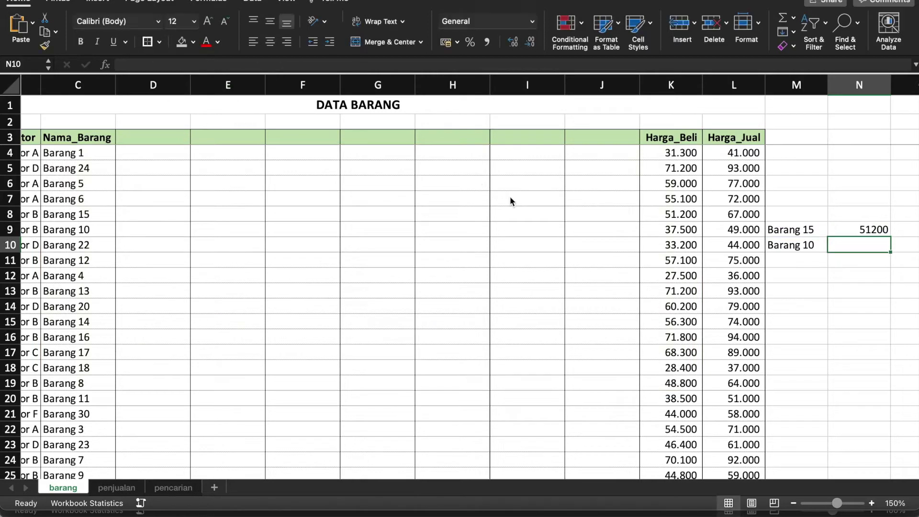
Check the N9 lookup result for Barang 15 against its table entry, going across row 8 from Nama_Barang to Harga_Beli.
click(842, 226)
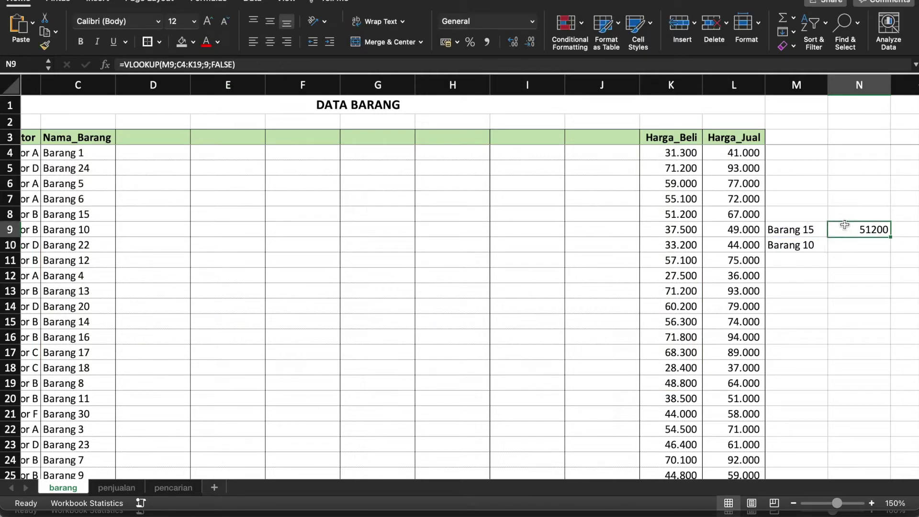
click(816, 234)
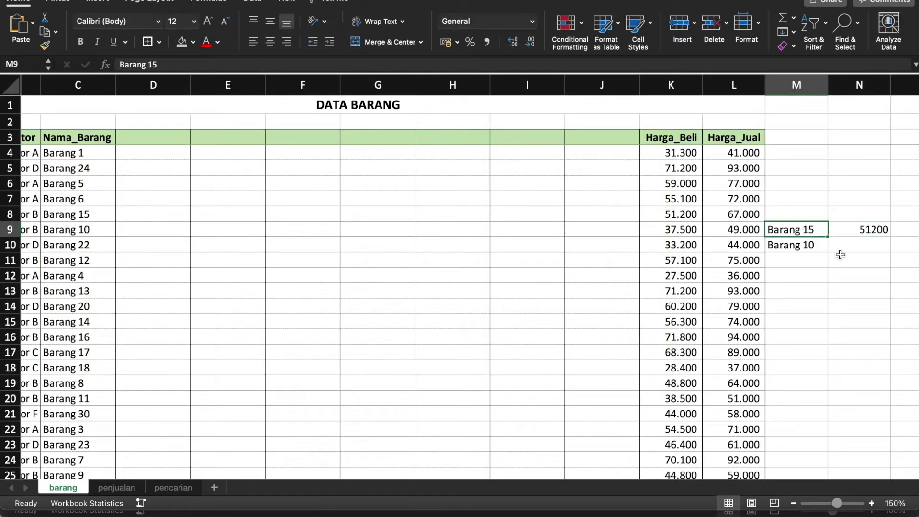
click(849, 230)
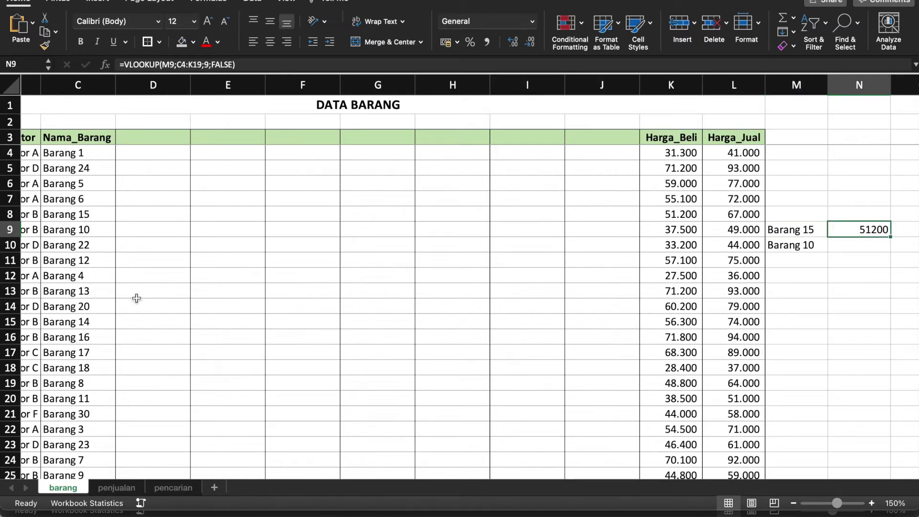
click(99, 214)
key(Right)
key(Right)
key(Right)
key(Right)
key(Right)
key(Right)
key(Right)
key(Right)
key(Right)
key(Right)
key(Right)
key(Left)
key(Left)
key(Left)
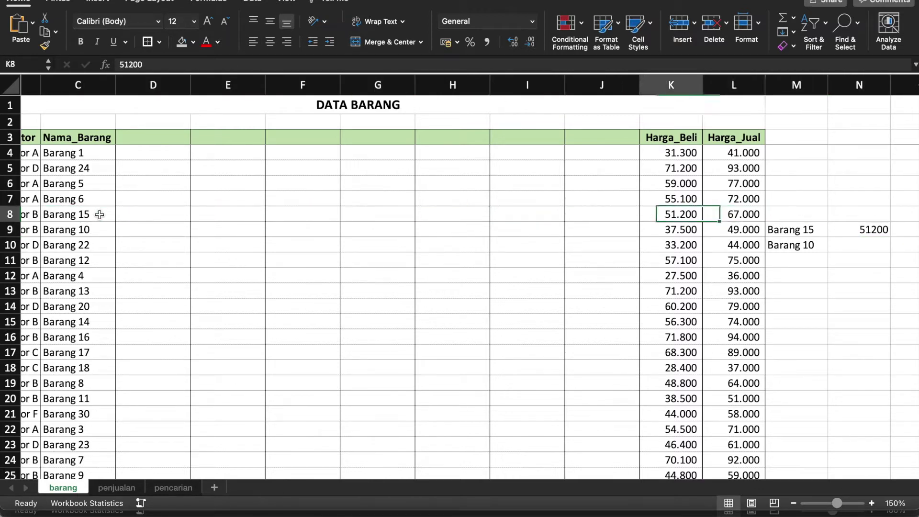
Copy the VLOOKUP formula from N9 into N10 beside Barang 10.
click(850, 228)
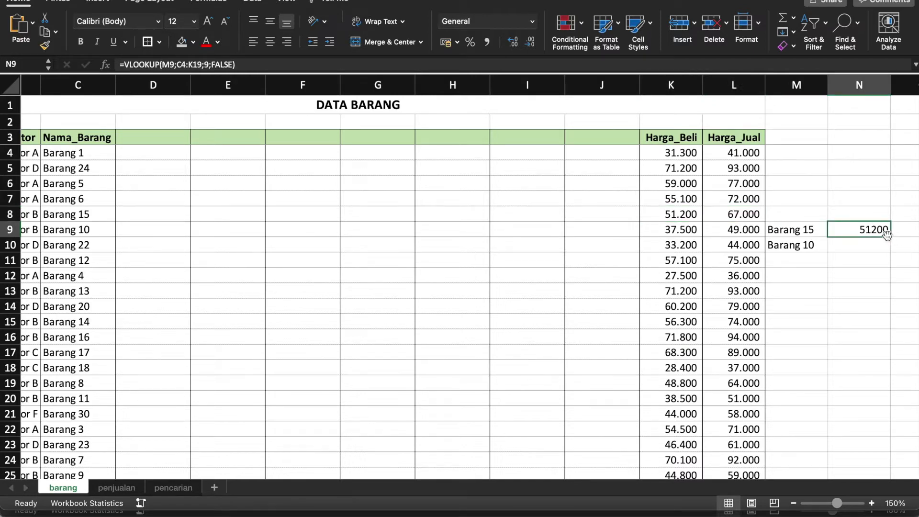
key(super+c)
click(881, 242)
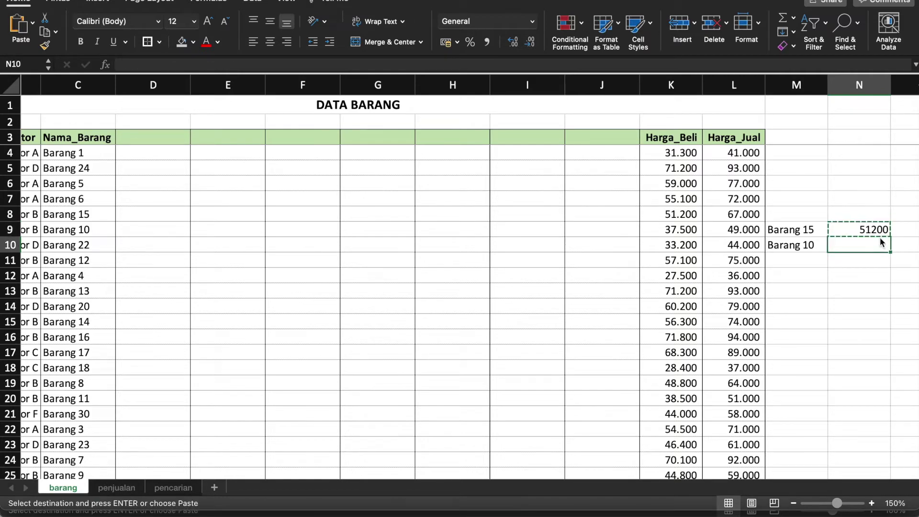
key(super+v)
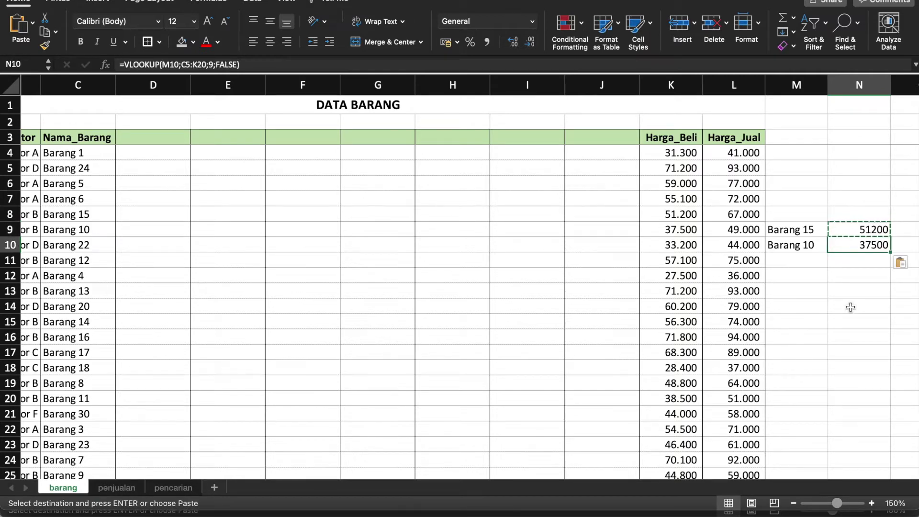
key(Escape)
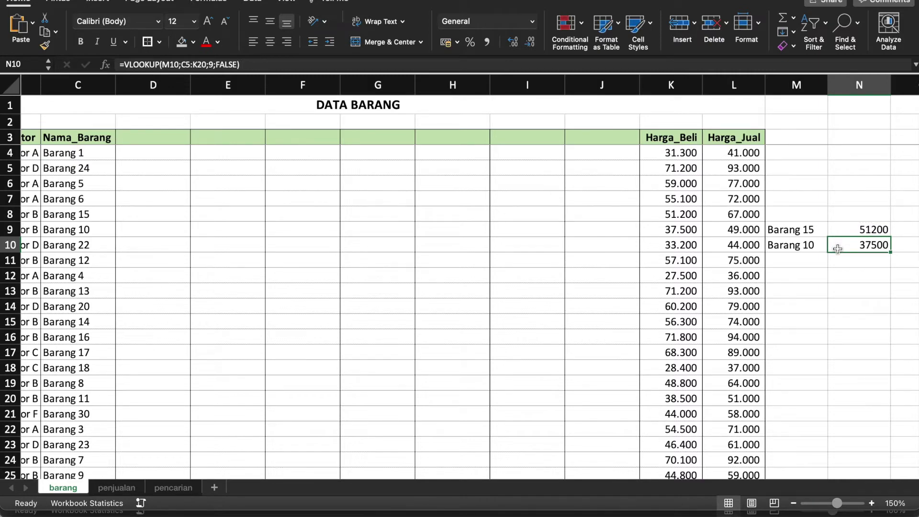
Inspect the lookup value and table array referenced by the VLOOKUP formulas in N9 and N10.
click(845, 232)
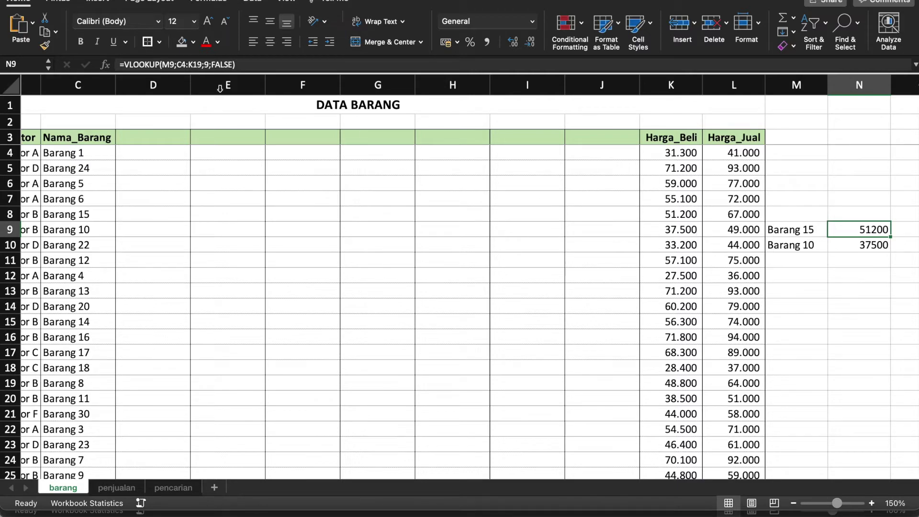
click(197, 64)
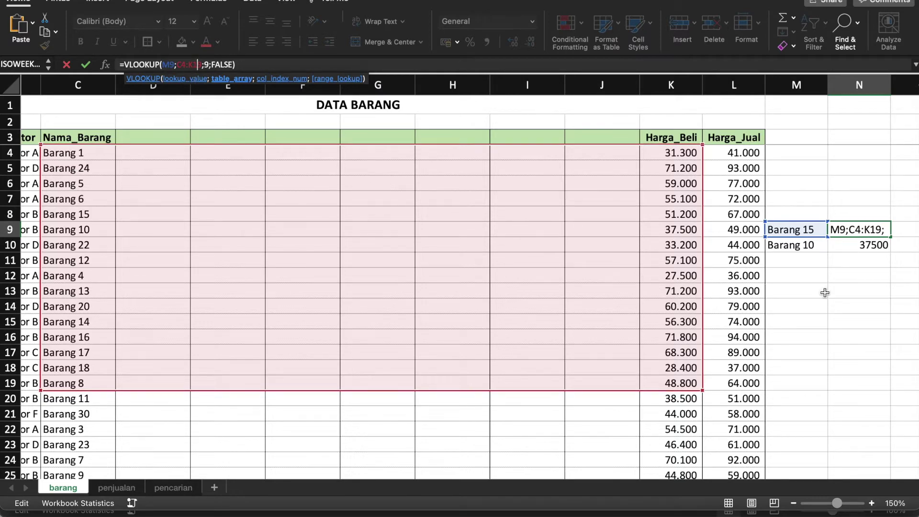
key(Return)
click(862, 246)
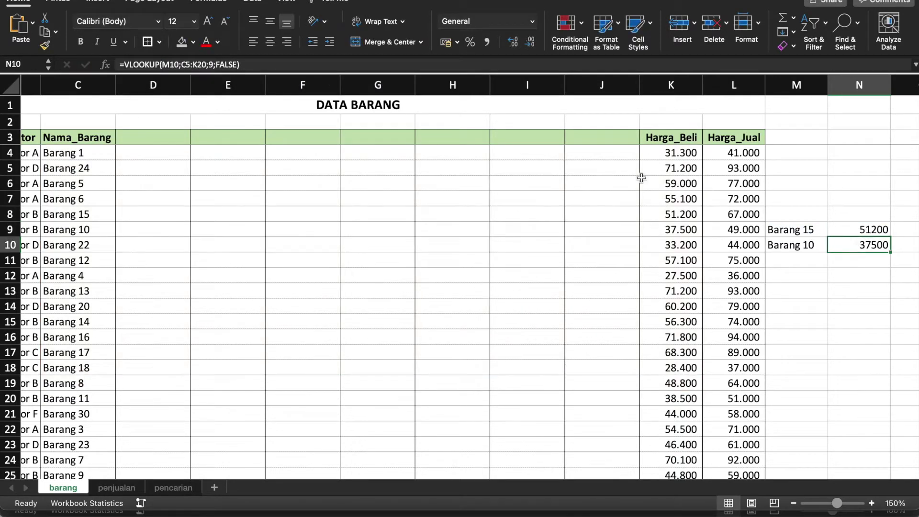
click(299, 65)
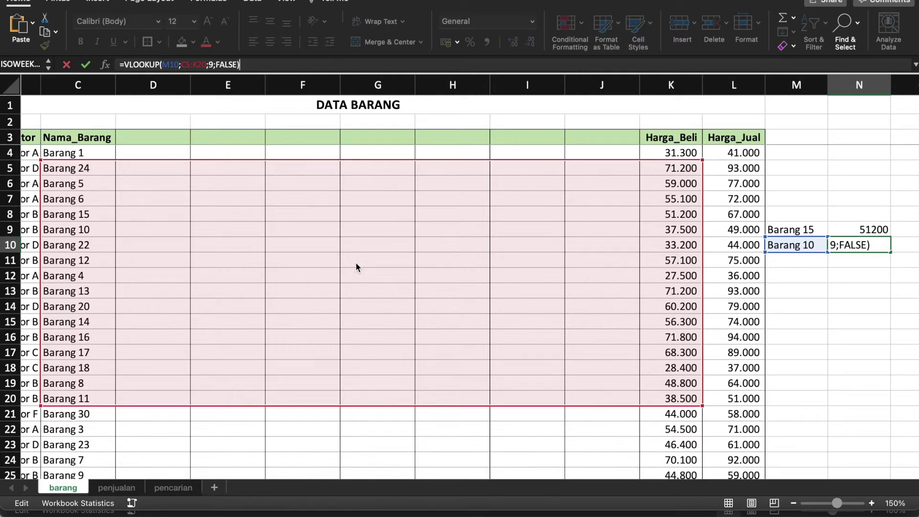
key(Return)
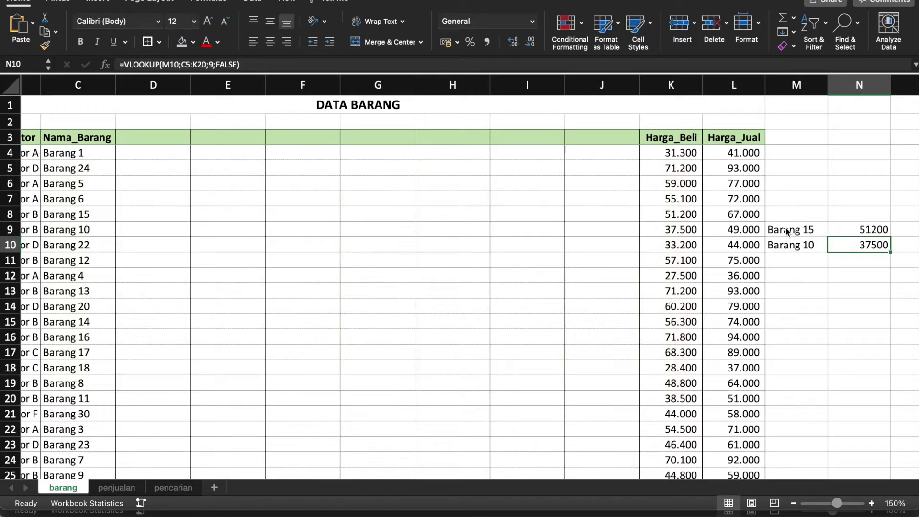
Clear the item names and VLOOKUP formulas from M9:N10 beside the table.
click(787, 231)
shift+click(853, 250)
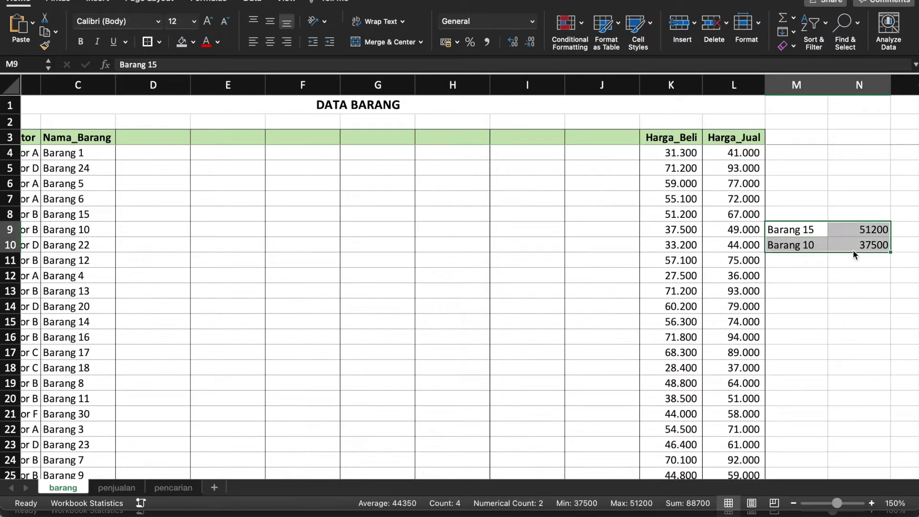
key(Delete)
Delete the seven blank columns D through J between Nama_Barang and Harga_Beli.
click(594, 84)
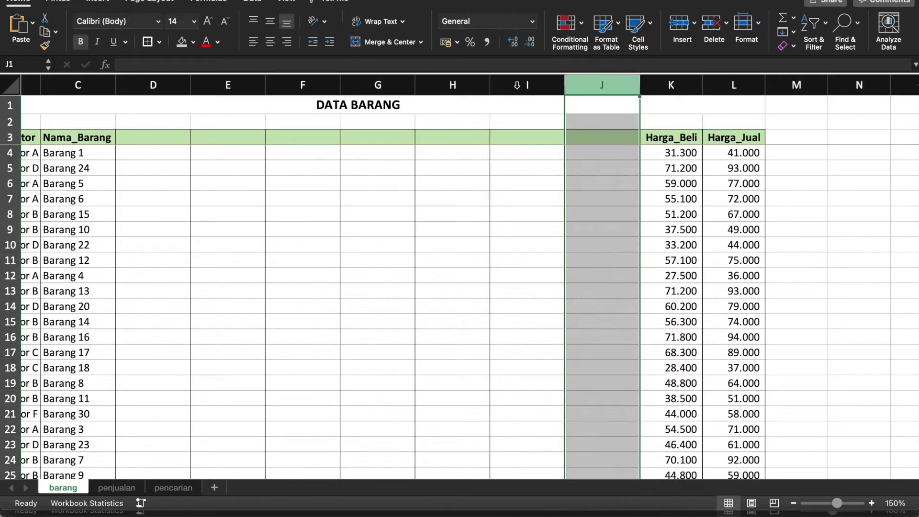
shift+click(161, 80)
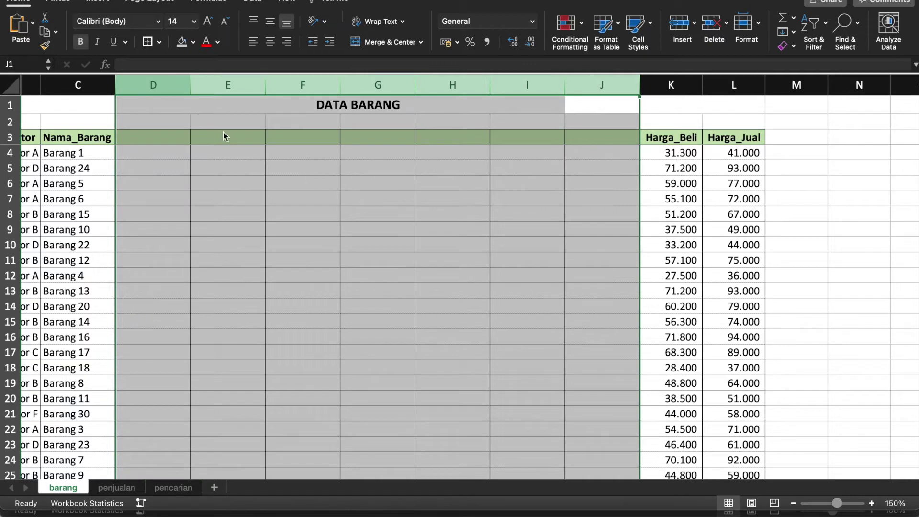
right_click(156, 79)
click(189, 163)
click(337, 245)
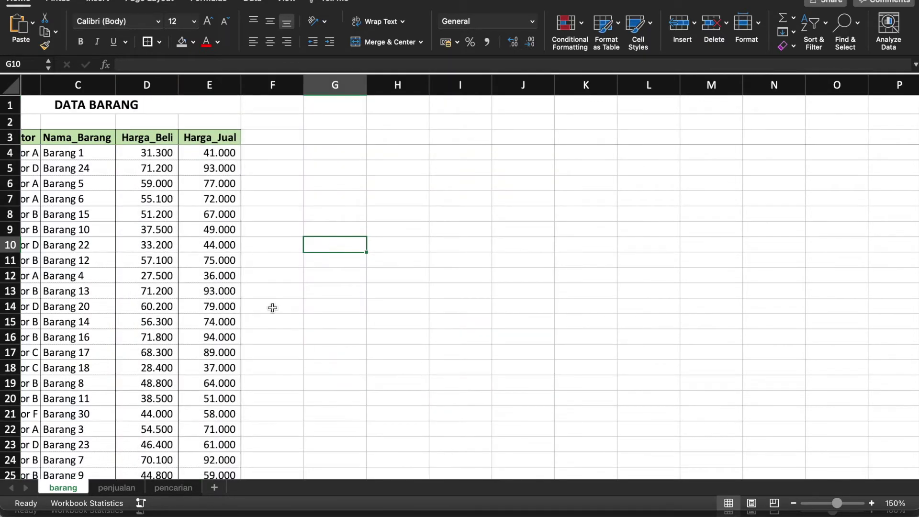
scroll(272, 308, left, 3)
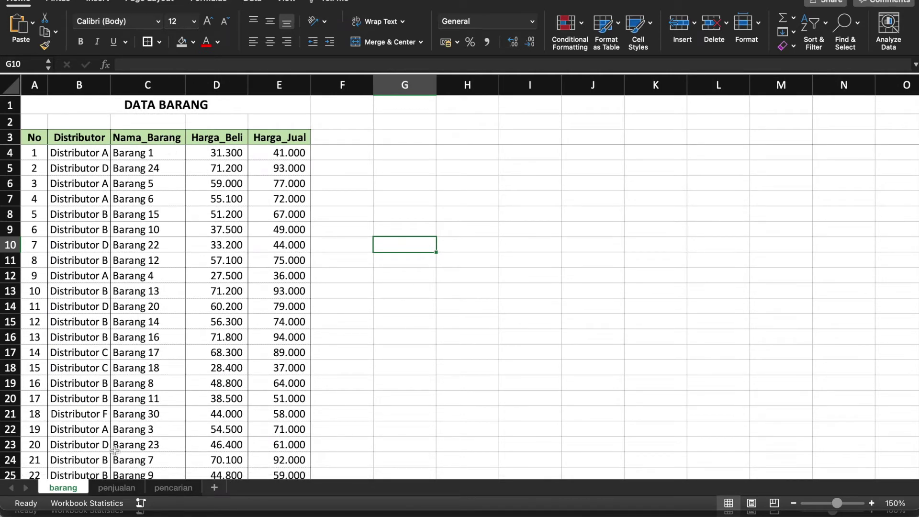
Examine the DATA PENJUALAN table on the penjualan sheet, including its Nama_Barang and Vol_Terjual entries and the Distributor heading.
click(116, 488)
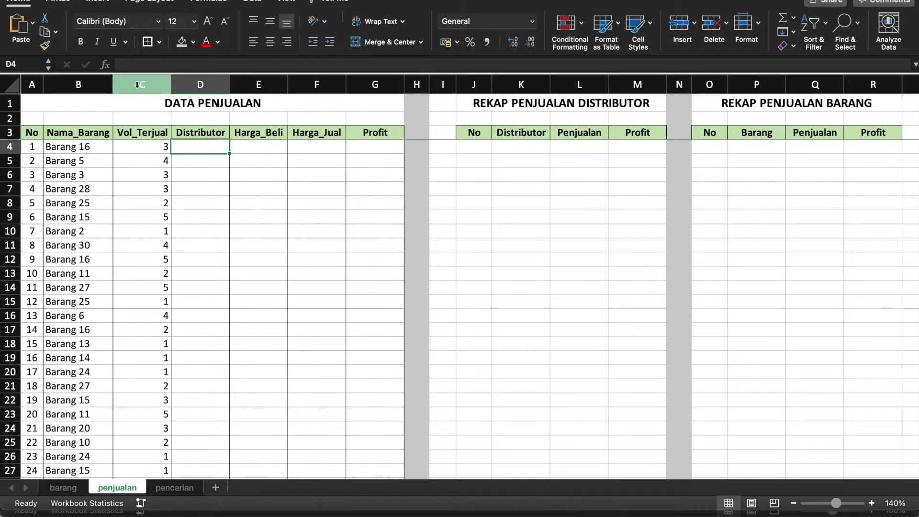
click(47, 105)
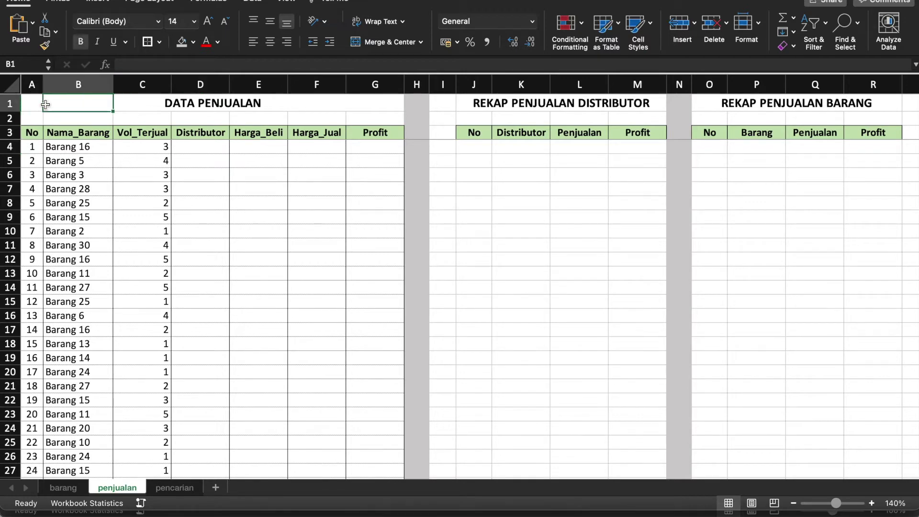
click(203, 101)
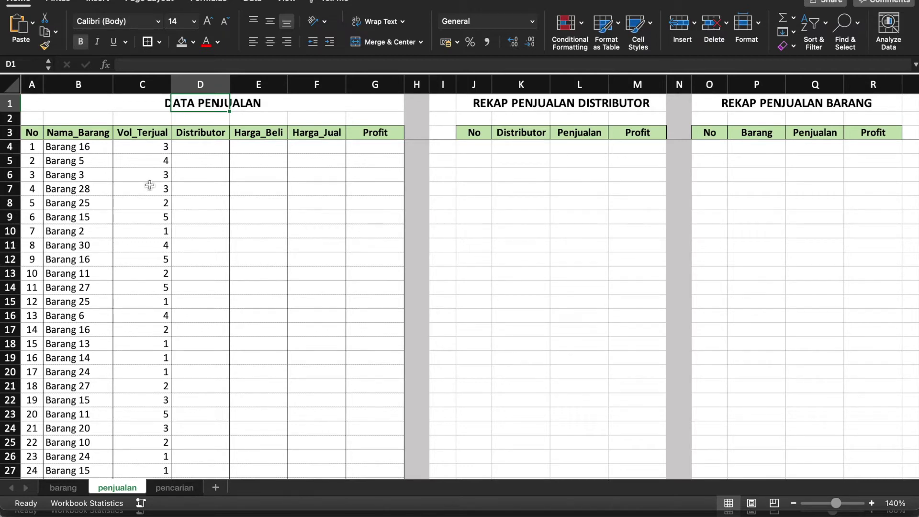
click(86, 149)
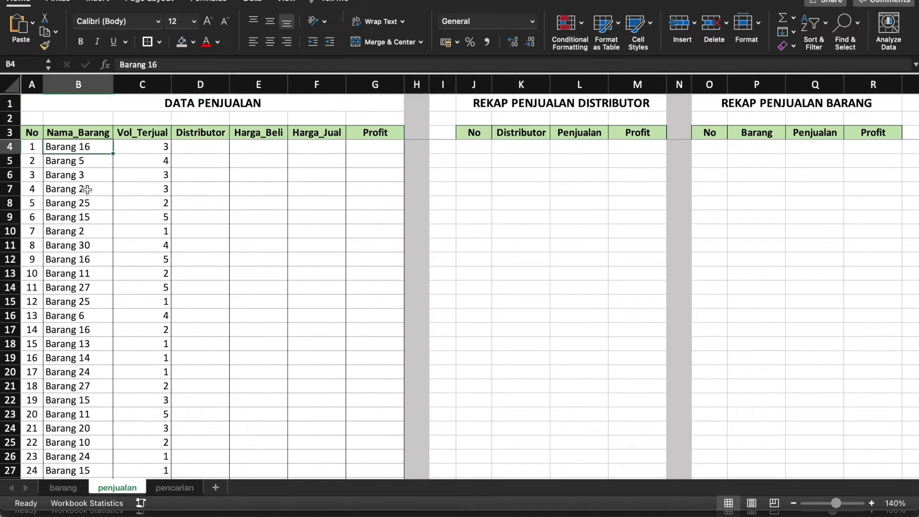
scroll(87, 246, down, 12)
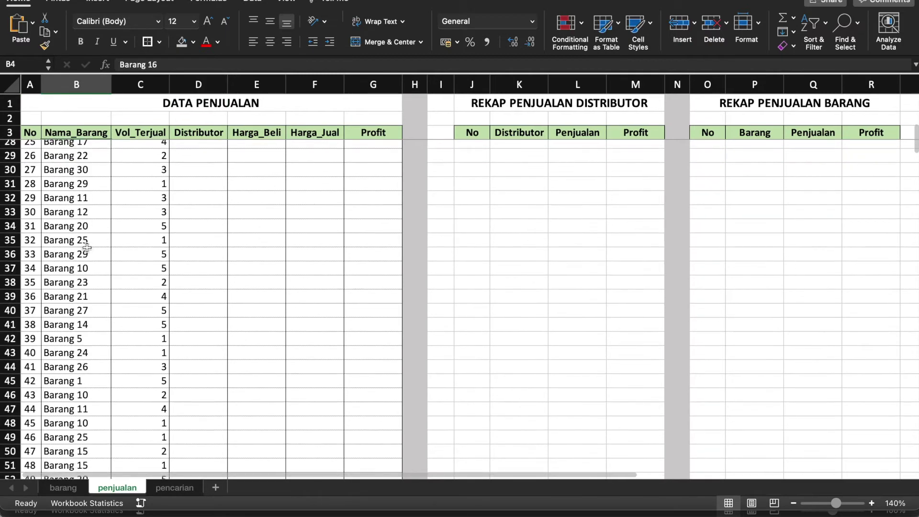
scroll(86, 247, down, 20)
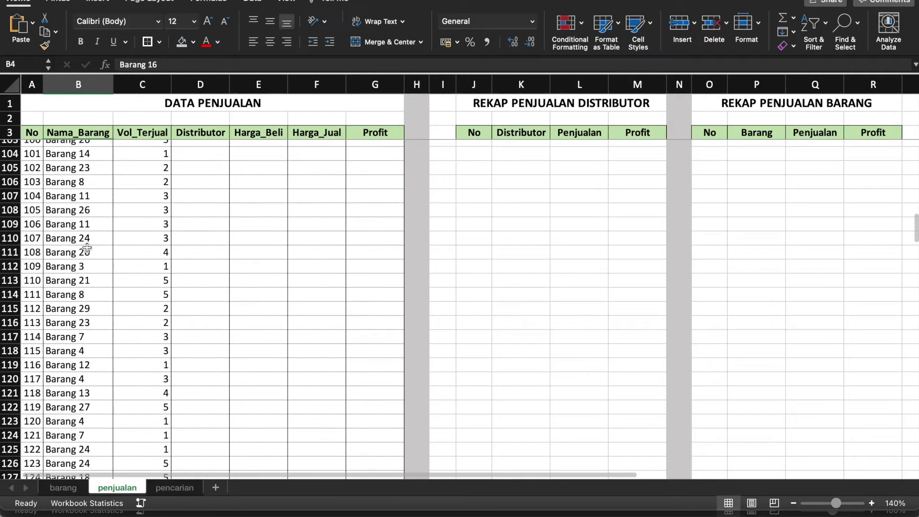
scroll(87, 246, up, 20)
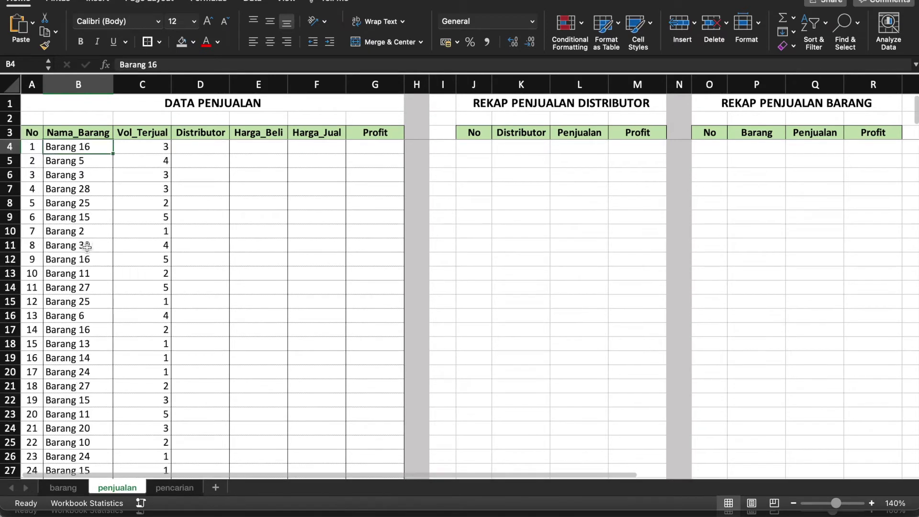
click(148, 146)
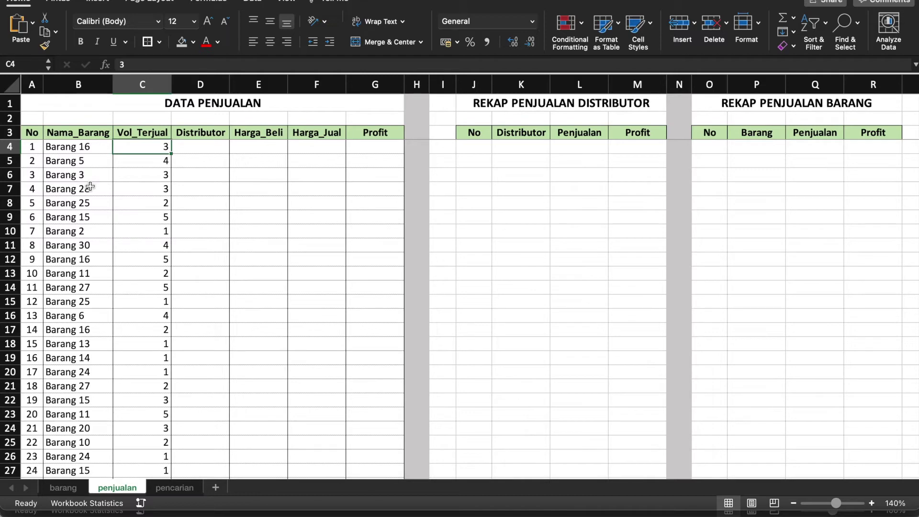
click(209, 135)
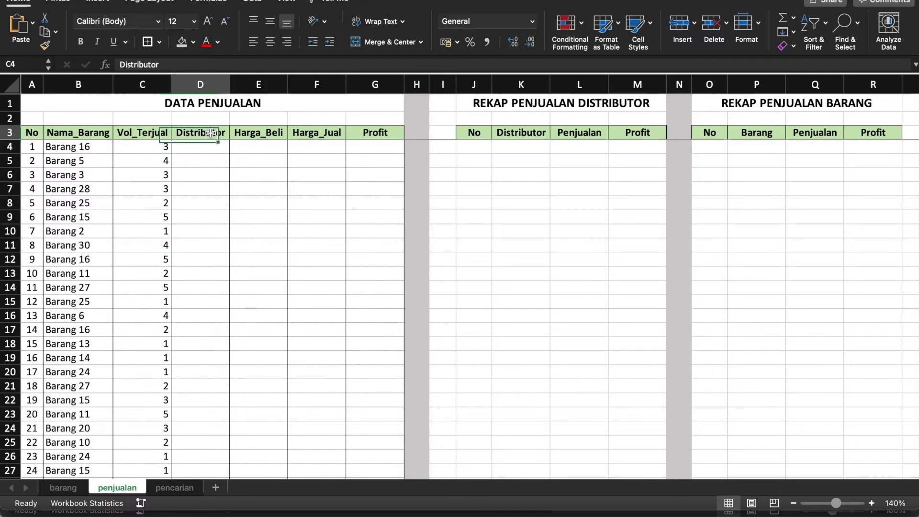
Review the Distributor, Harga_Beli, Harga_Jual and Profit columns of DATA PENJUALAN and the cells of its first item row.
click(262, 137)
click(321, 138)
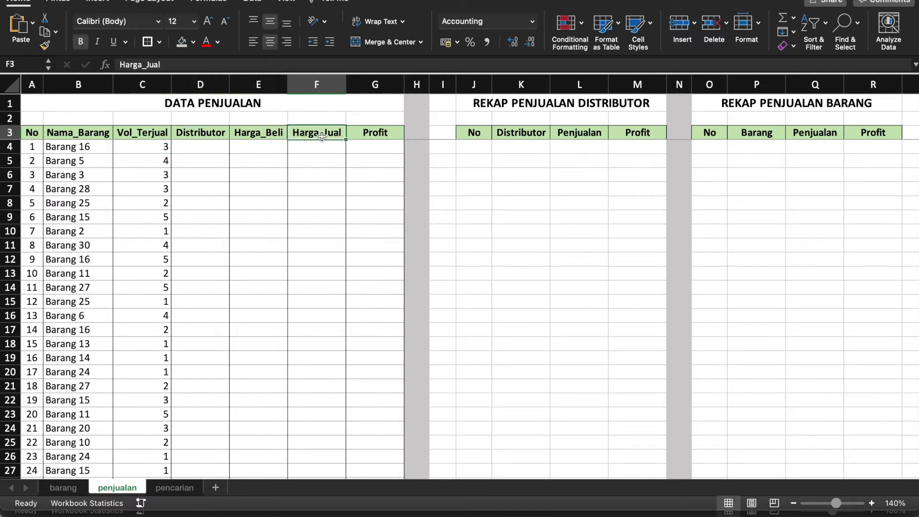
click(365, 132)
click(196, 138)
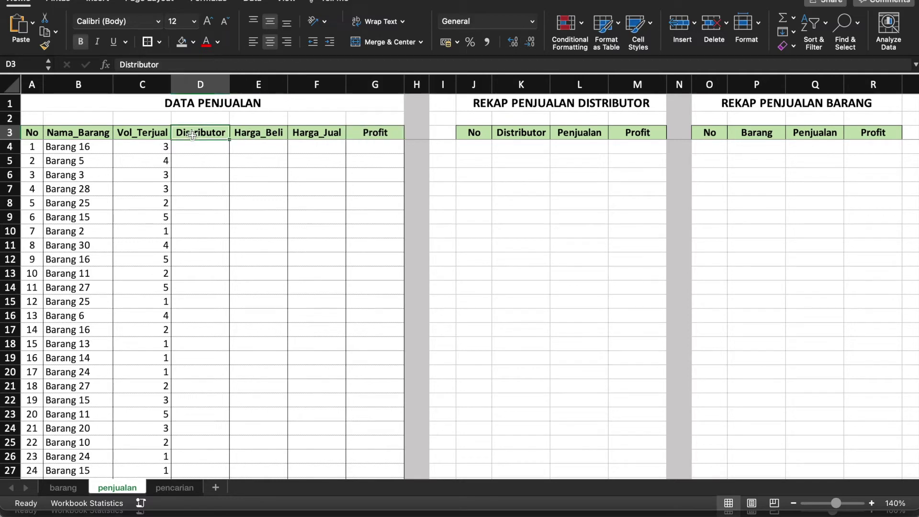
click(200, 87)
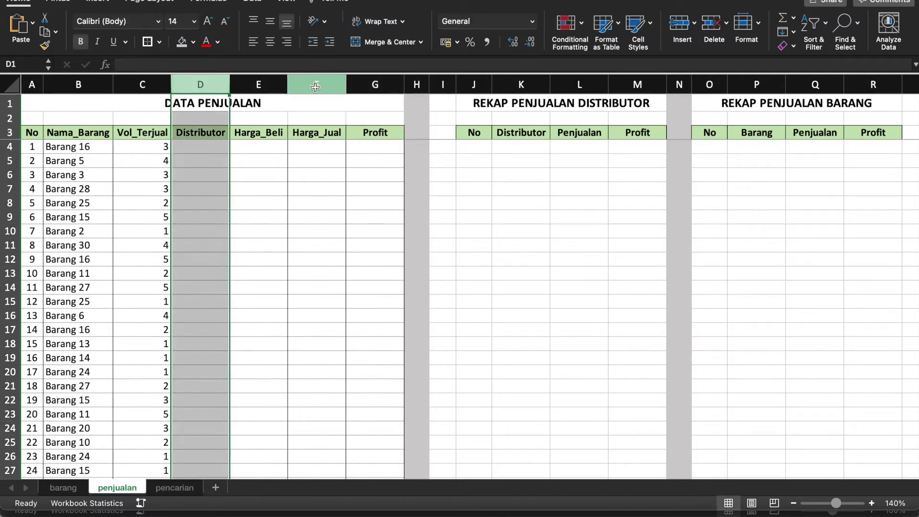
shift+click(316, 87)
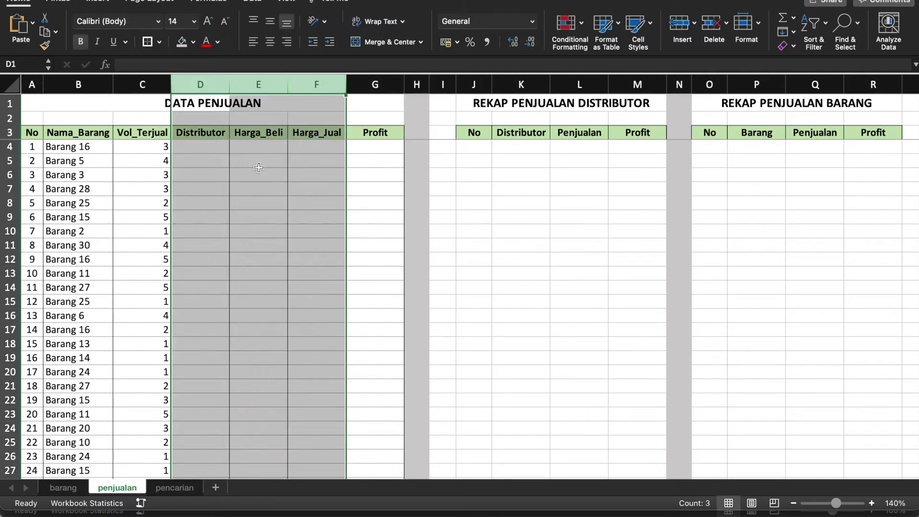
click(199, 142)
click(99, 146)
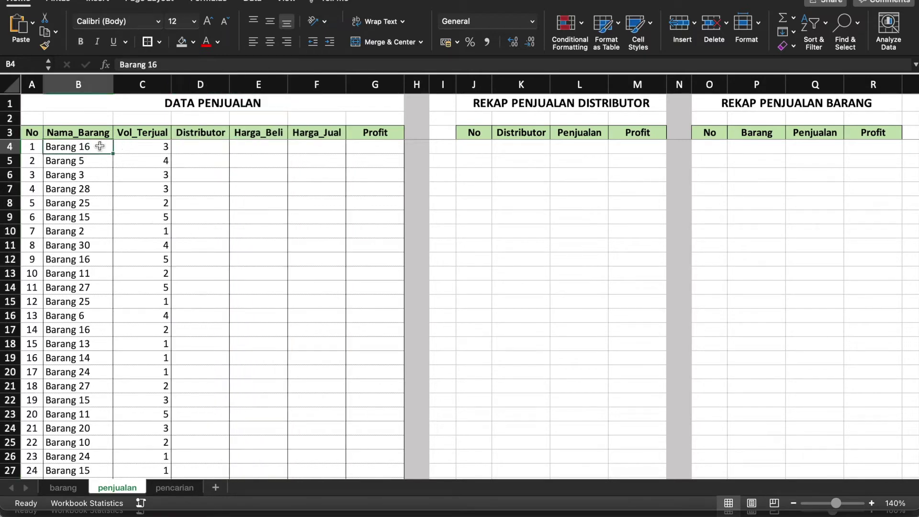
click(194, 151)
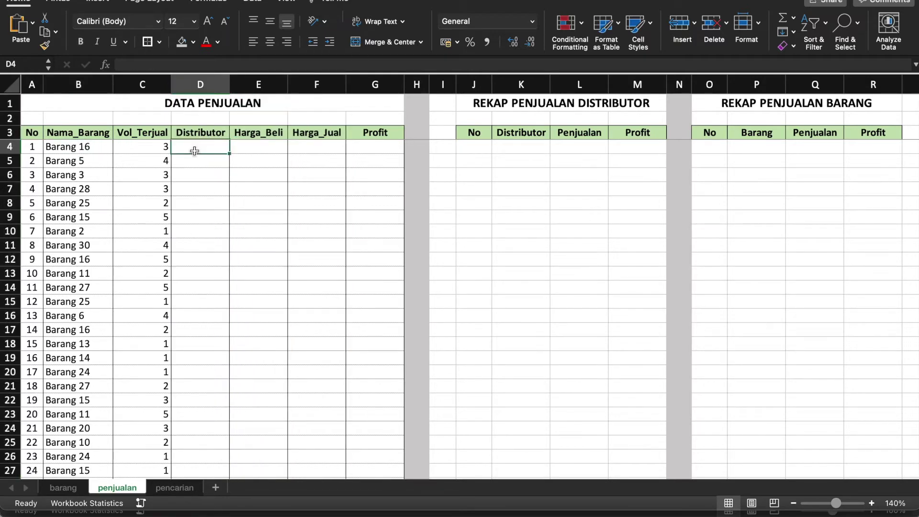
click(262, 153)
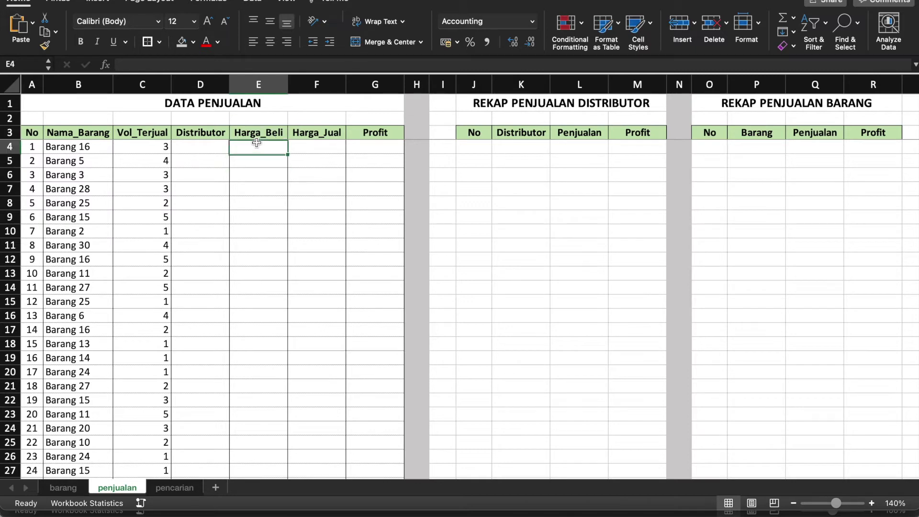
click(311, 140)
click(358, 145)
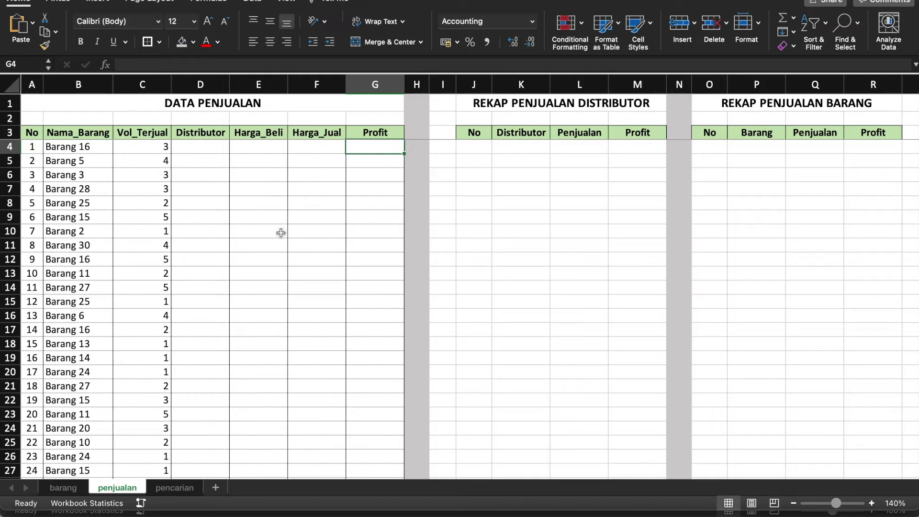
Format the DATA BARANG range A3:E33 on the barang sheet as a table with headers, using the light blue-header style.
click(63, 488)
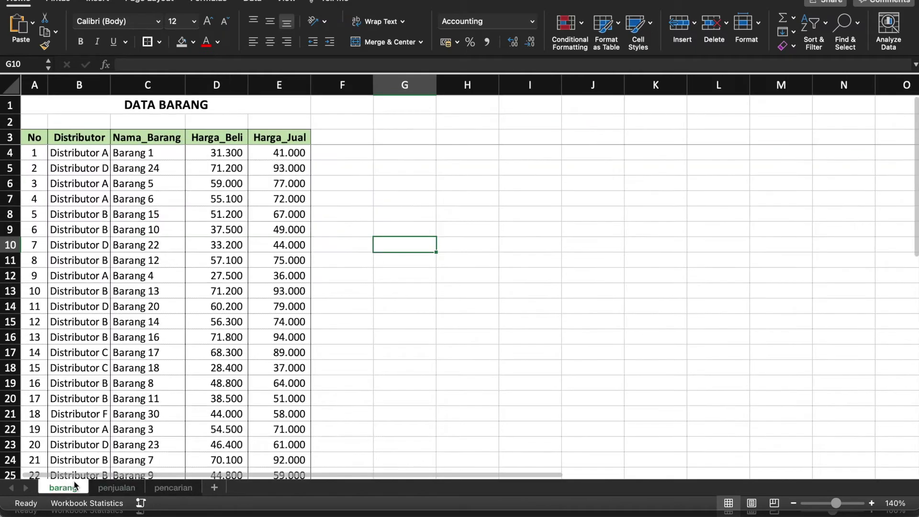
scroll(161, 230, down, 9)
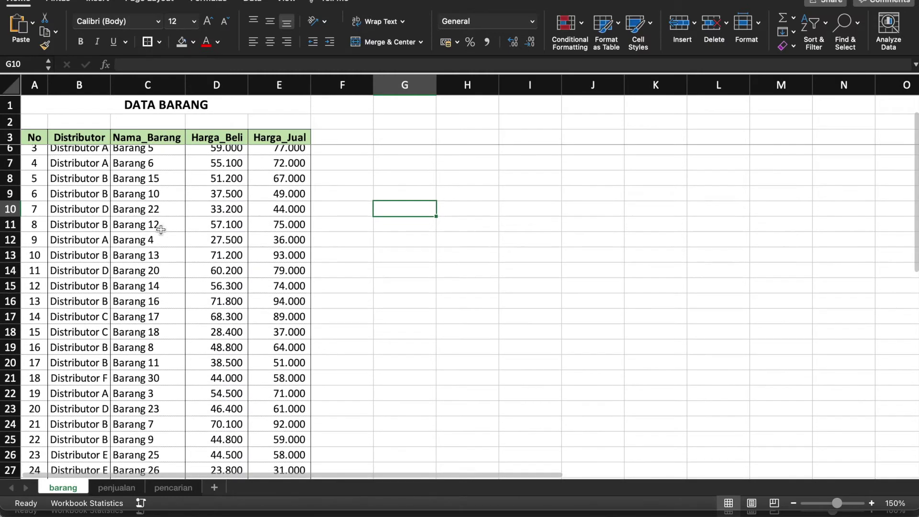
scroll(160, 229, up, 9)
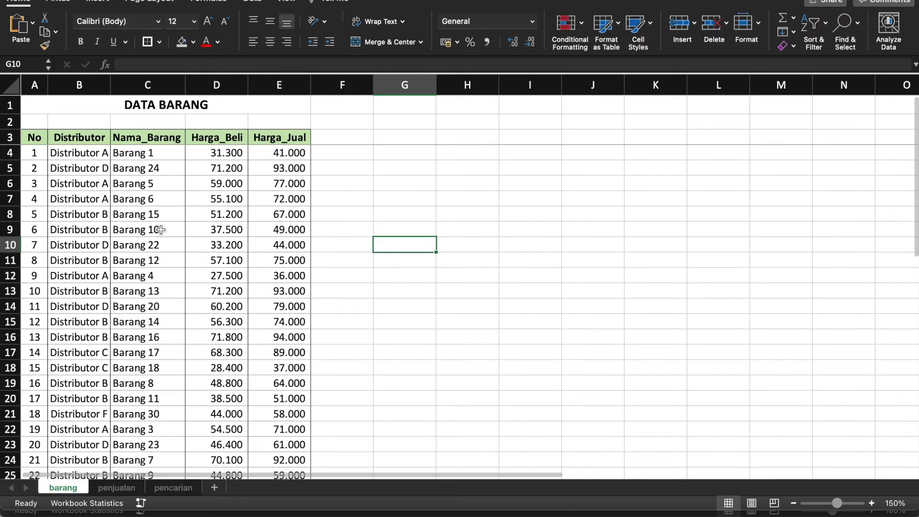
click(33, 138)
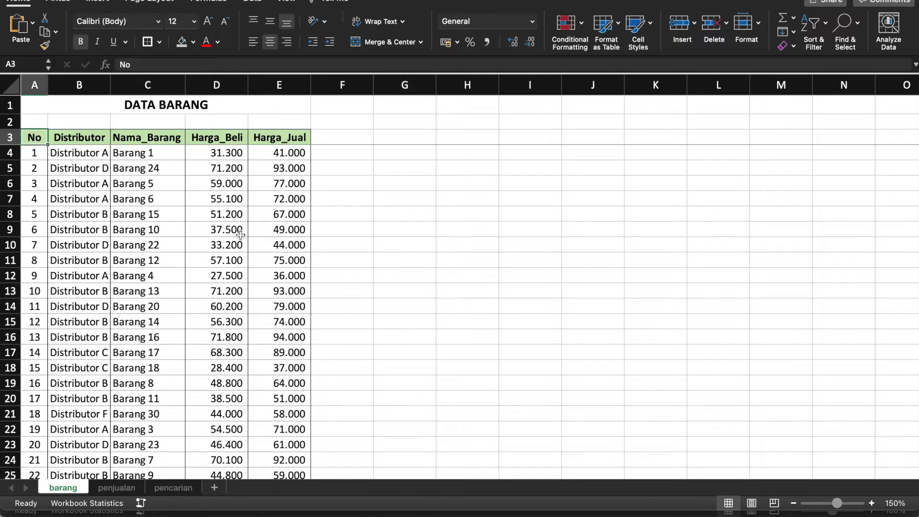
scroll(240, 235, down, 3)
scroll(240, 235, down, 4)
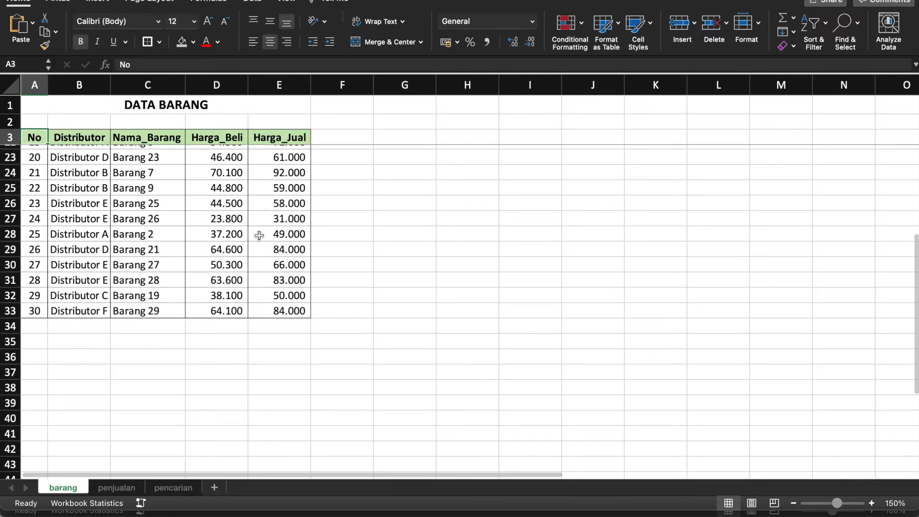
shift+click(298, 312)
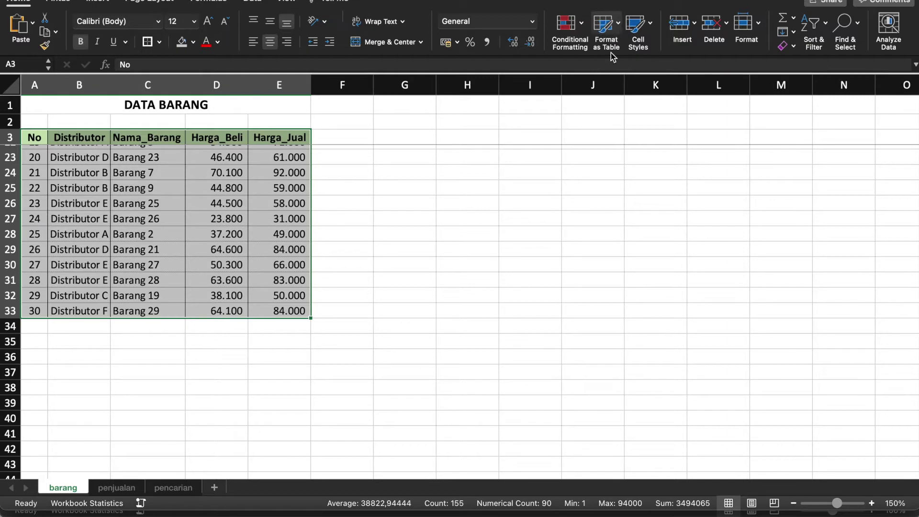
click(616, 28)
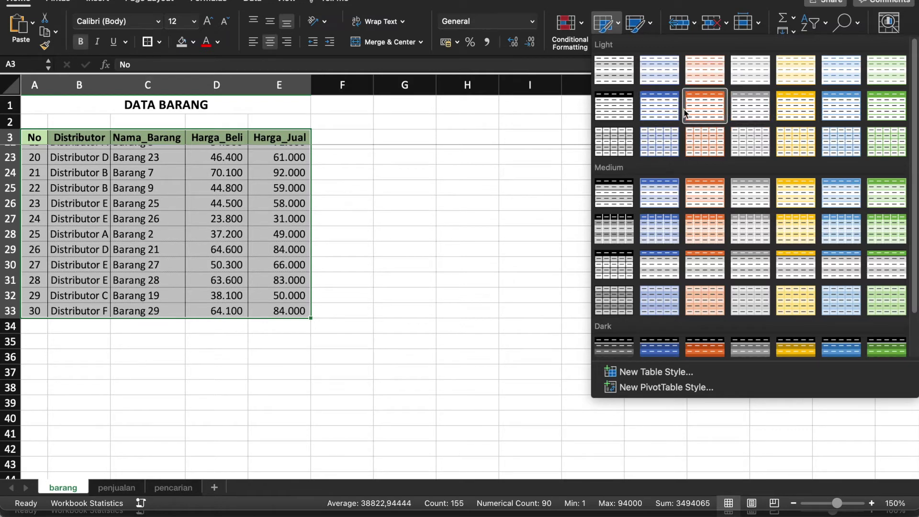
click(659, 106)
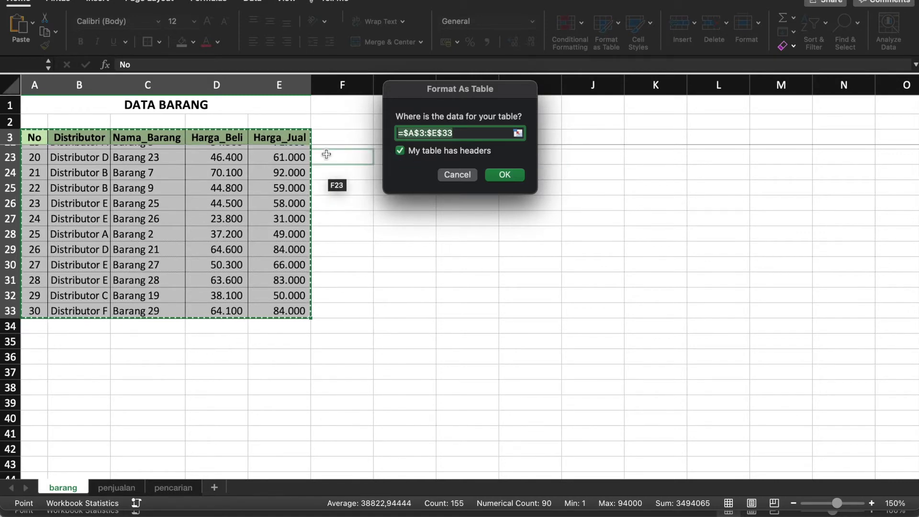
click(505, 175)
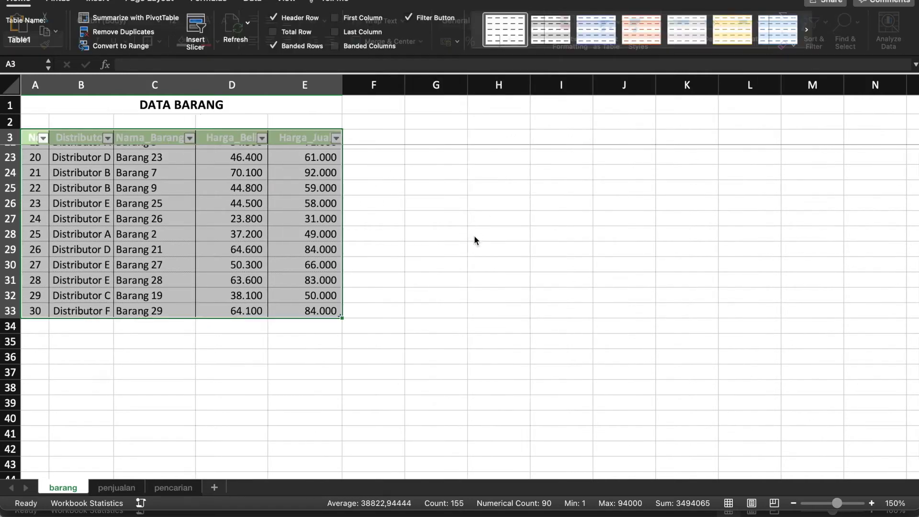
click(32, 42)
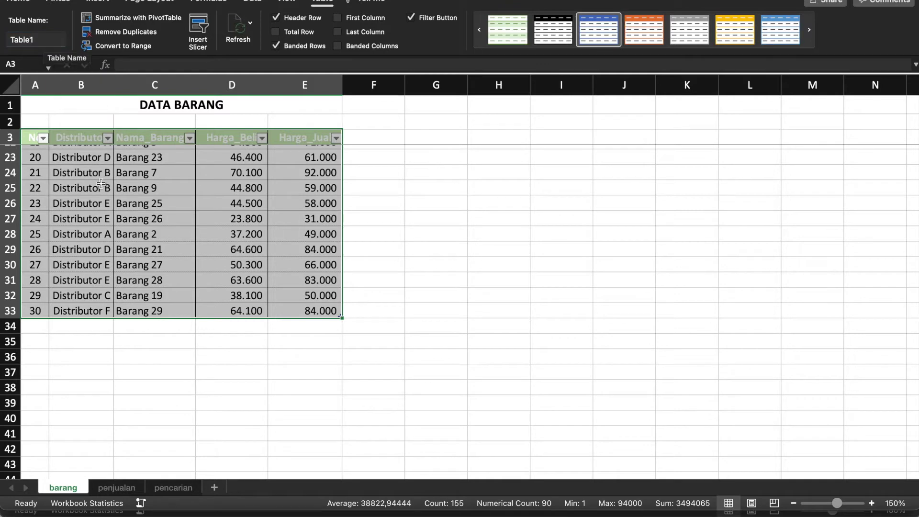
click(370, 270)
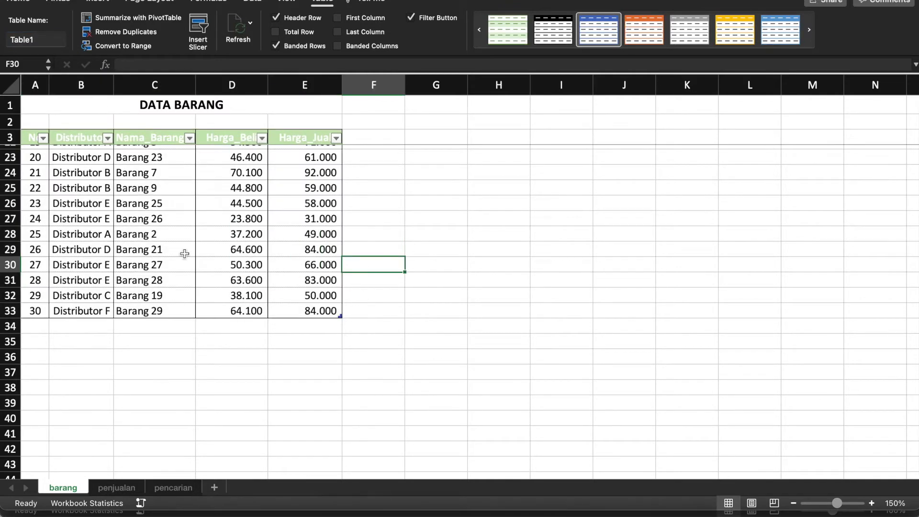
Change the DATA BARANG table's style to the light style with the gold header.
scroll(182, 255, up, 10)
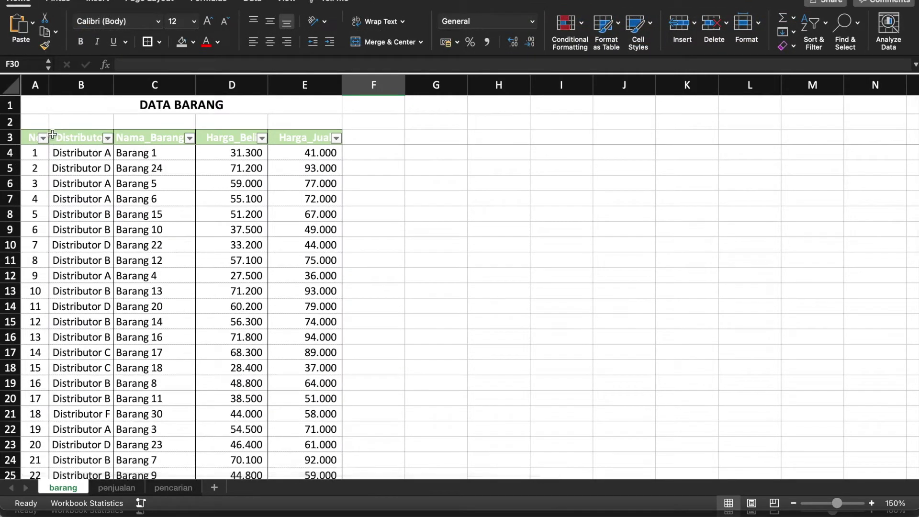
click(134, 168)
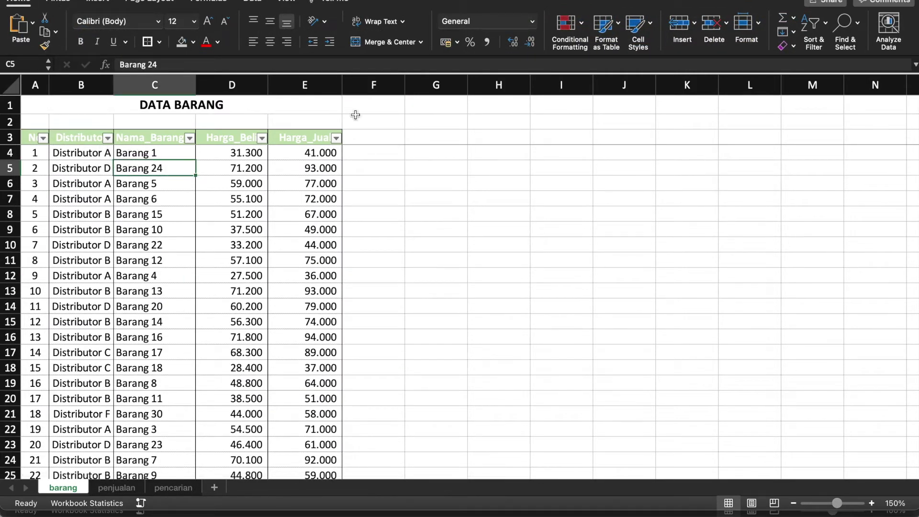
click(618, 27)
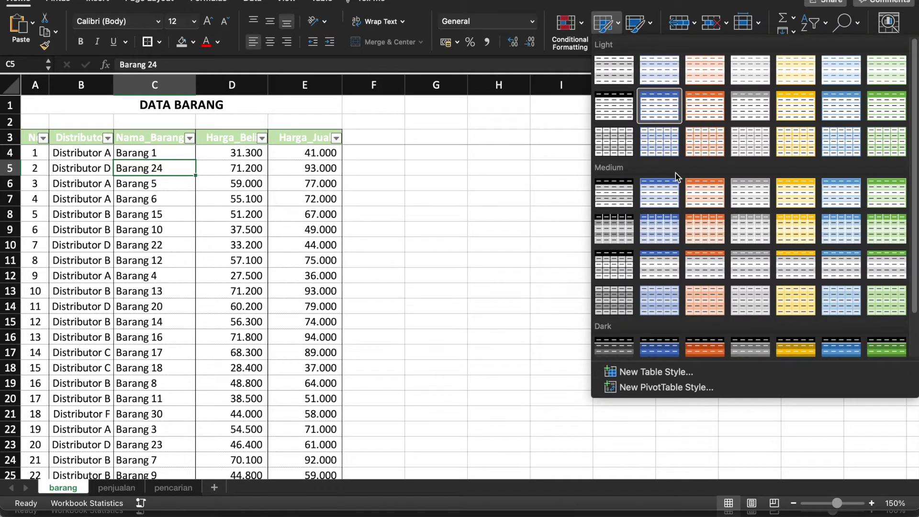
click(799, 111)
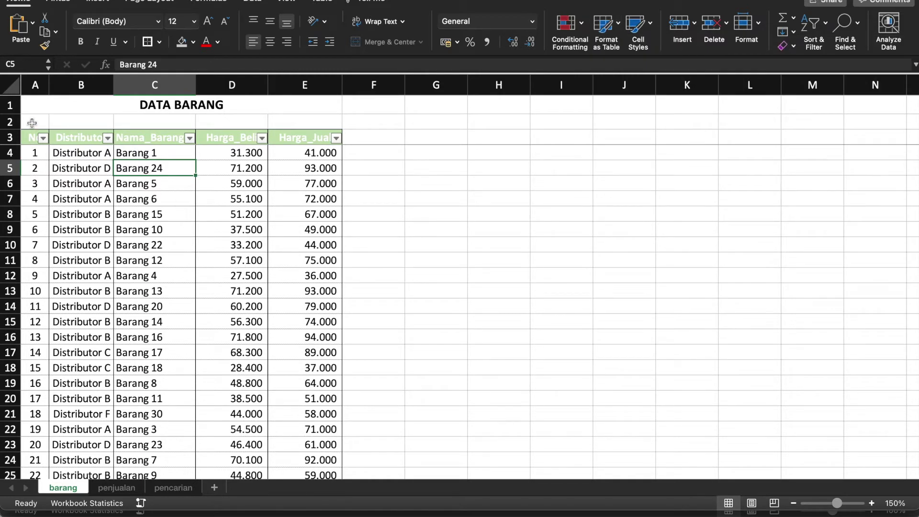
Check the table name assigned to the DATA BARANG table.
click(31, 138)
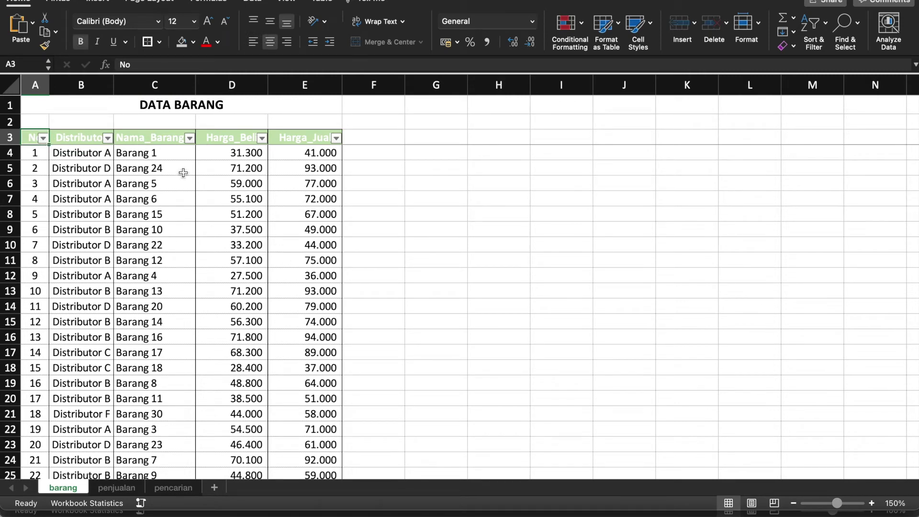
click(166, 184)
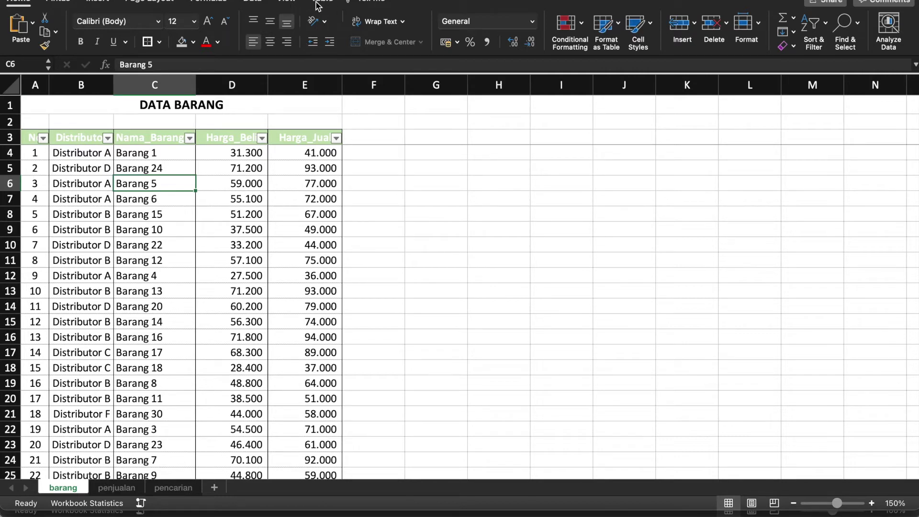
click(330, 2)
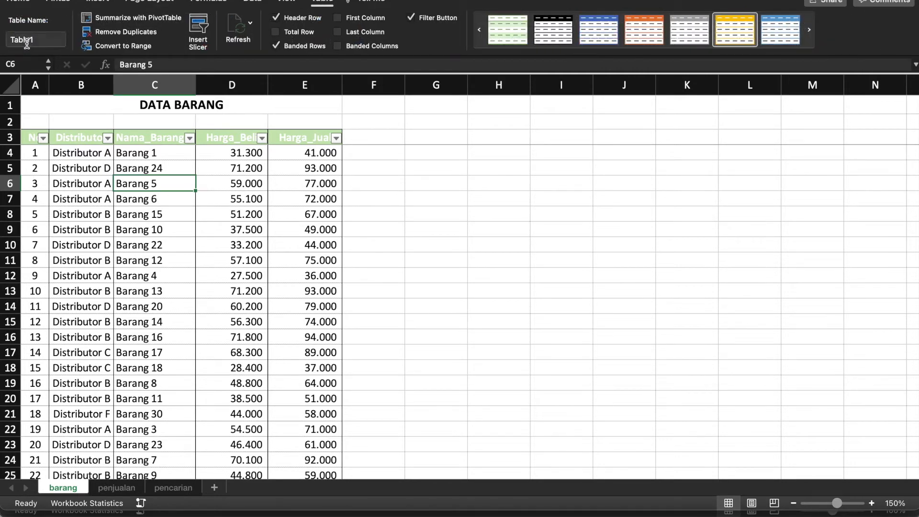
click(421, 211)
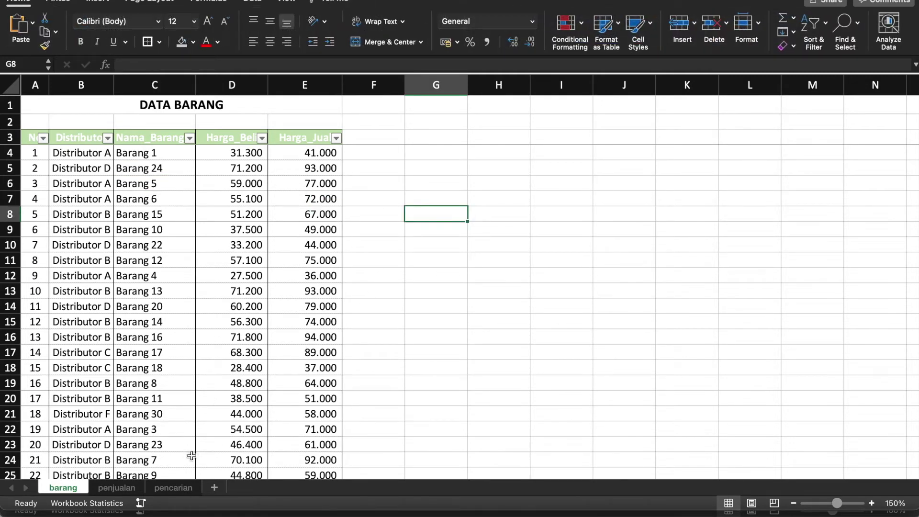
From the pencarian sheet, jump to the range named Table1 to see which cells it covers.
click(174, 488)
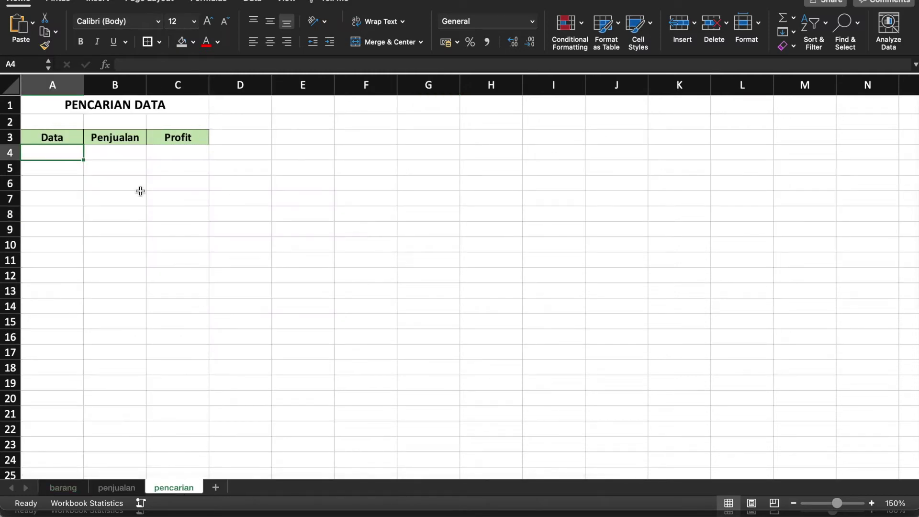
click(48, 64)
click(31, 85)
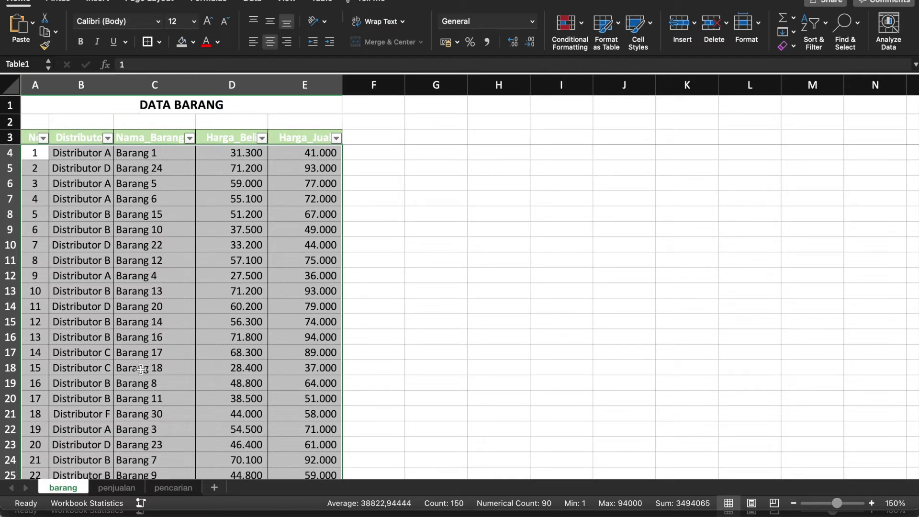
In the first Distributor cell (D4) of the penjualan sheet, start an INDEX formula with Table1 as its array.
click(118, 486)
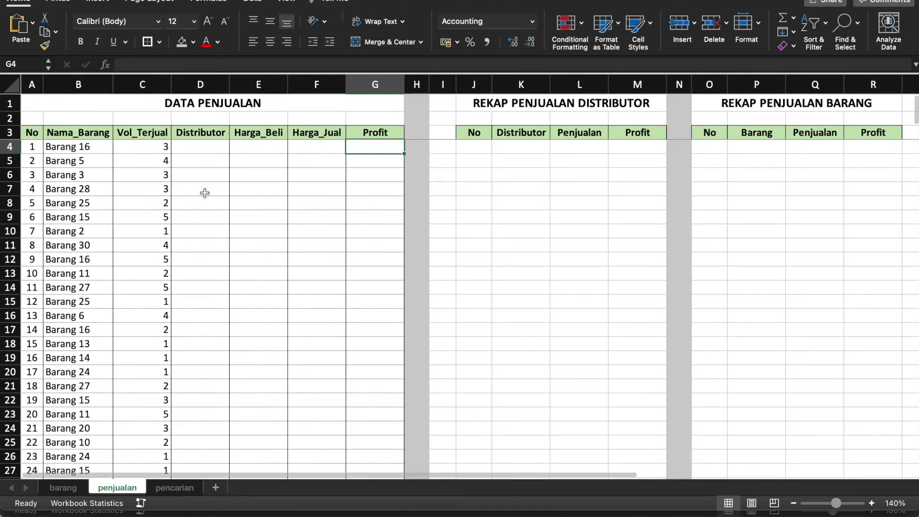
click(202, 150)
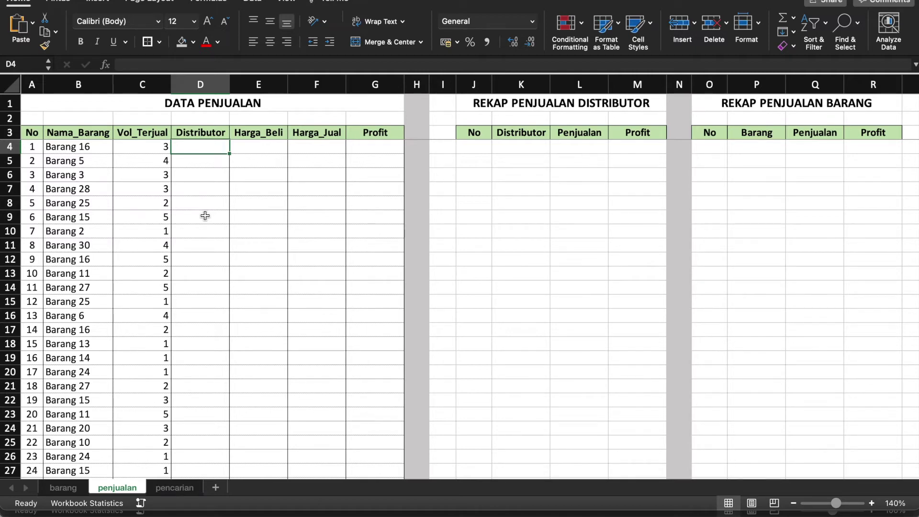
text(=)
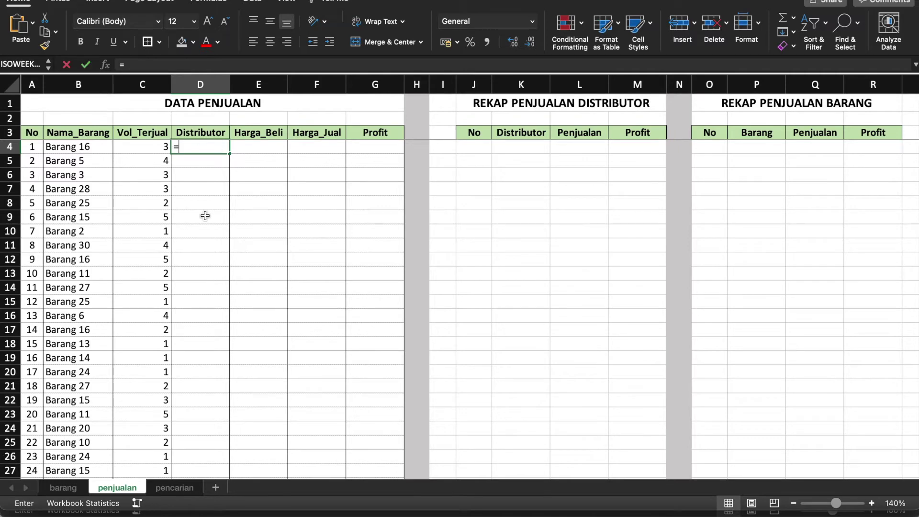
text(inde)
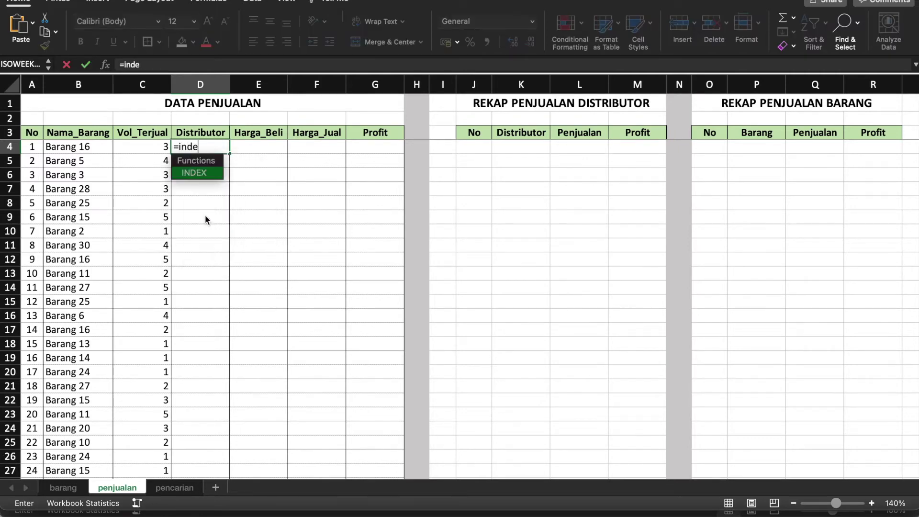
text(x()
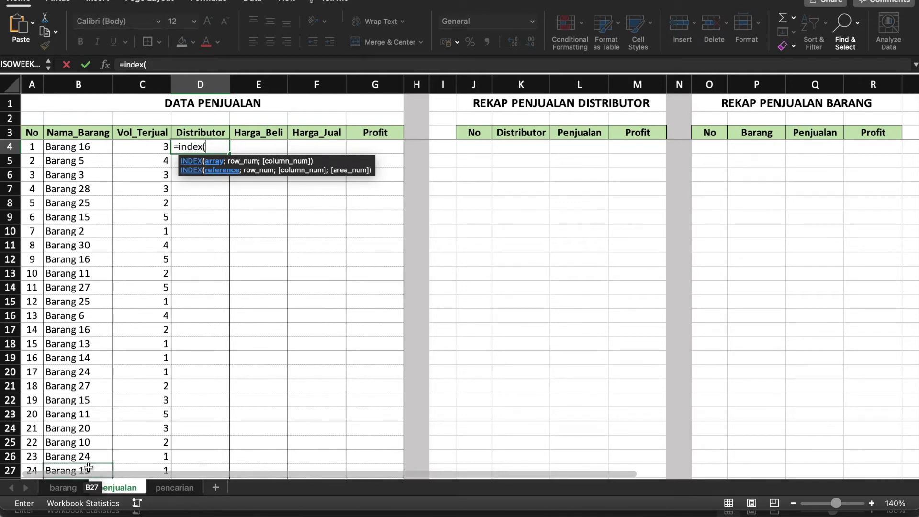
text(ta)
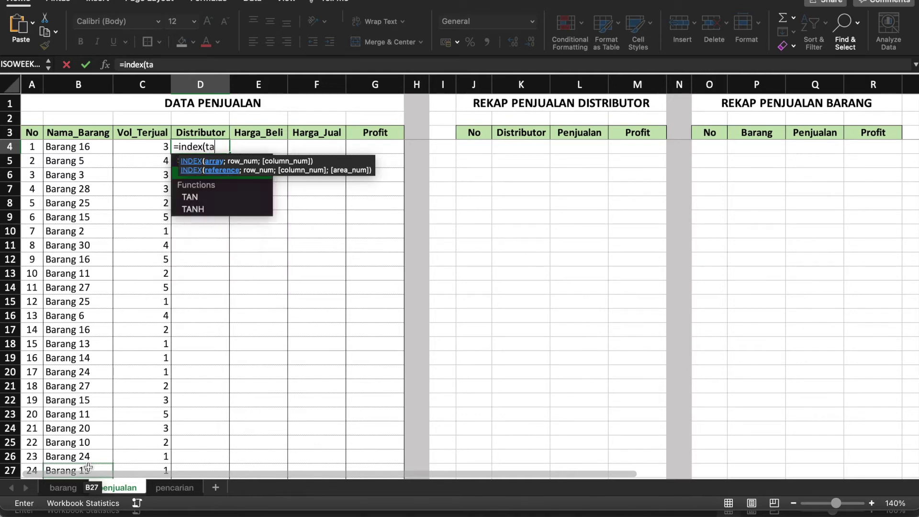
text(b)
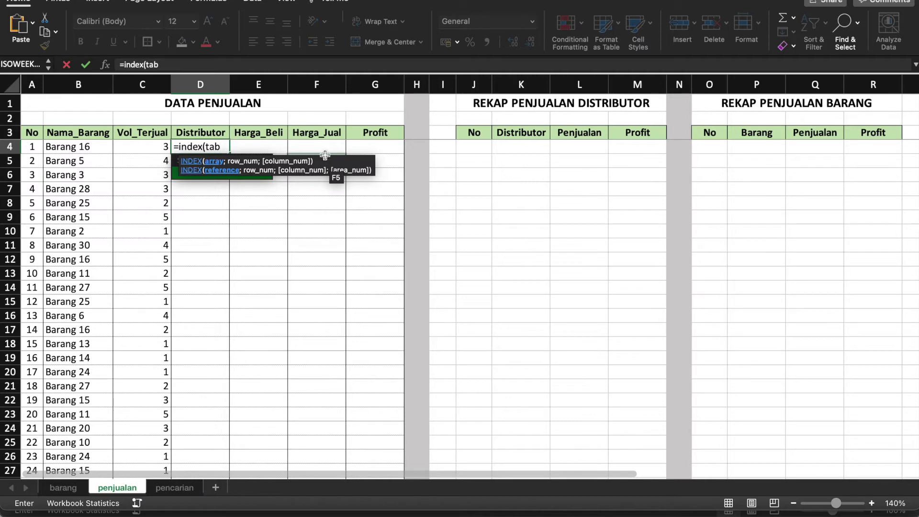
drag(325, 157, 326, 97)
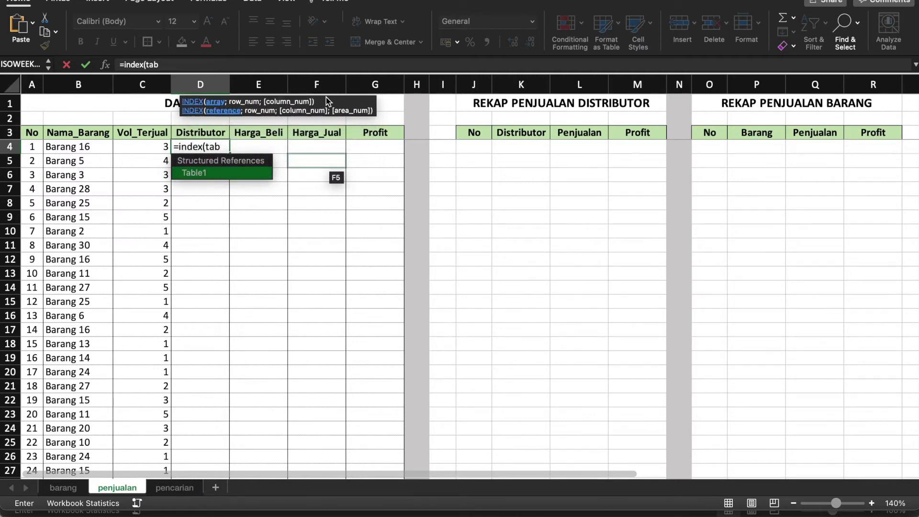
double_click(217, 175)
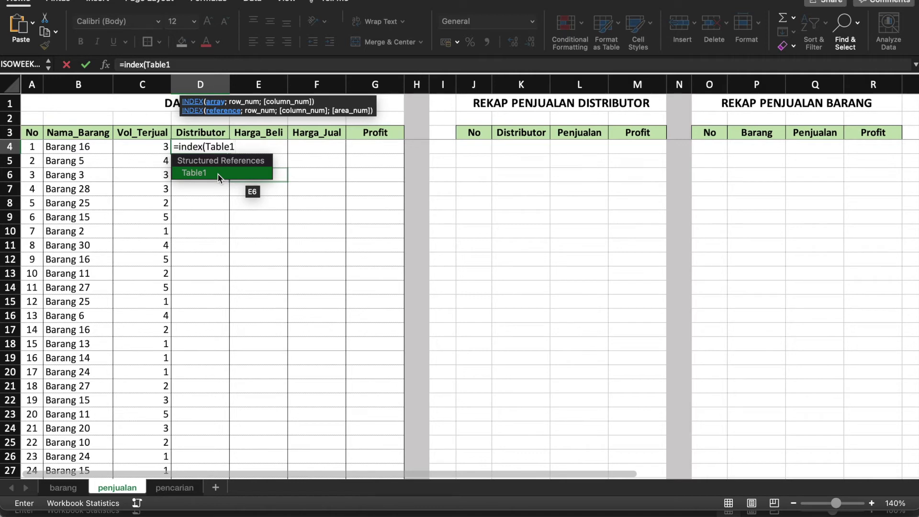
Limit the INDEX array to Table1[Distributor] and continue to the row number argument.
text([)
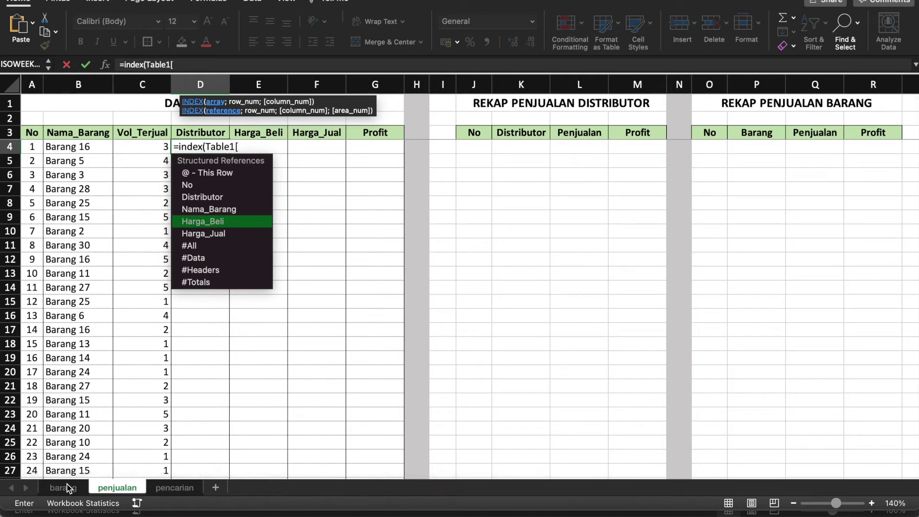
double_click(223, 197)
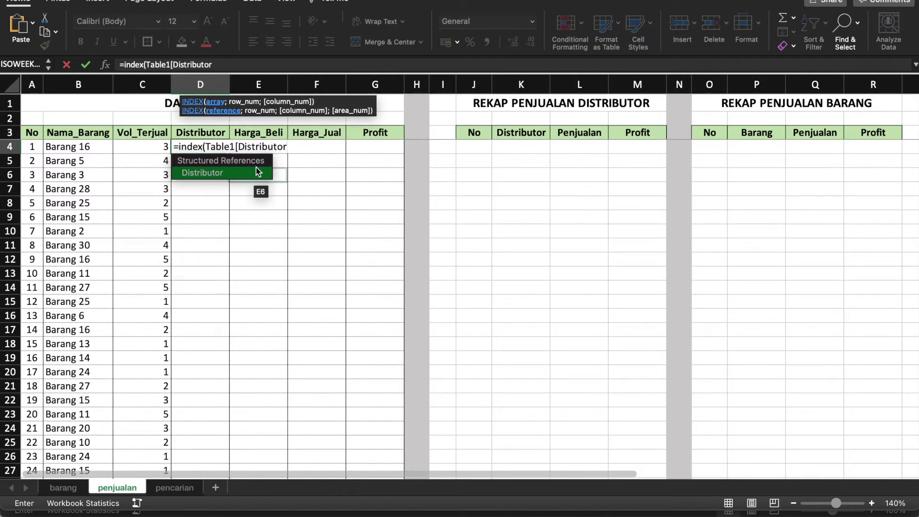
click(223, 64)
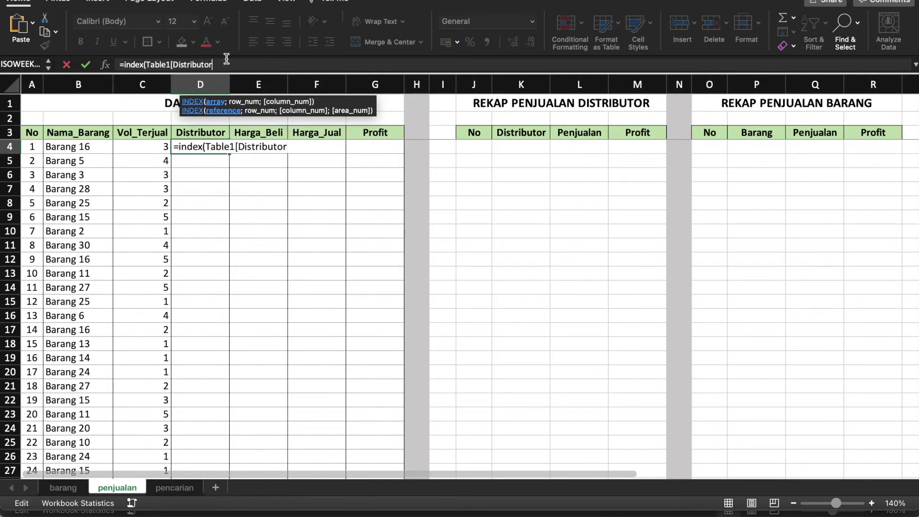
text(];)
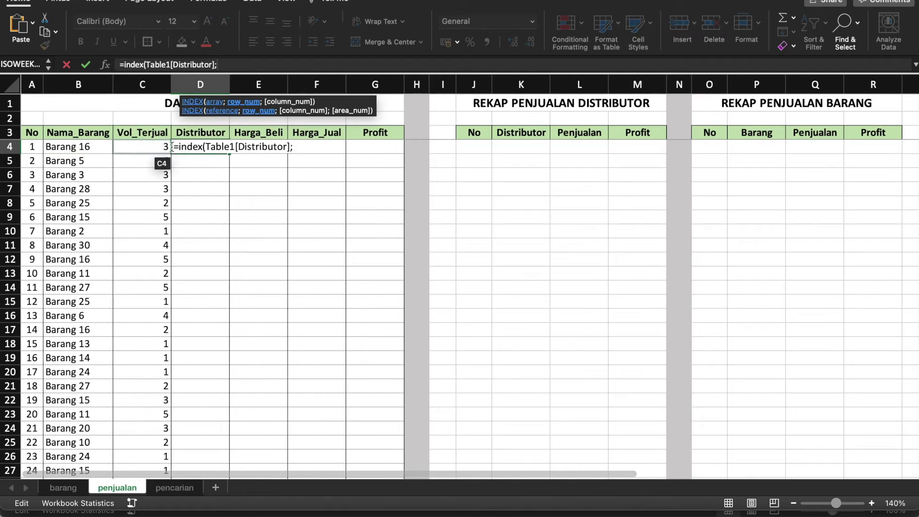
Nest a MATCH function as the INDEX row number, with B4 as the lookup value.
text(ma)
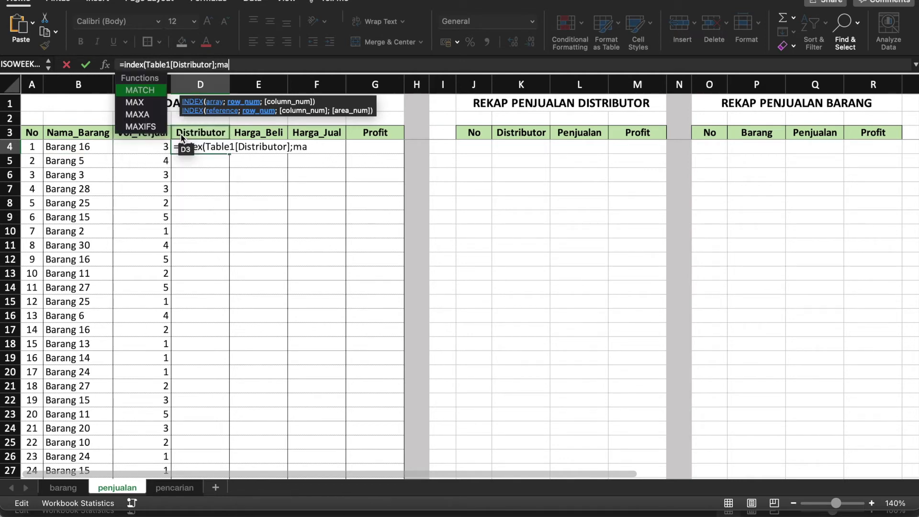
text(tch()
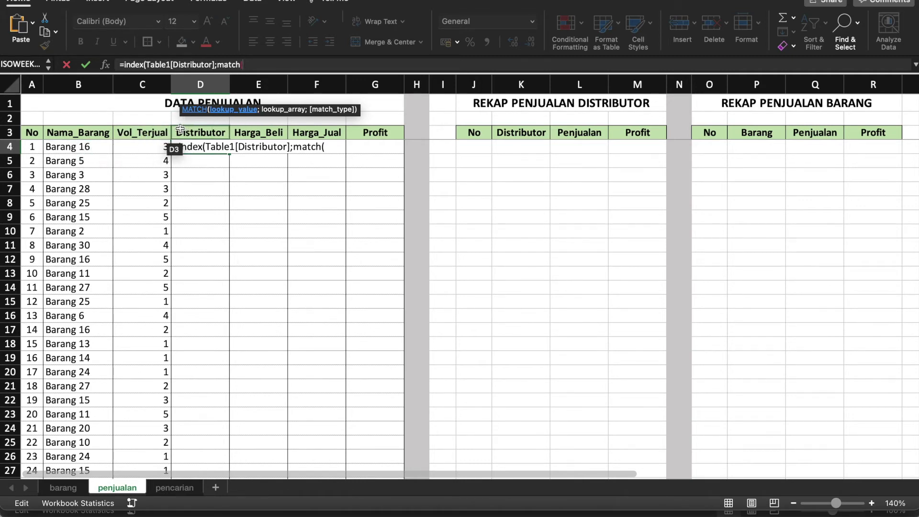
click(98, 148)
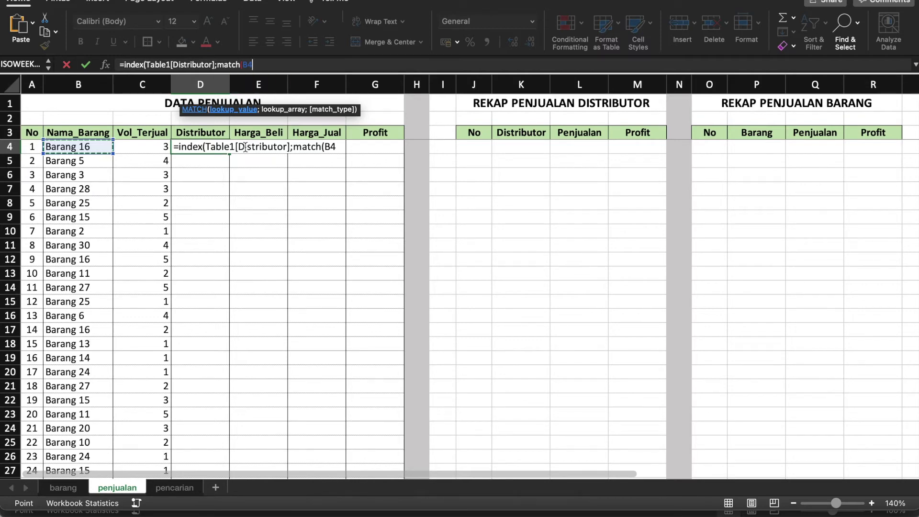
text(;)
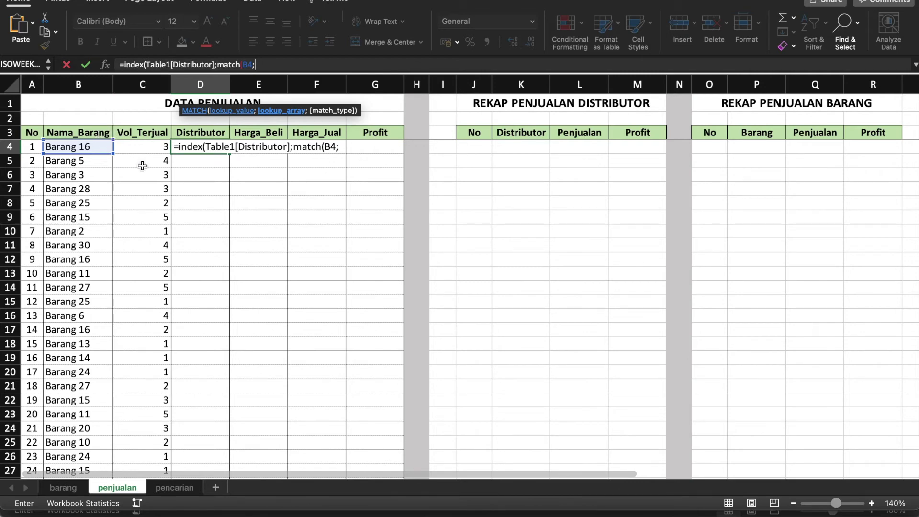
Set the MATCH lookup array to Table1[Nama_Barang].
text(tabel1)
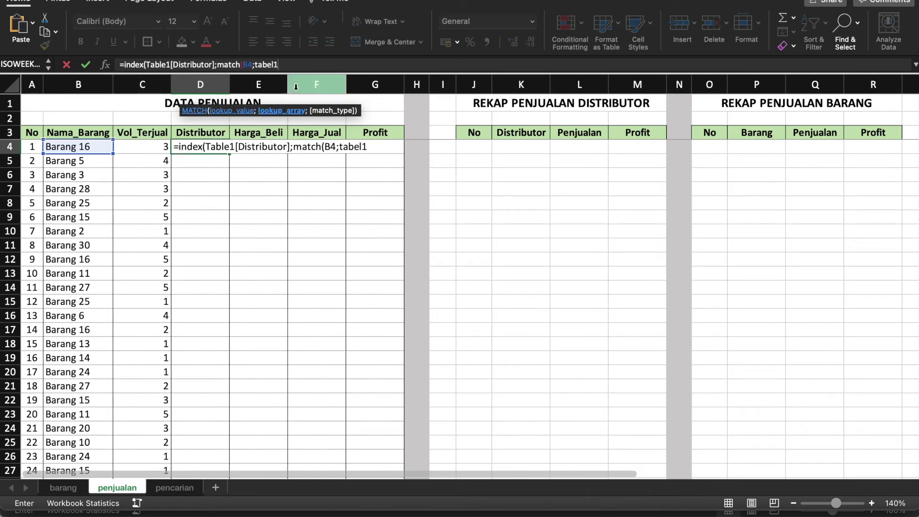
key(BackSpace)
key(BackSpace)
key(BackSpace)
text(l)
double_click(142, 91)
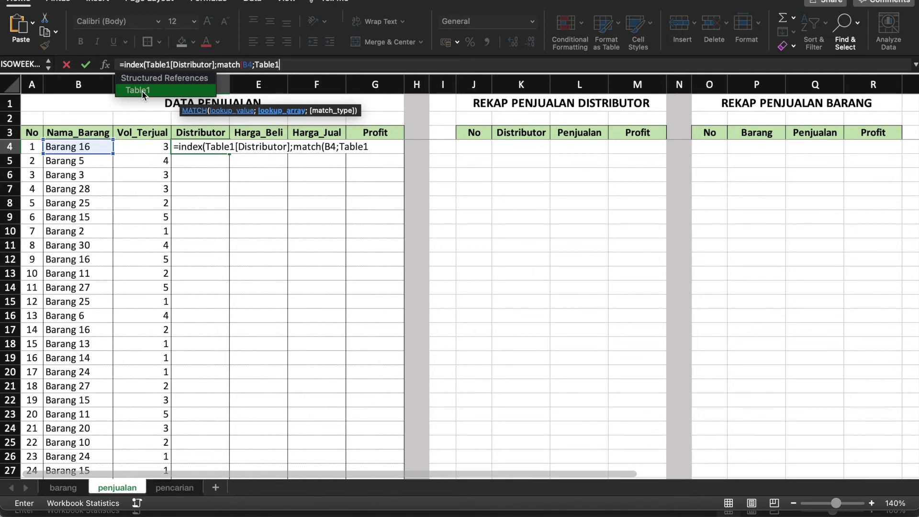
text([)
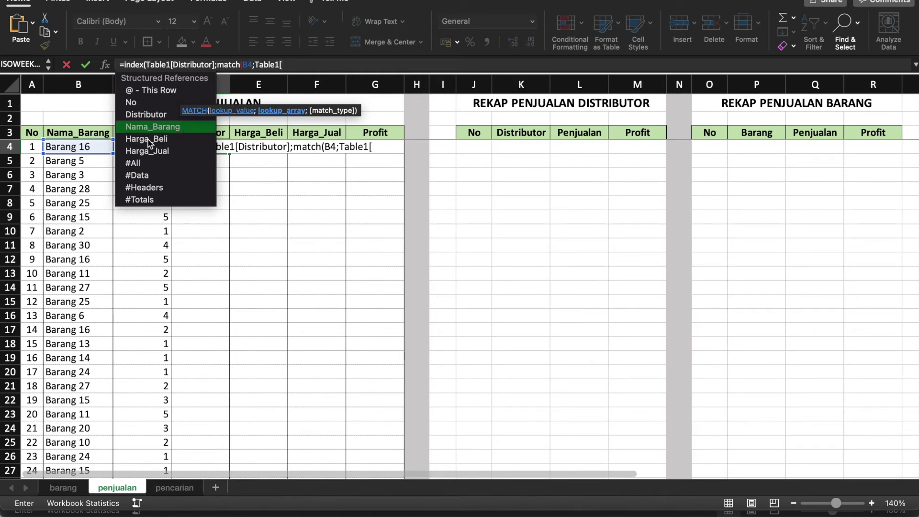
double_click(175, 127)
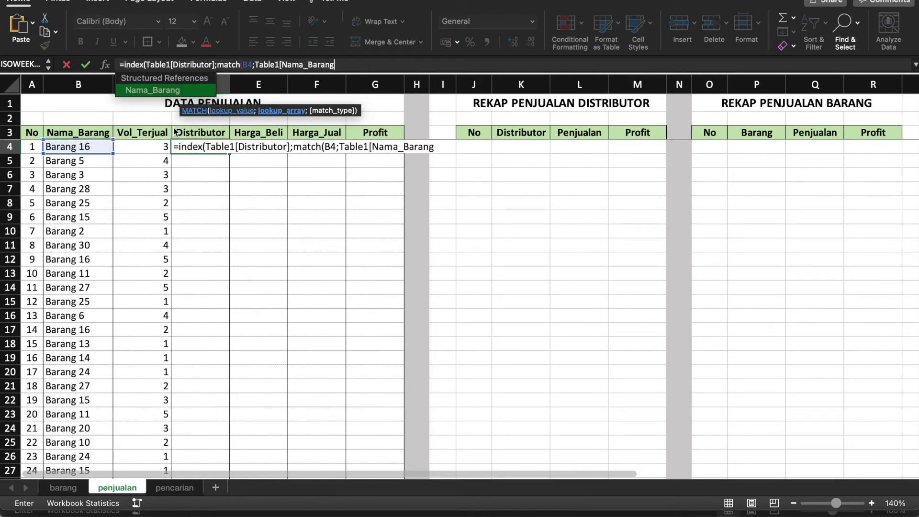
text(])
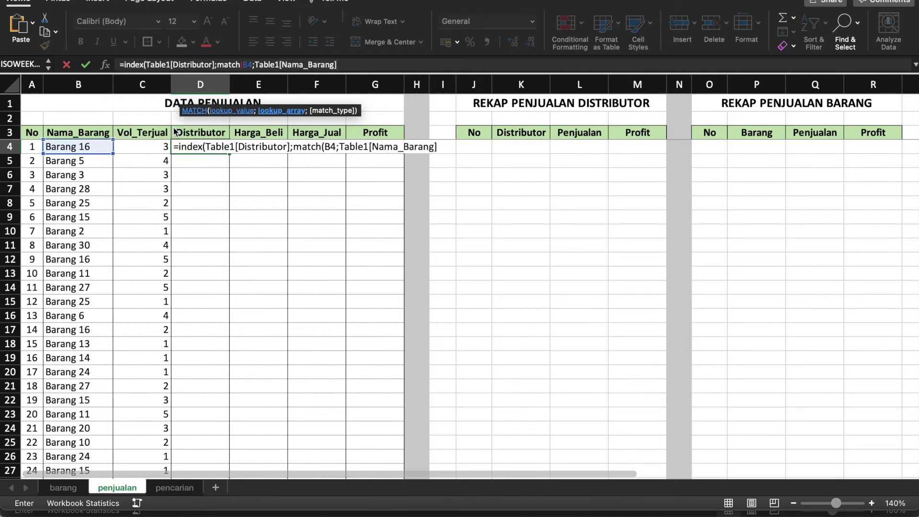
Set the MATCH type to 0 (exact match), close both functions without a column number, and enter the formula in D4.
text(;)
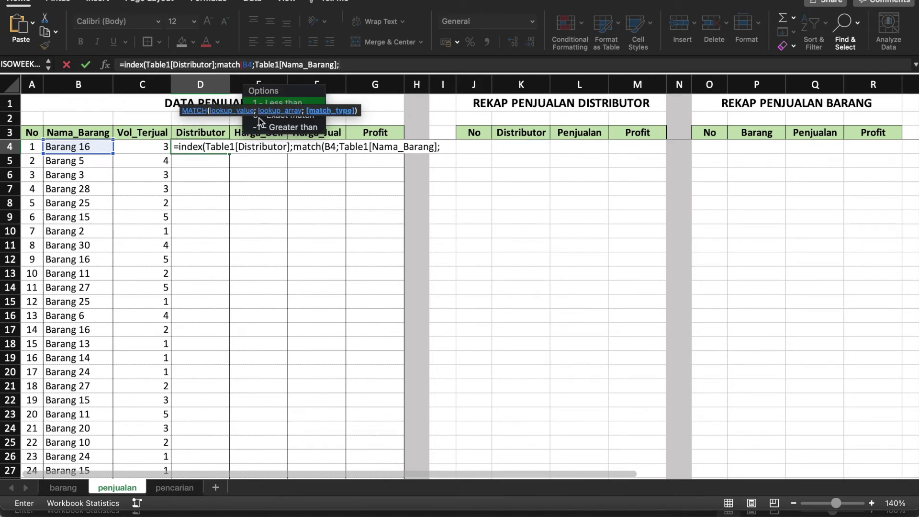
drag(349, 111, 357, 33)
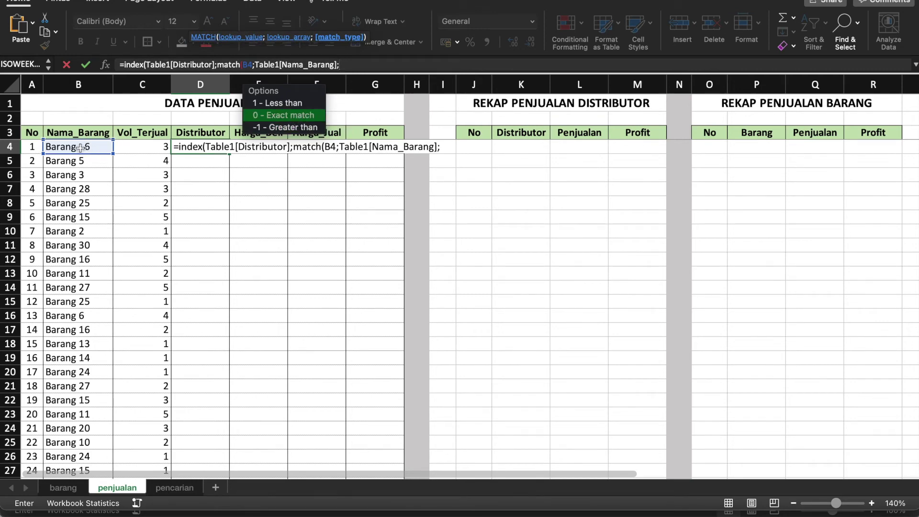
double_click(292, 117)
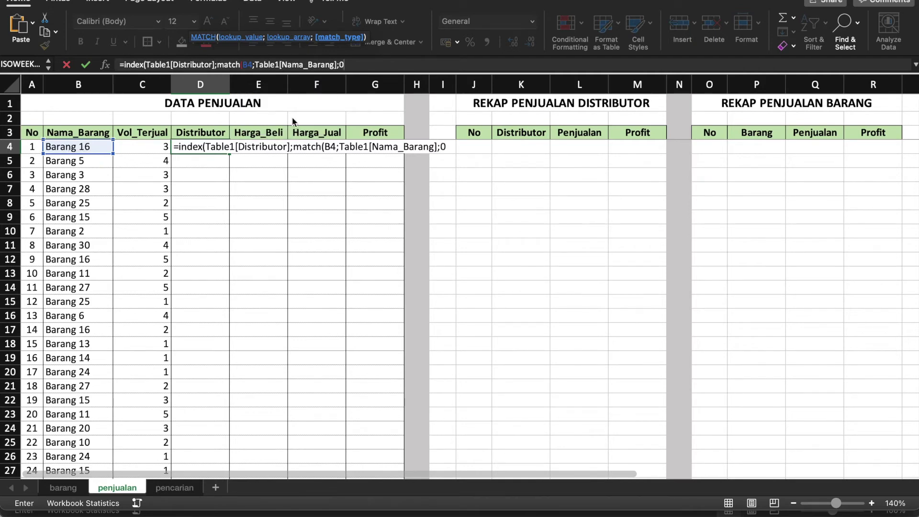
text())
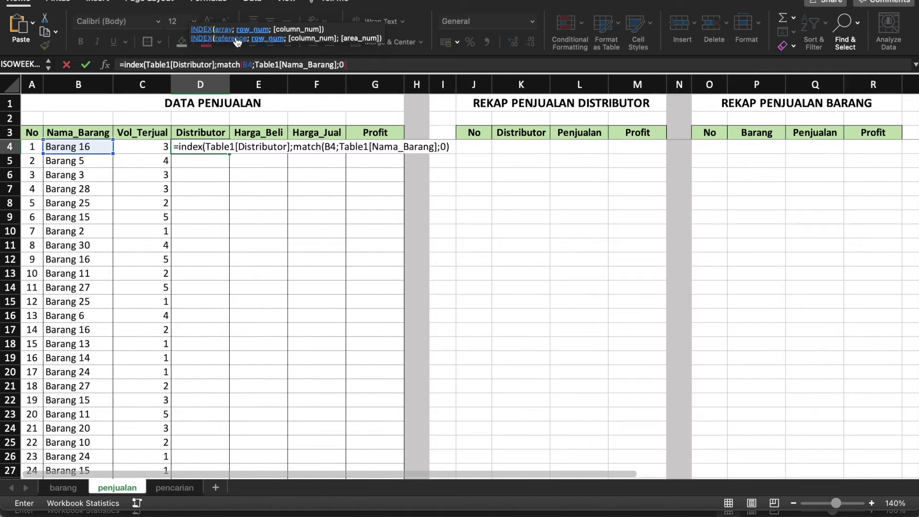
text(;)
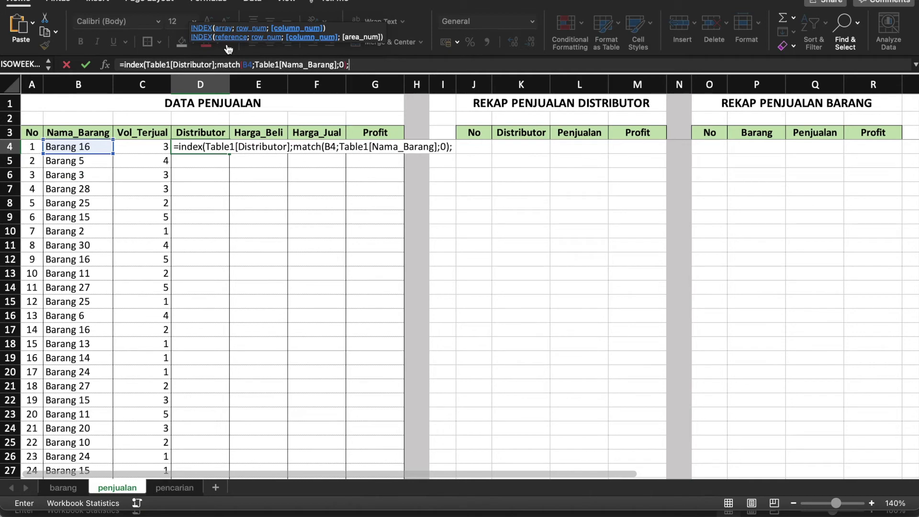
key(BackSpace)
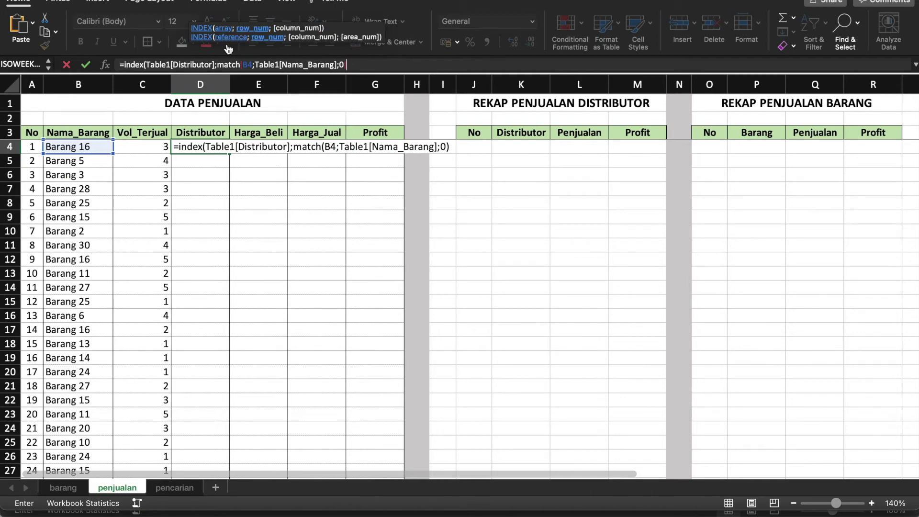
text())
key(Return)
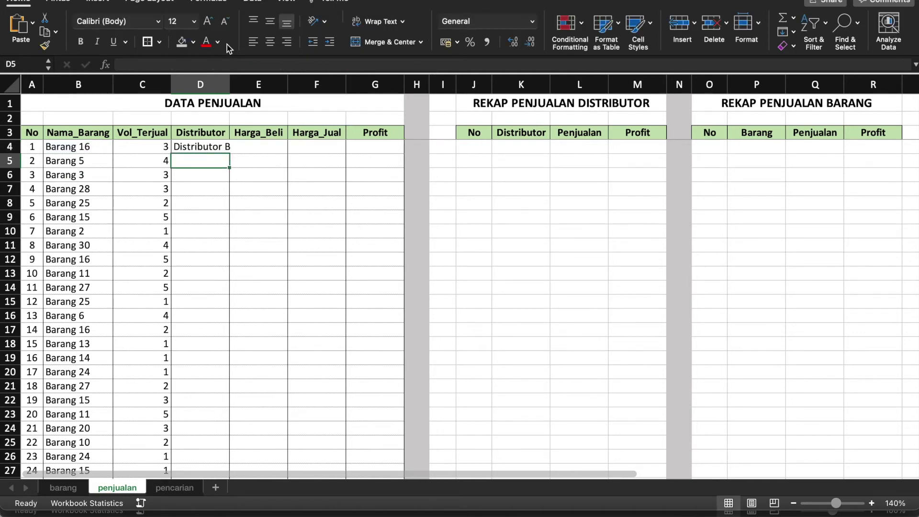
Widen the Distributor column D slightly so the distributor name fits in its cell.
click(200, 147)
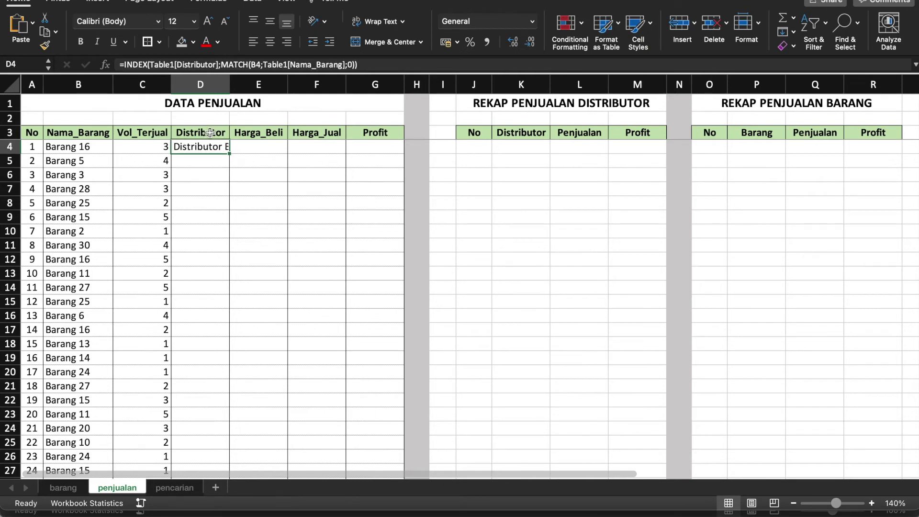
drag(229, 84, 234, 84)
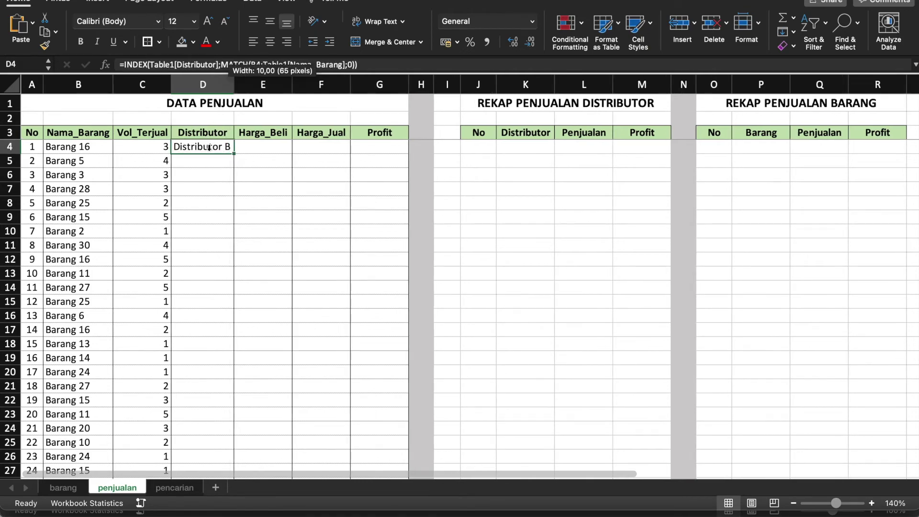
click(212, 165)
click(197, 149)
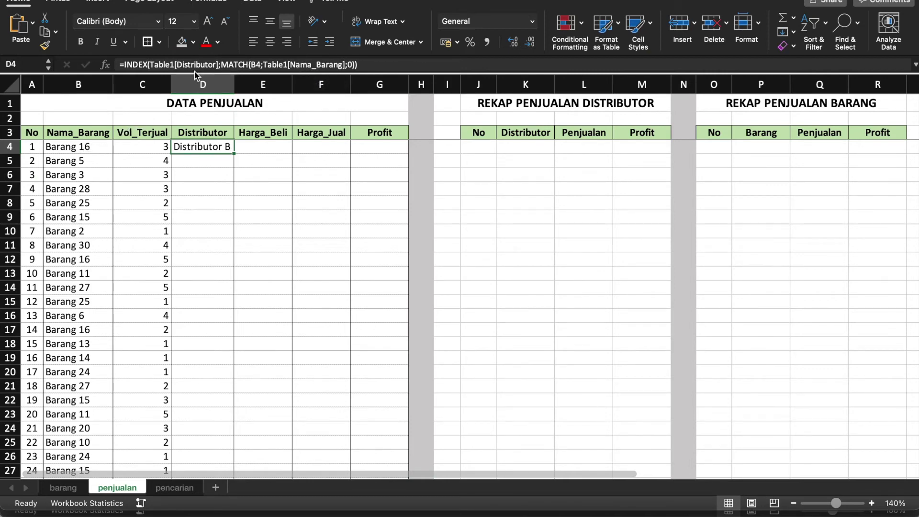
Review the Table1 data on the barang sheet and the sales rows and empty price columns on the penjualan sheet.
click(65, 490)
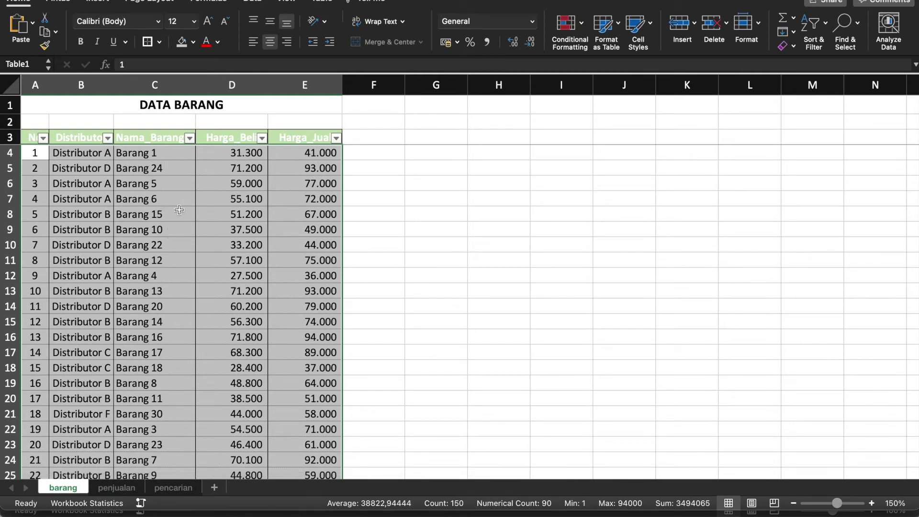
click(118, 488)
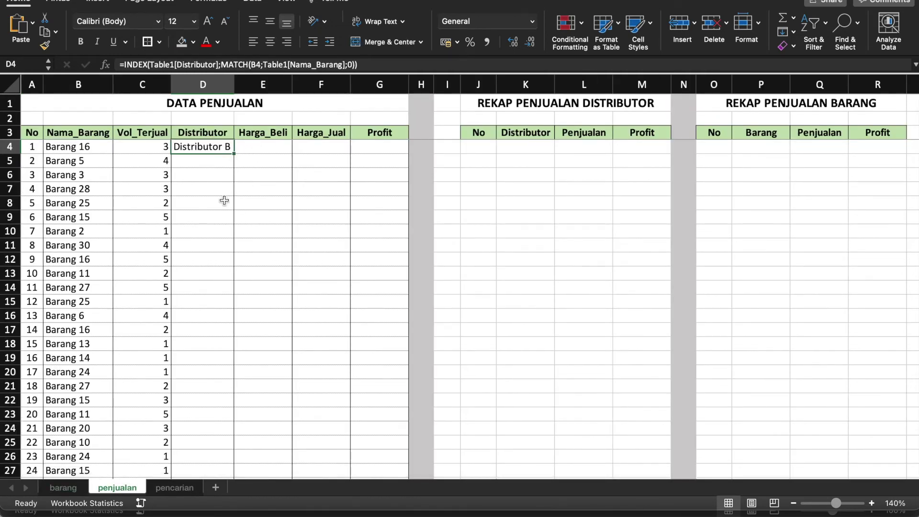
scroll(220, 260, down, 20)
scroll(220, 261, down, 18)
scroll(221, 261, up, 20)
click(269, 147)
click(308, 144)
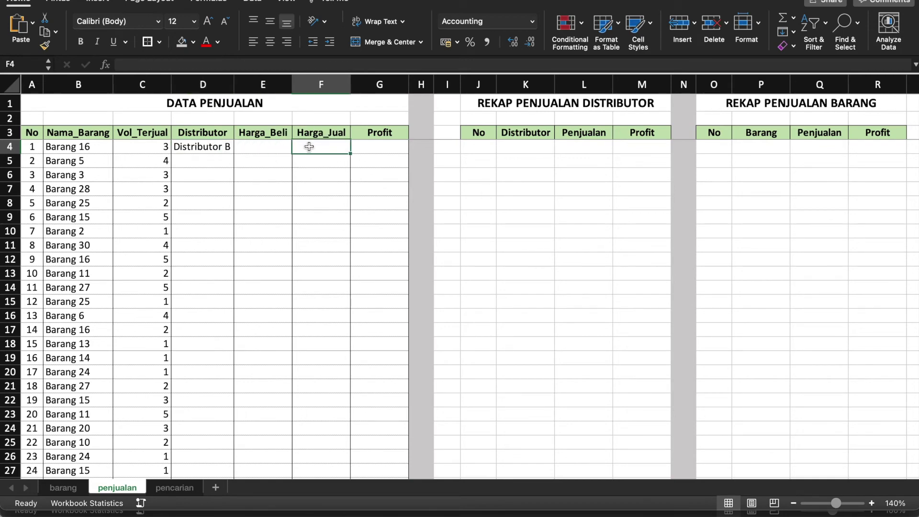
Copy the Distributor INDEX/MATCH formula from D4 and paste its text unchanged into the Harga_Beli cell E4.
click(211, 147)
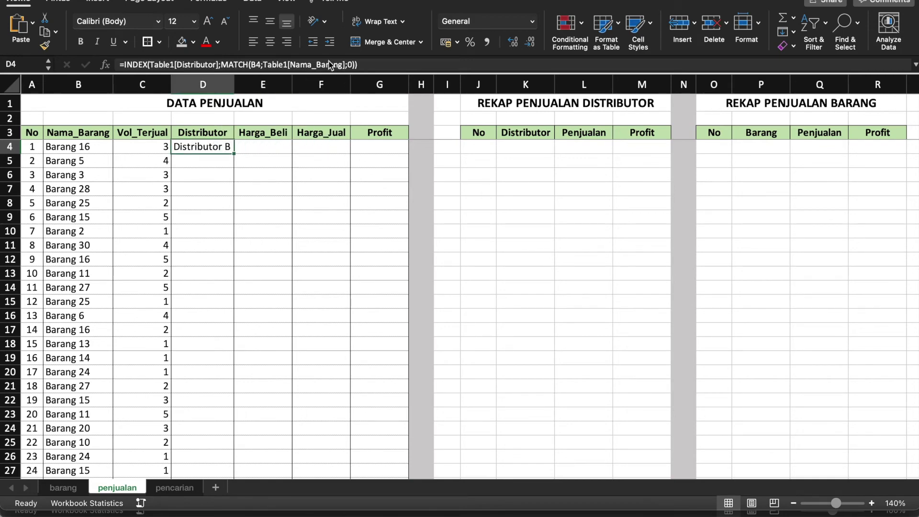
click(372, 65)
click(118, 65)
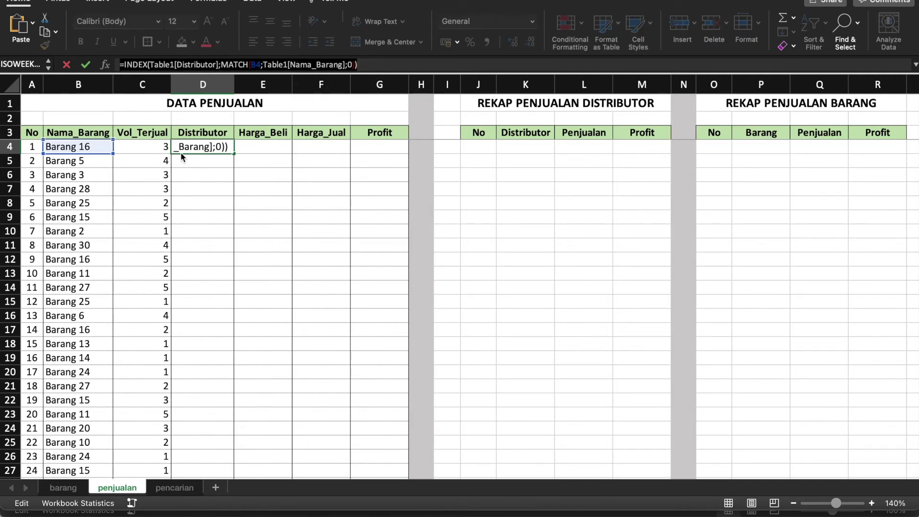
key(ctrl+Return)
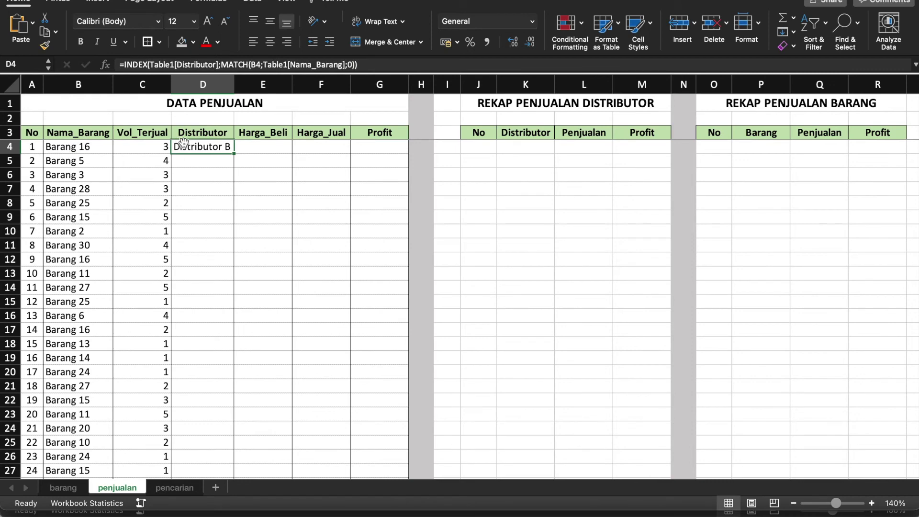
click(263, 147)
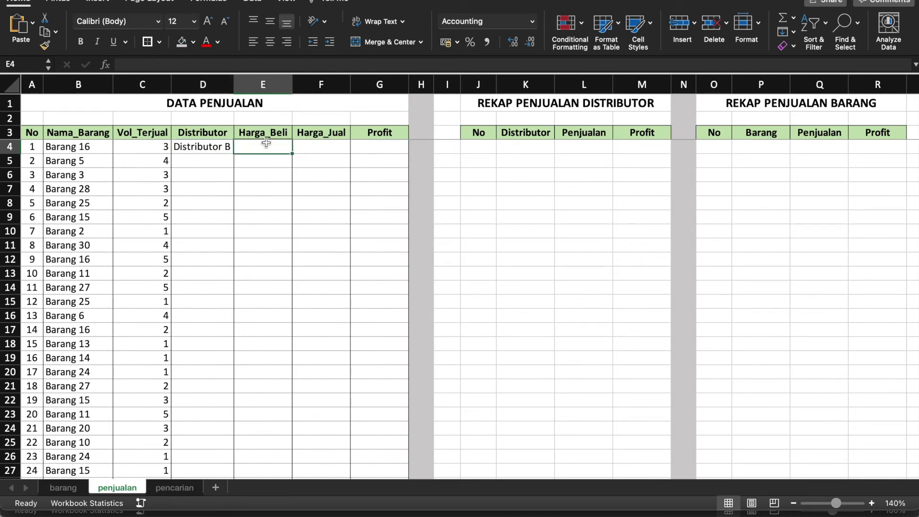
click(229, 66)
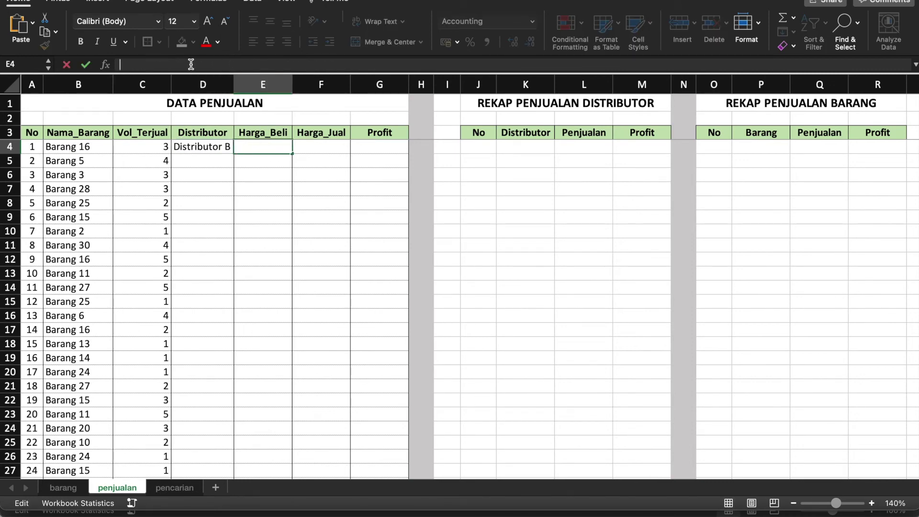
text(=INDEX(Table1[Distributor];MATCH(B4;Table1[Nama_Barang];0)))
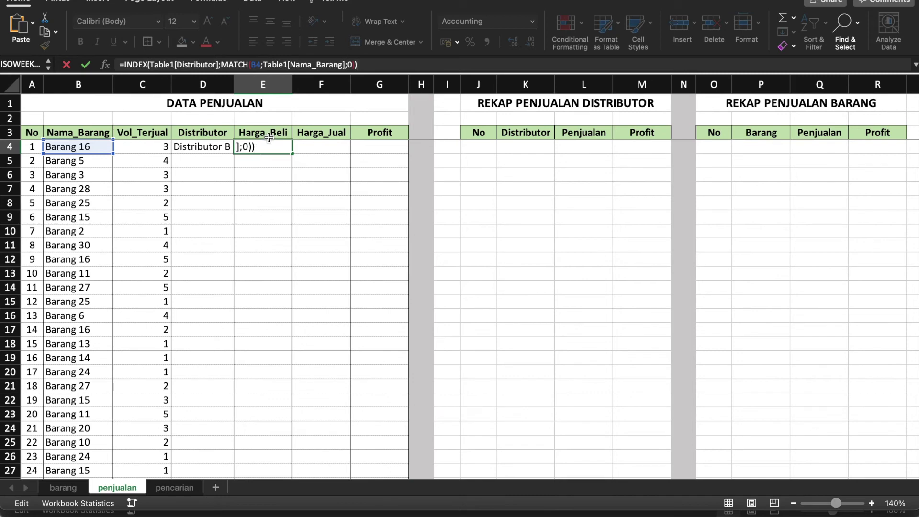
Replace the INDEX array in E4's formula with Table1[Harga_Beli] and enter the formula.
click(216, 66)
key(BackSpace)
key(BackSpace)
key(BackSpace)
key(BackSpace)
key(BackSpace)
key(BackSpace)
key(BackSpace)
key(BackSpace)
key(BackSpace)
key(BackSpace)
key(BackSpace)
key(BackSpace)
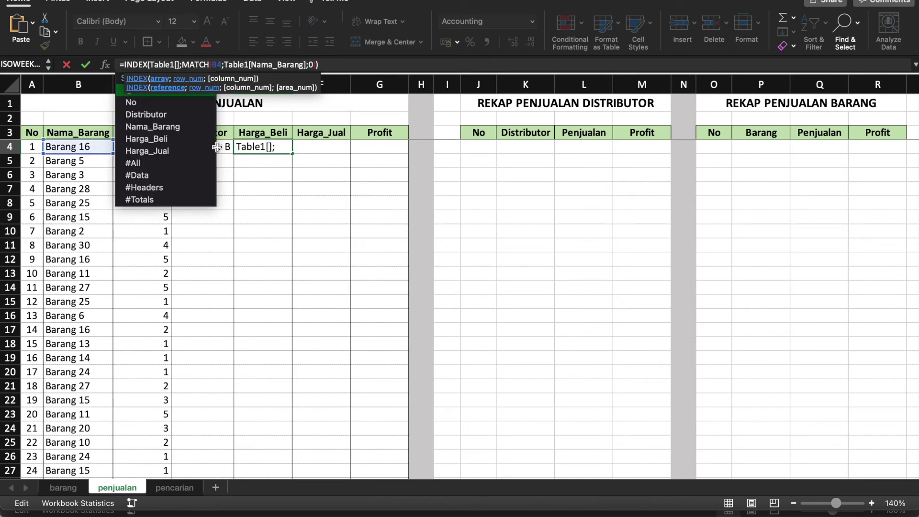
double_click(167, 141)
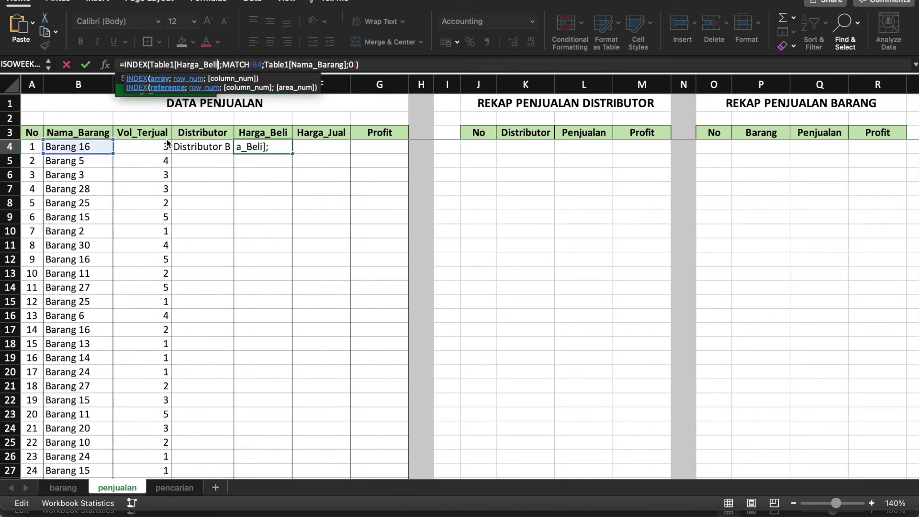
key(Return)
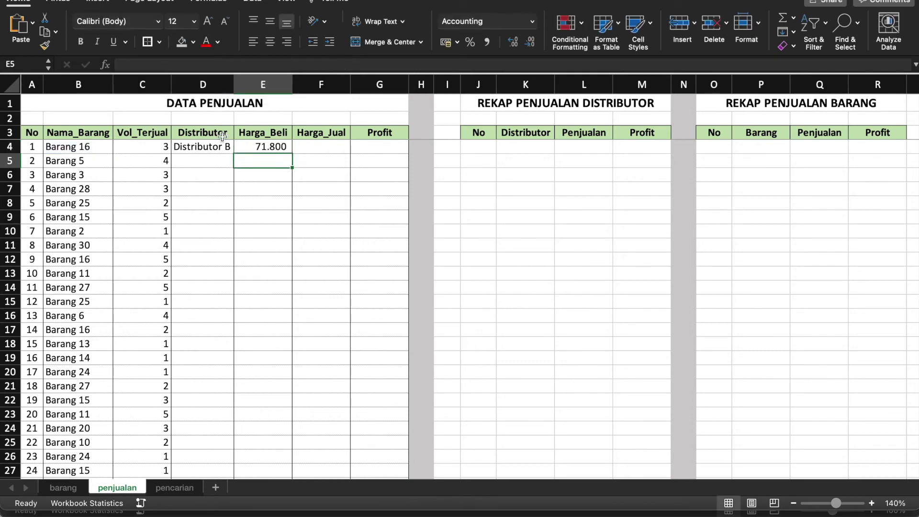
Paste the copied INDEX/MATCH formula into the Harga_Jual cell F4 and remove the Distributor column reference with its opening bracket after Table1.
click(308, 148)
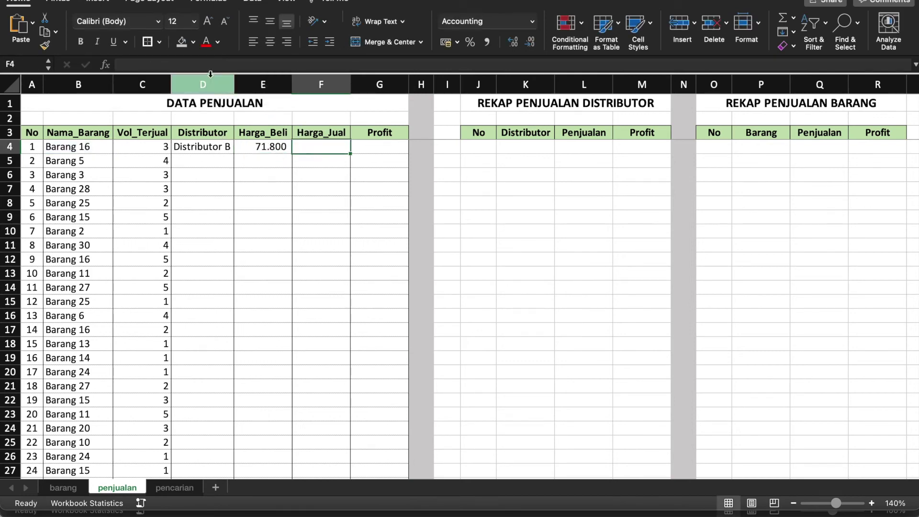
click(205, 63)
text(=INDEX(Table1[Distributor];MATCH(B4;Table1[Nama_Barang];0)))
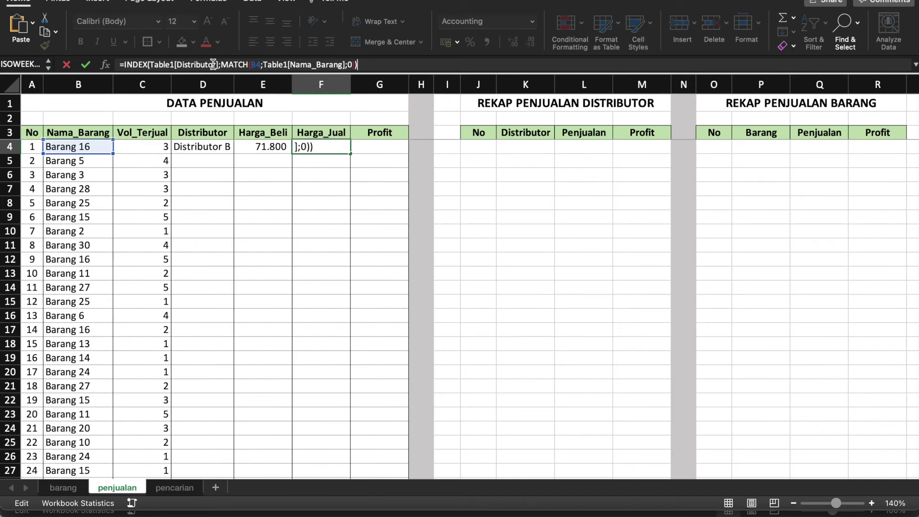
click(216, 64)
key(BackSpace)
key(BackSpace)
key(BackSpace)
key(BackSpace)
key(BackSpace)
key(BackSpace)
key(BackSpace)
key(BackSpace)
key(BackSpace)
key(BackSpace)
key(BackSpace)
key(BackSpace)
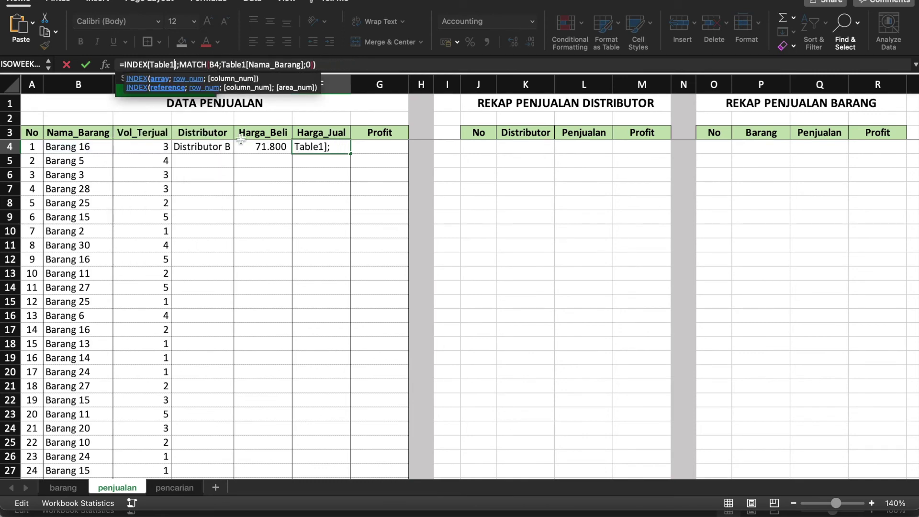
text(harga)
key(Right)
key(Right)
key(Right)
key(Right)
key(Right)
key(Right)
key(Right)
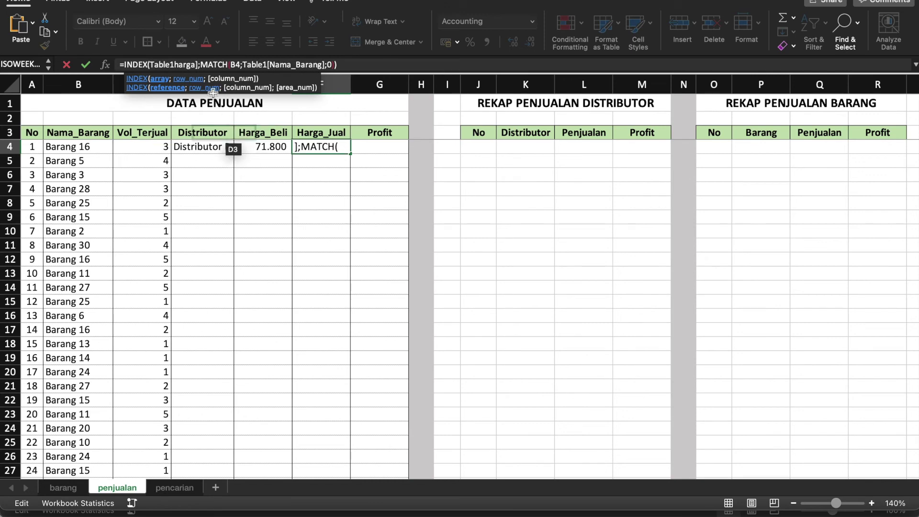
key(Left)
key(Left)
key(Left)
key(Left)
key(Left)
key(Left)
key(Left)
key(Left)
key(BackSpace)
key(BackSpace)
key(BackSpace)
key(BackSpace)
key(BackSpace)
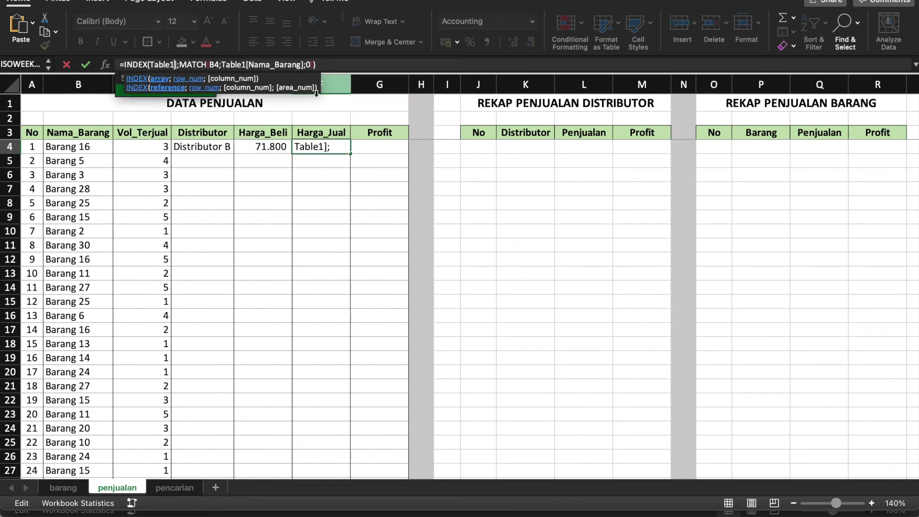
Set the INDEX array in F4's formula to Table1[Harga_Jual] and enter the formula.
text([)
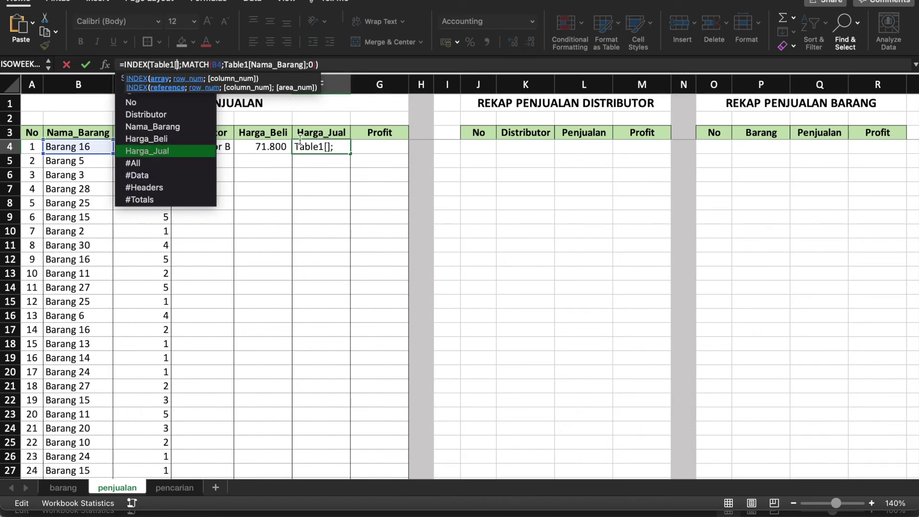
double_click(160, 150)
key(Return)
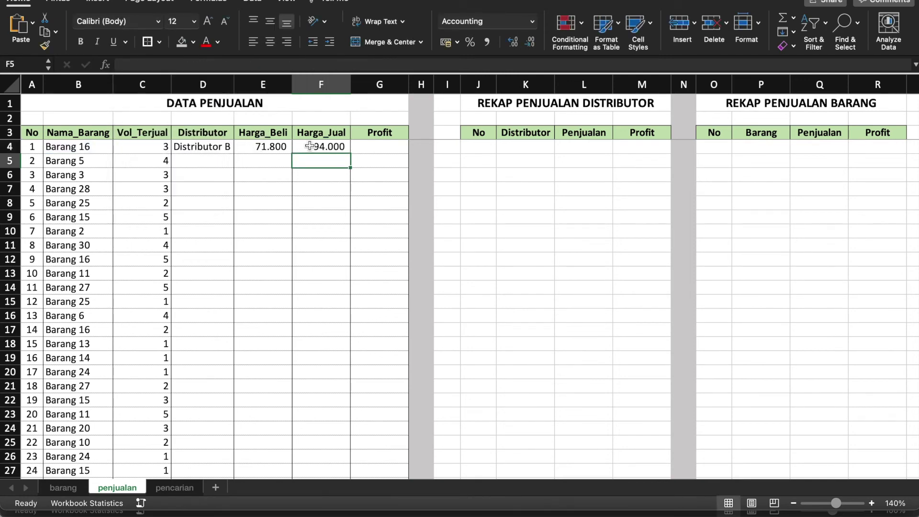
Enter the formula =F4-E4 in G4 to calculate the profit from the selling and purchase prices.
click(361, 146)
text(=)
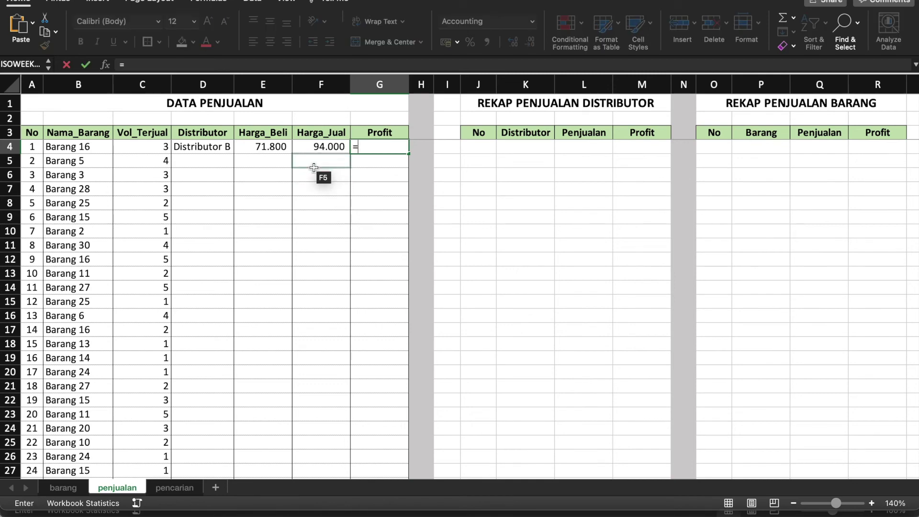
click(316, 148)
text(-)
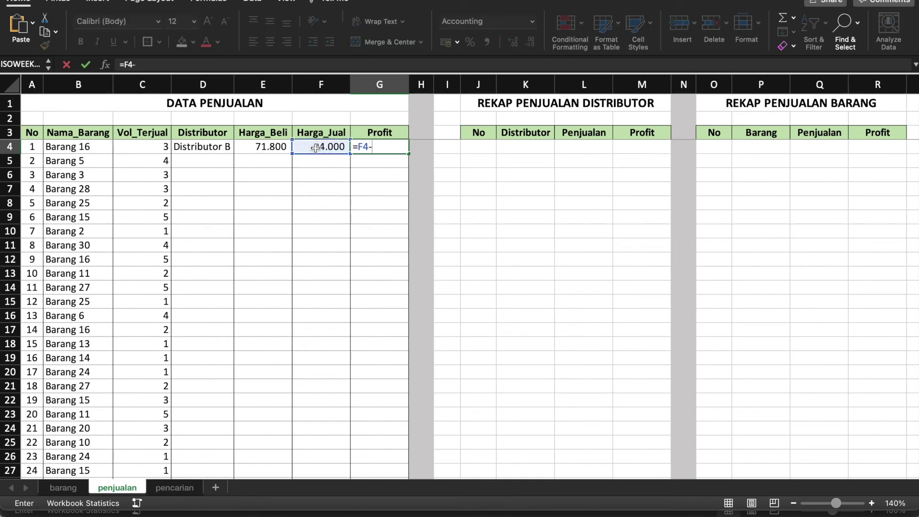
click(273, 147)
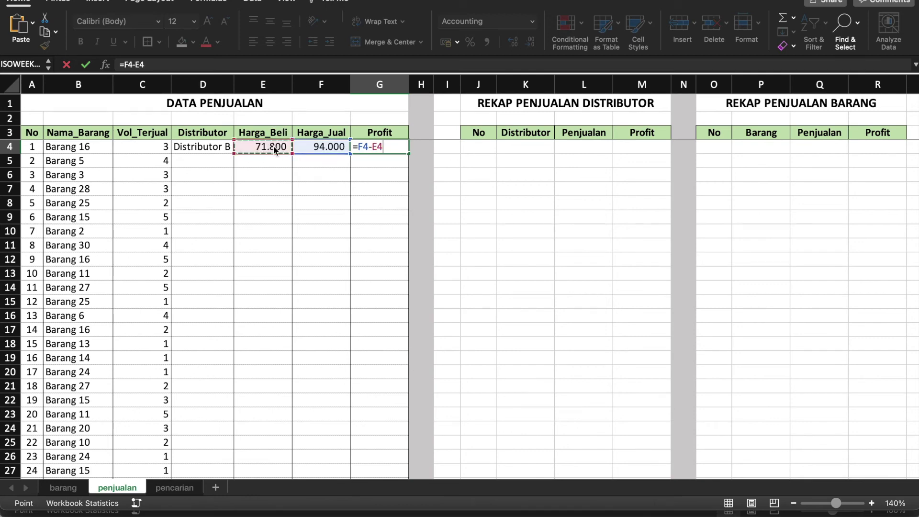
key(Return)
Copy the formulas in D4:G4 down to D5:G303 so every sales row is filled, and clear the copy selection.
click(225, 148)
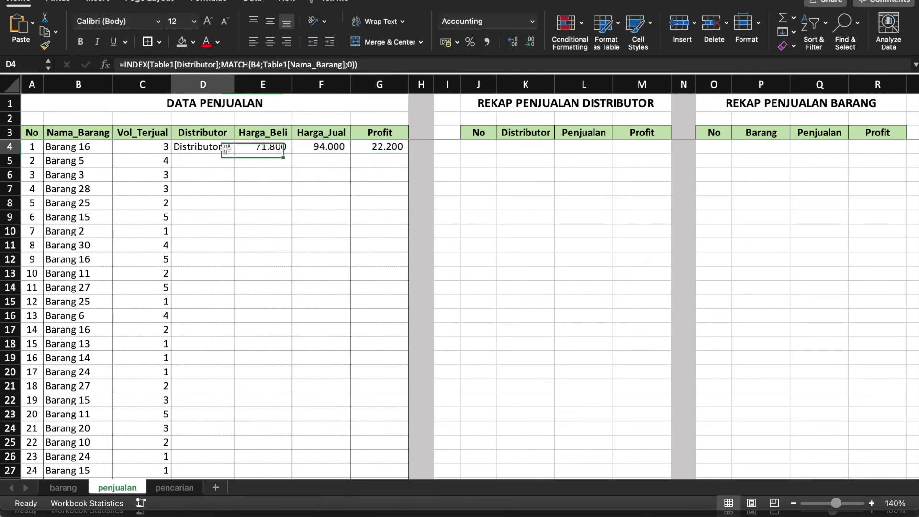
shift+click(375, 152)
key(super+c)
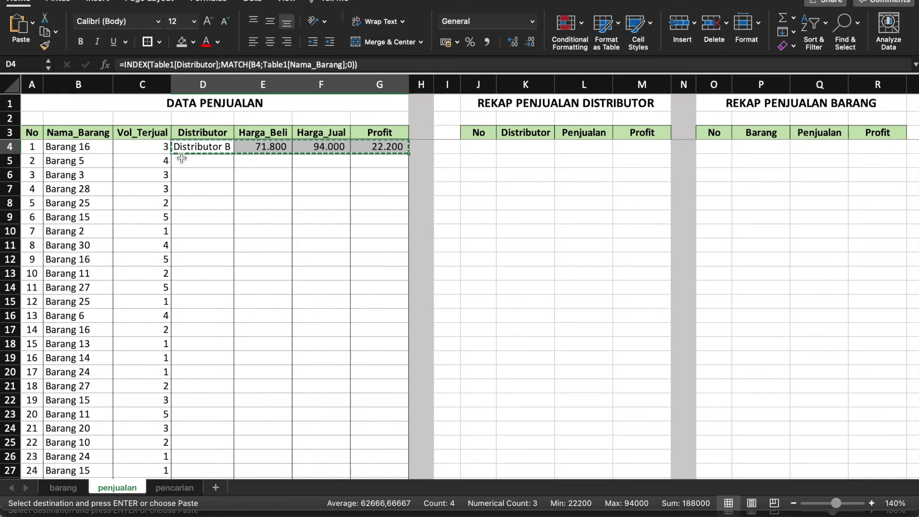
click(191, 161)
shift+click(363, 162)
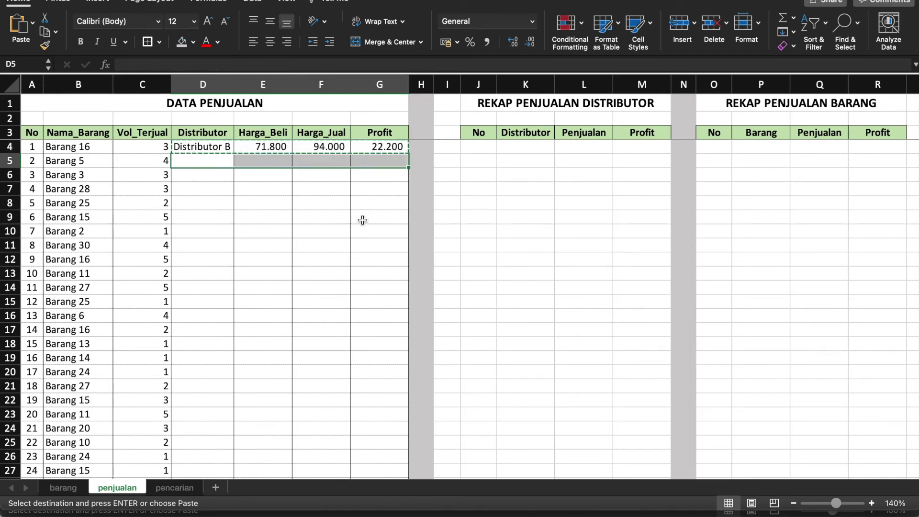
scroll(362, 220, down, 20)
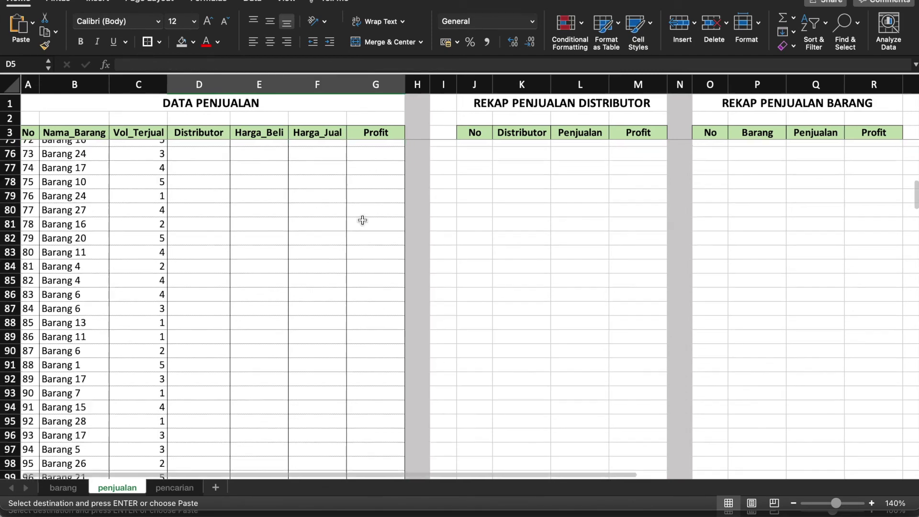
scroll(362, 220, down, 20)
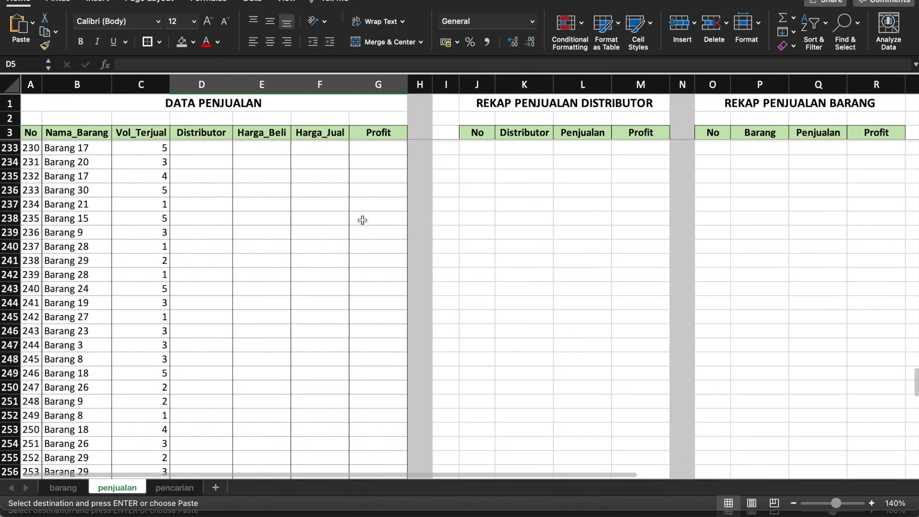
scroll(362, 219, up, 10)
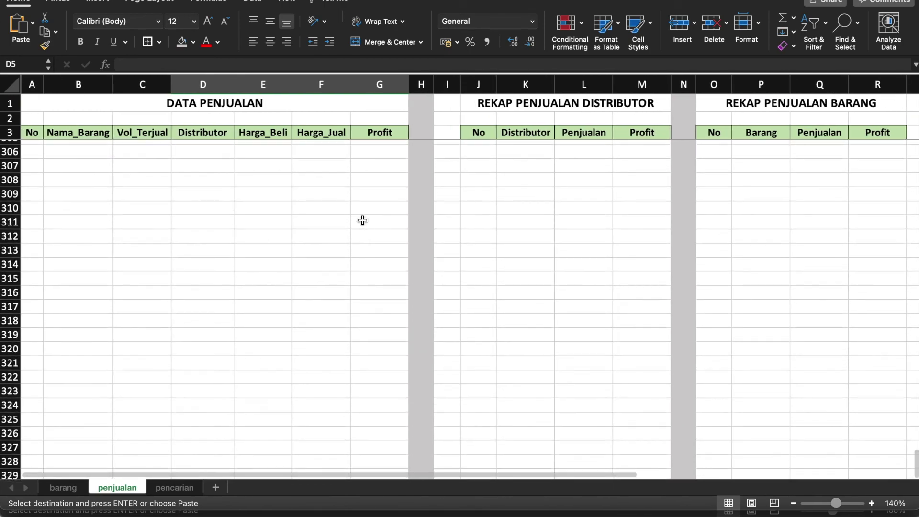
shift+click(364, 316)
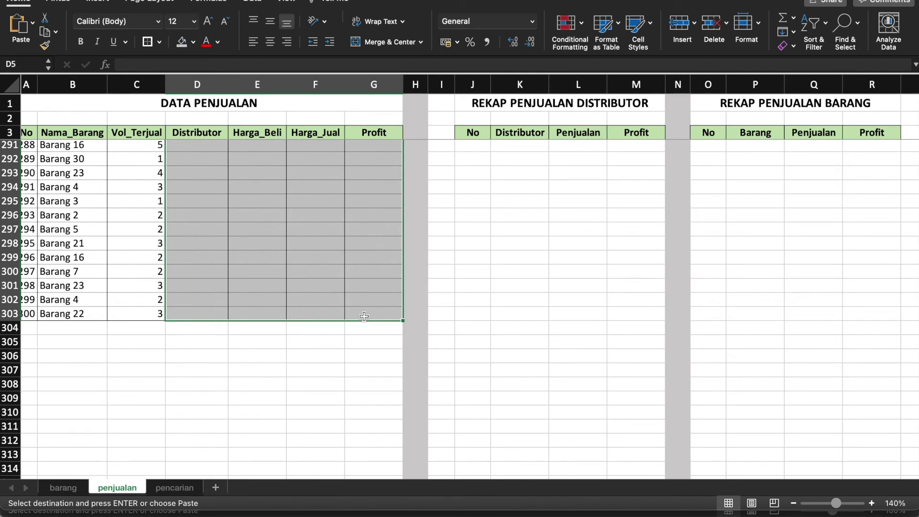
key(cmd+v)
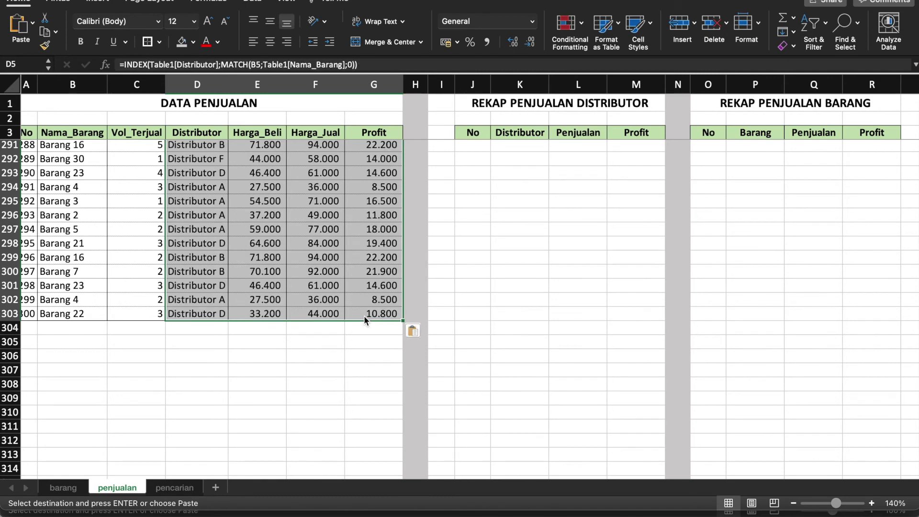
scroll(363, 316, up, 12)
scroll(365, 320, up, 20)
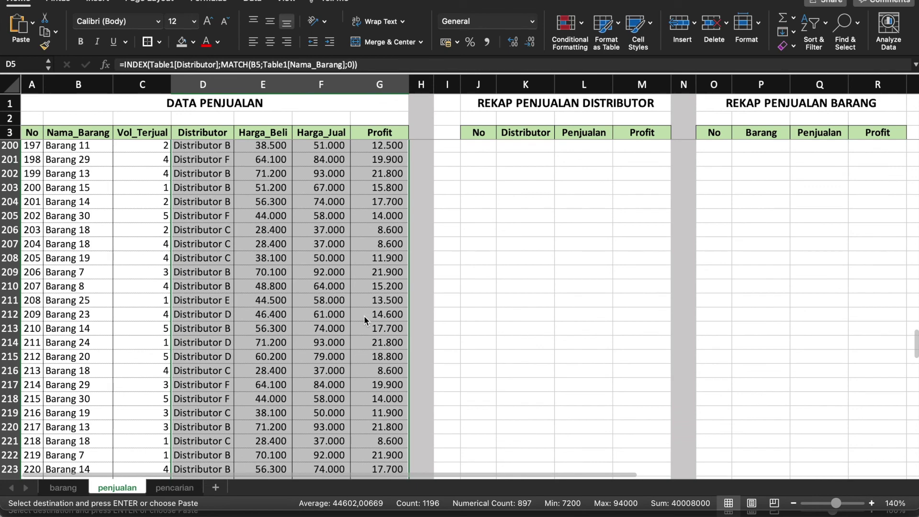
scroll(364, 320, up, 20)
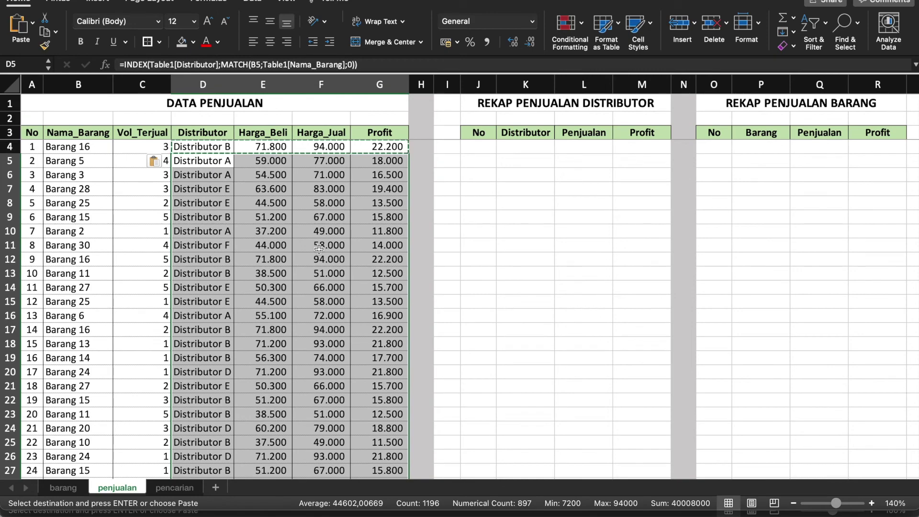
key(Escape)
click(477, 242)
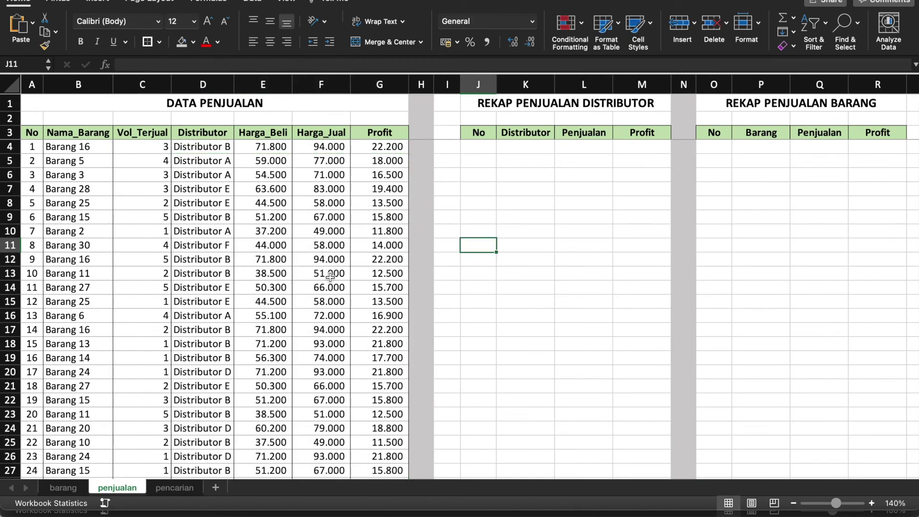
Review the filled columns and the E4 formula on the penjualan sheet, and the source data on the barang sheet.
scroll(330, 276, down, 10)
scroll(331, 277, up, 10)
click(273, 152)
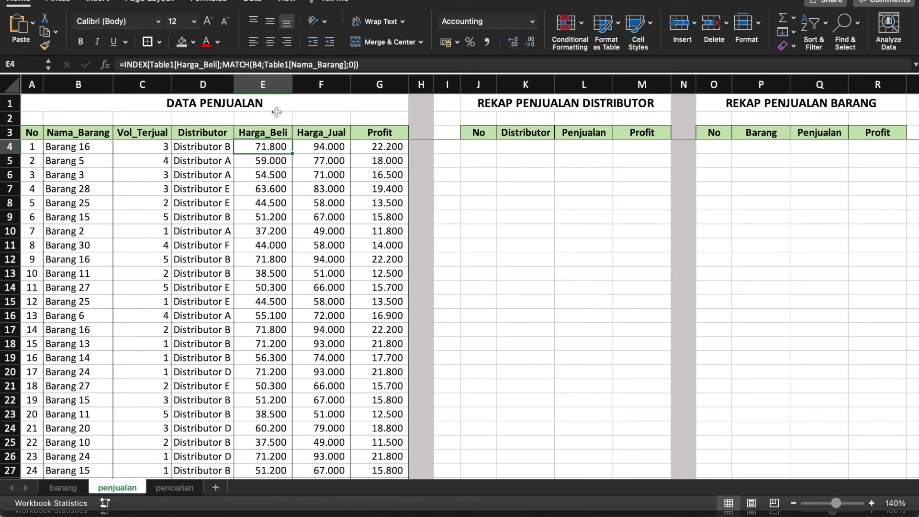
scroll(290, 230, right, 1)
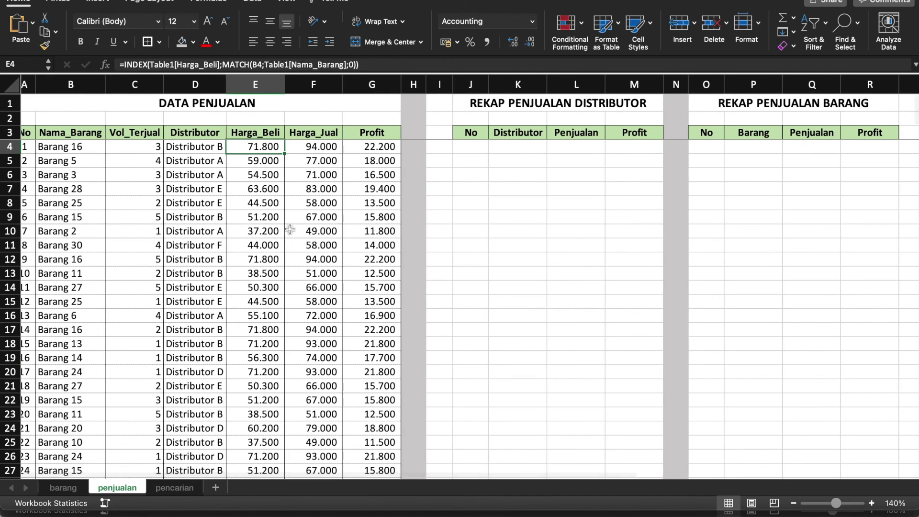
scroll(290, 229, left, 1)
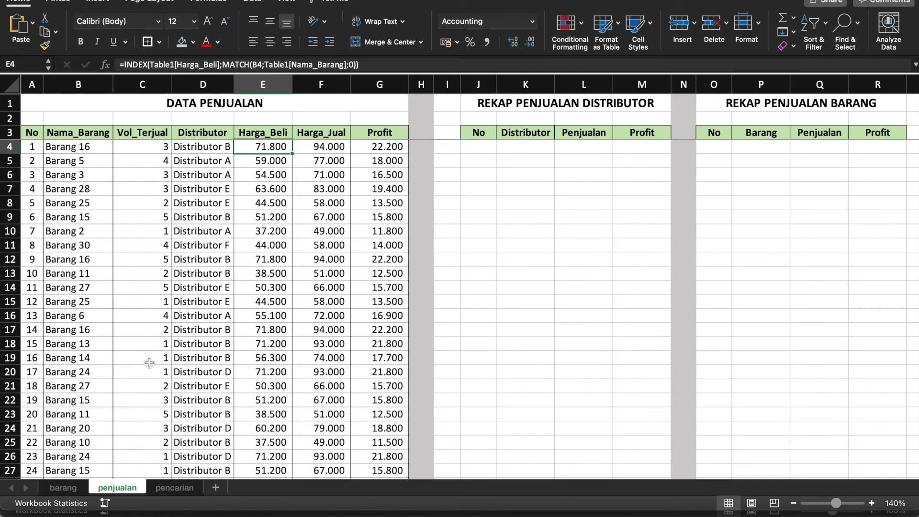
click(63, 487)
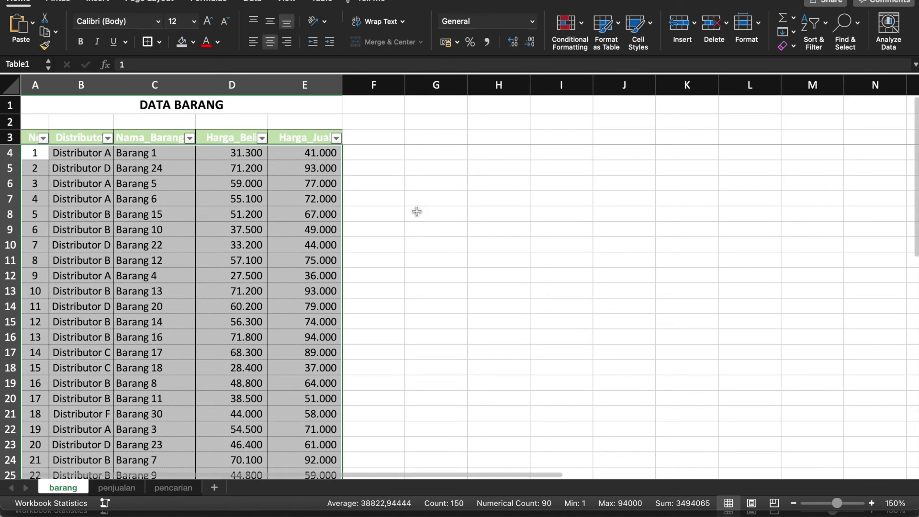
click(417, 211)
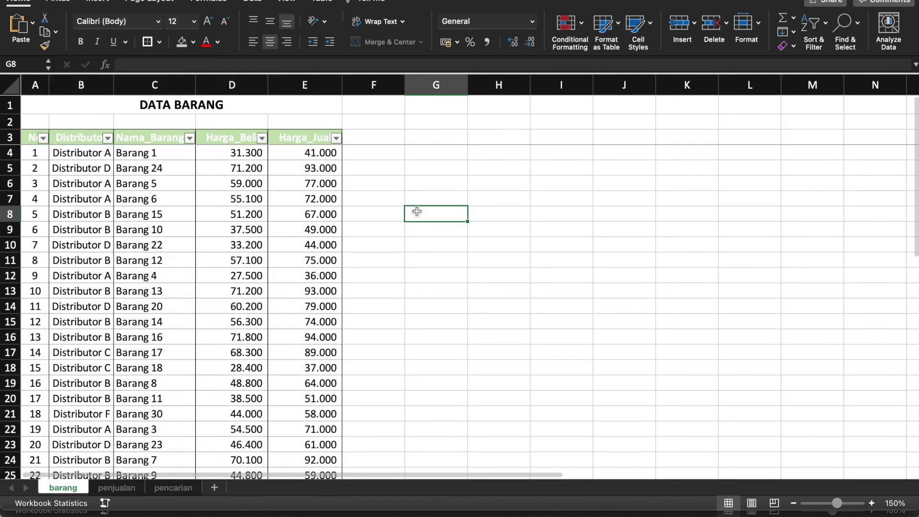
Format the sales data A3:G303 on the penjualan sheet as a table with headers, using an orange light table style.
click(110, 487)
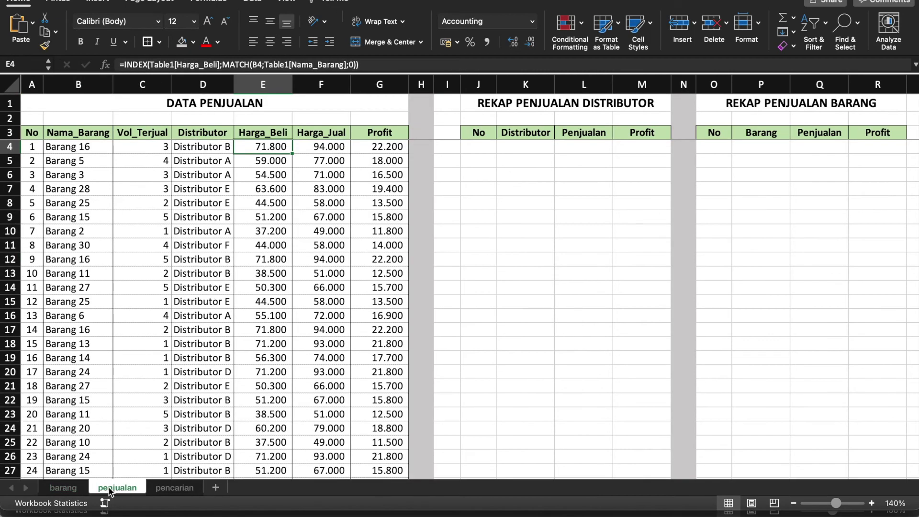
click(31, 134)
scroll(359, 221, down, 6)
scroll(359, 222, down, 20)
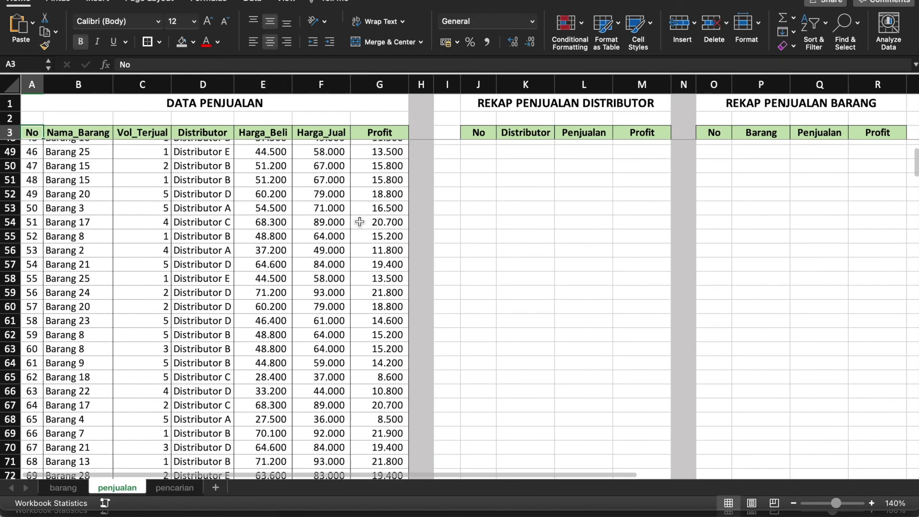
scroll(359, 222, down, 20)
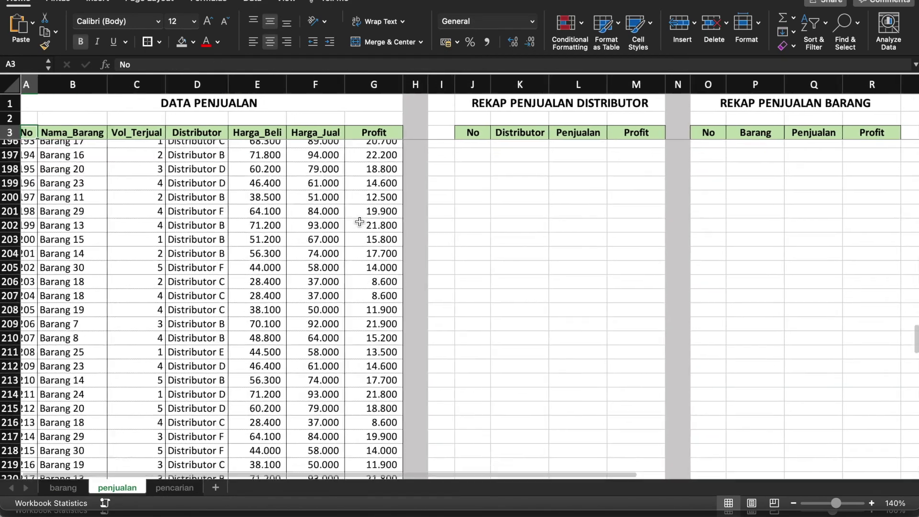
scroll(359, 222, down, 12)
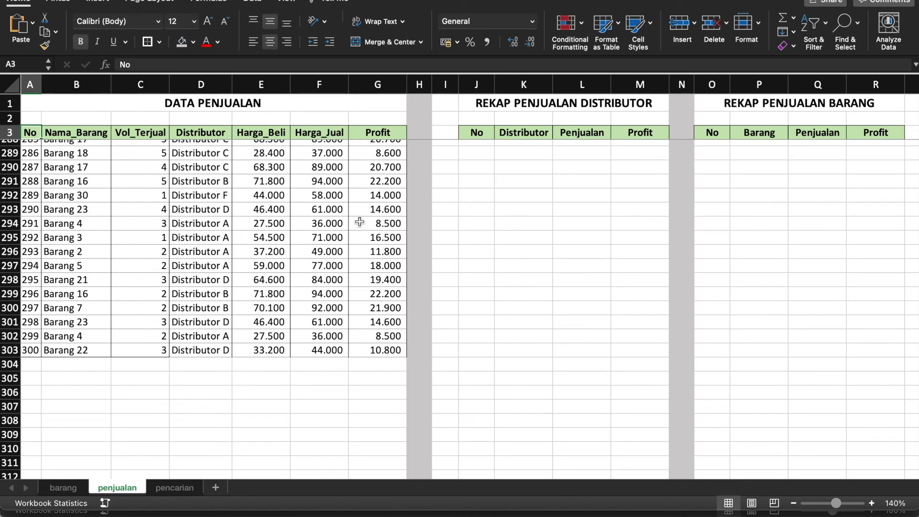
shift+click(380, 350)
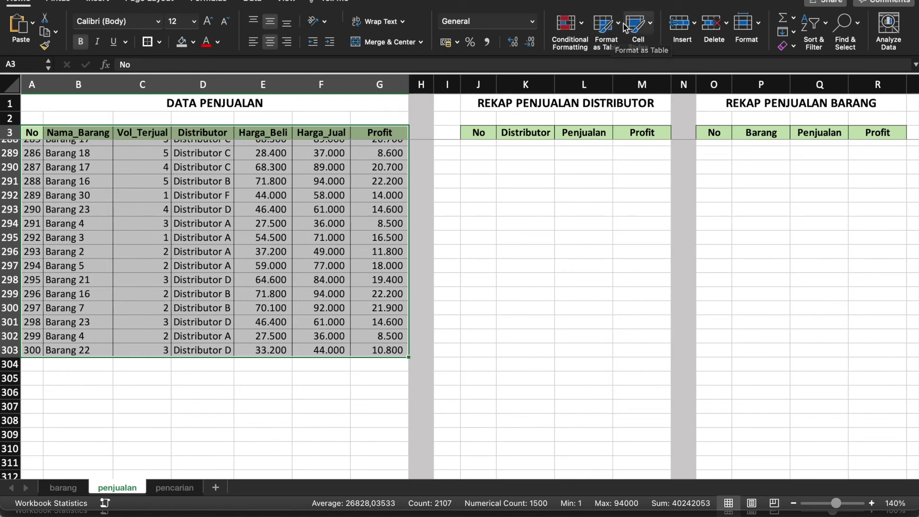
click(605, 26)
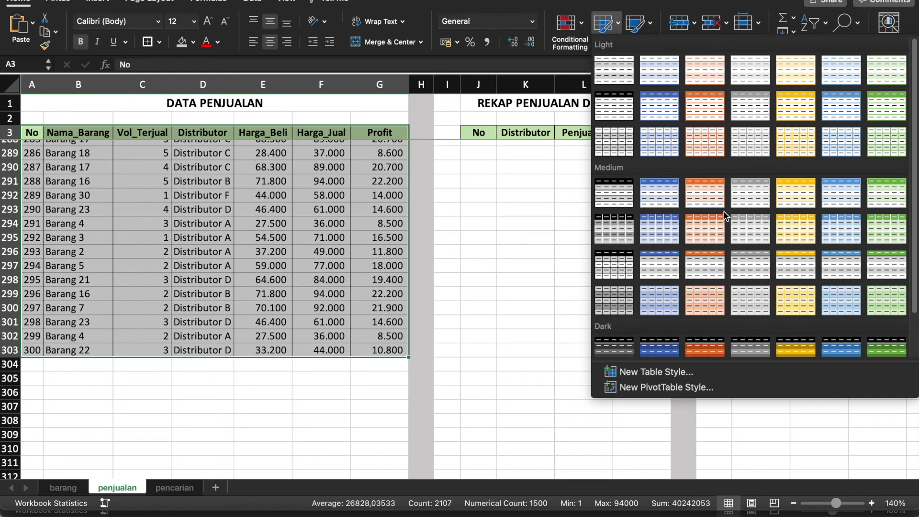
scroll(652, 283, down, 3)
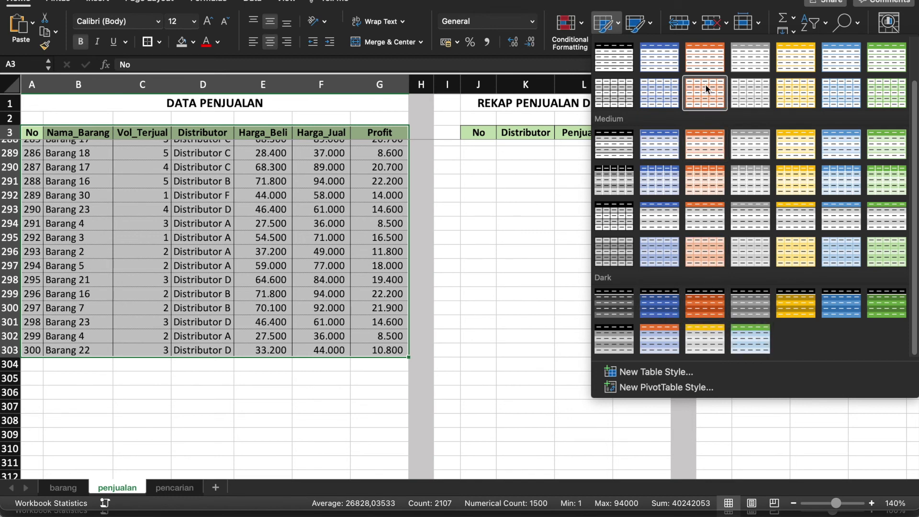
click(705, 53)
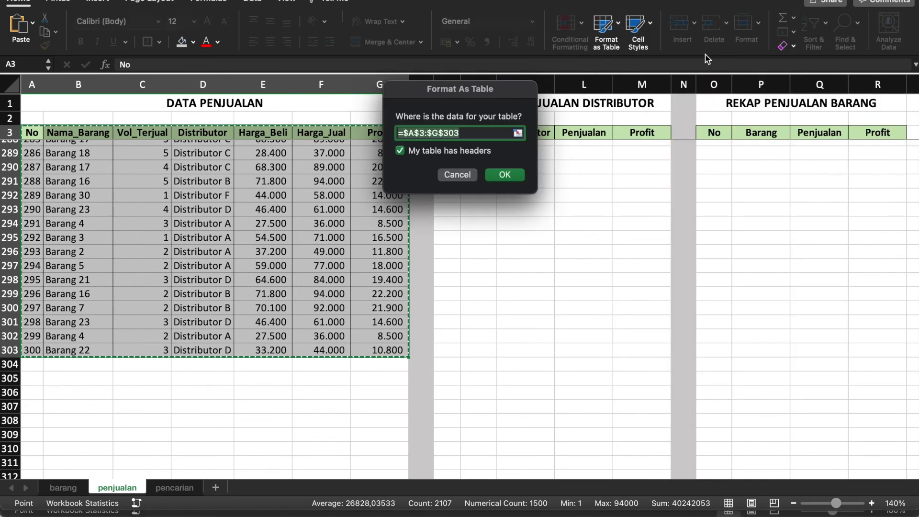
click(505, 176)
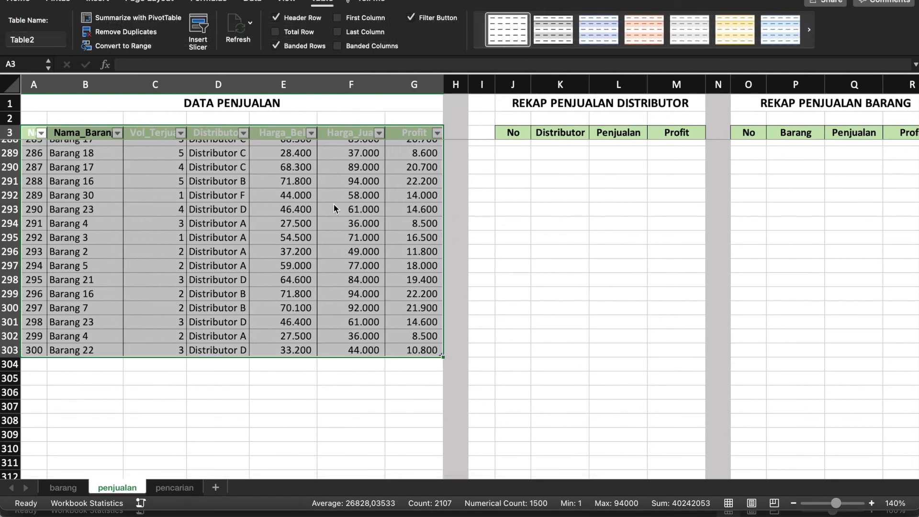
Examine the rows of the sales table on the penjualan sheet, including where the table ends.
scroll(334, 205, up, 6)
scroll(464, 276, up, 3)
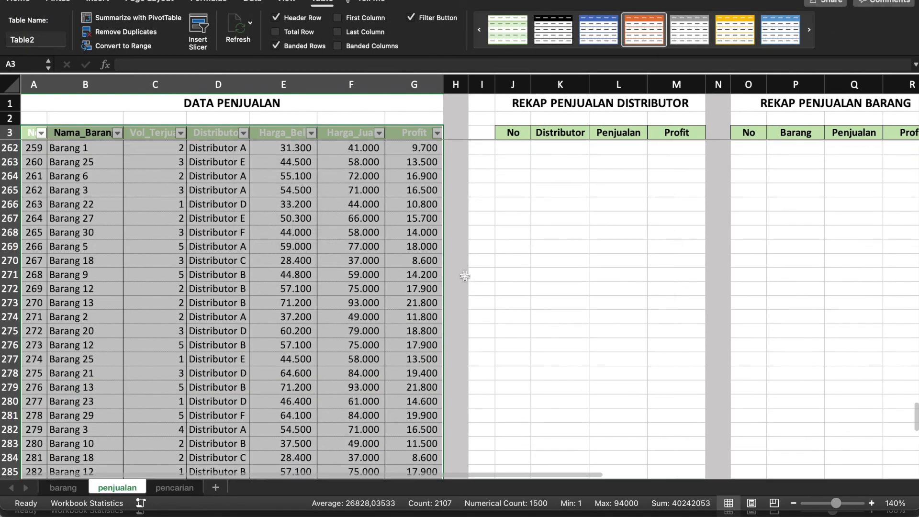
scroll(268, 272, up, 20)
scroll(275, 272, up, 6)
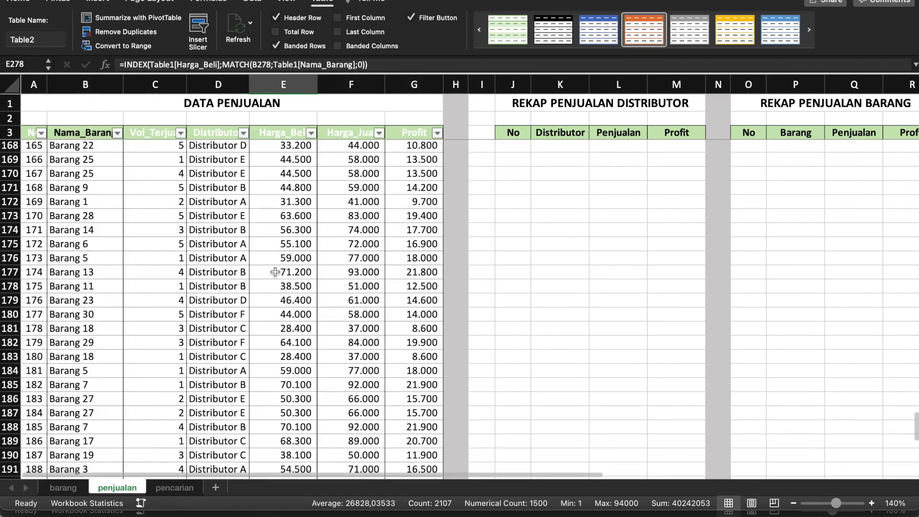
scroll(318, 211, up, 3)
scroll(318, 211, up, 8)
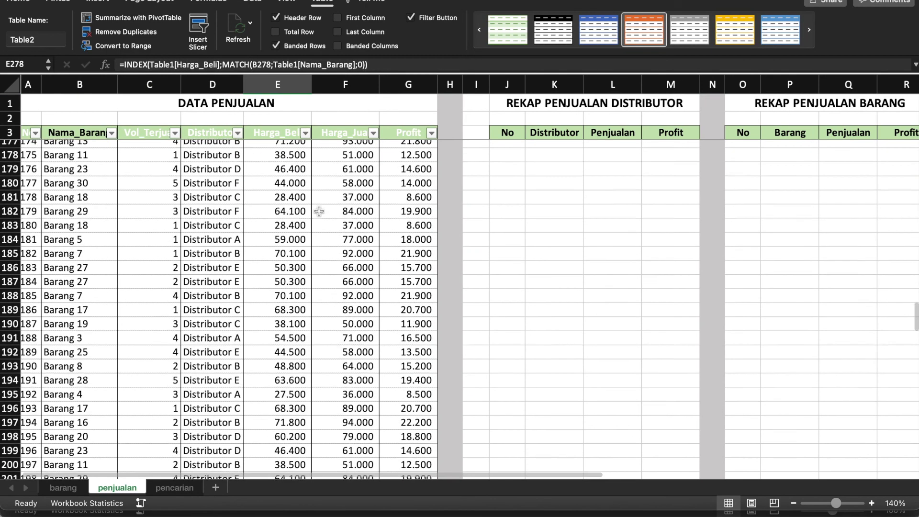
scroll(319, 211, down, 10)
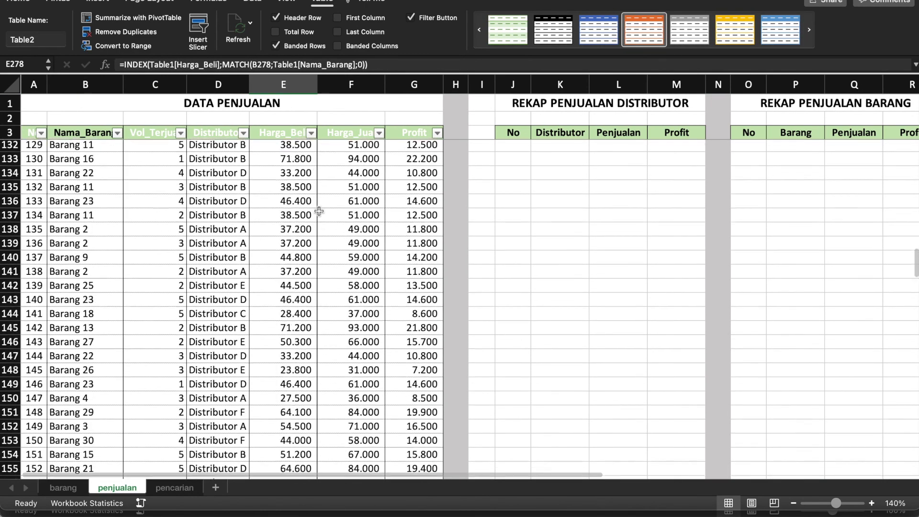
scroll(319, 211, down, 14)
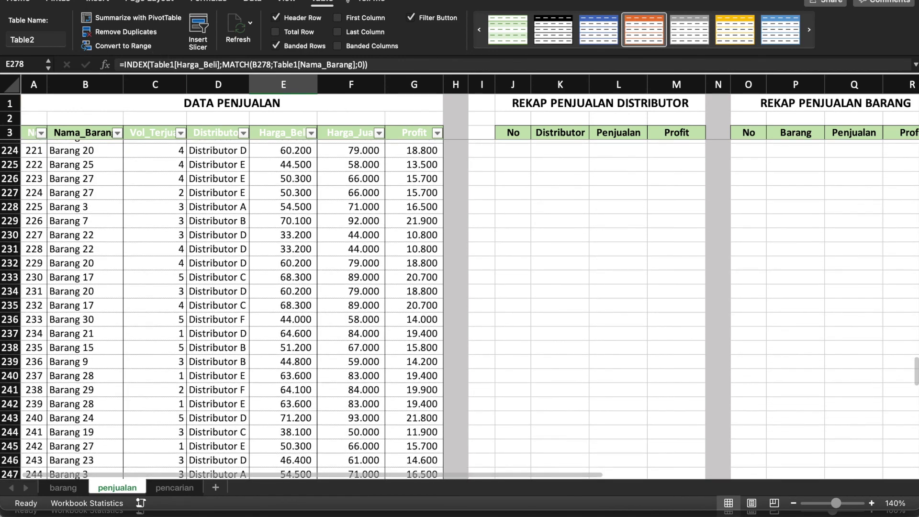
click(20, 2)
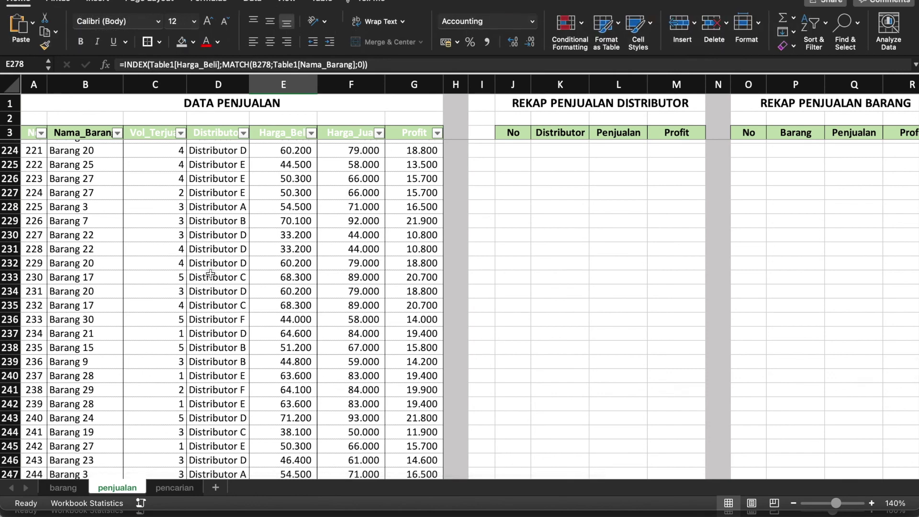
scroll(210, 270, down, 9)
scroll(210, 274, down, 12)
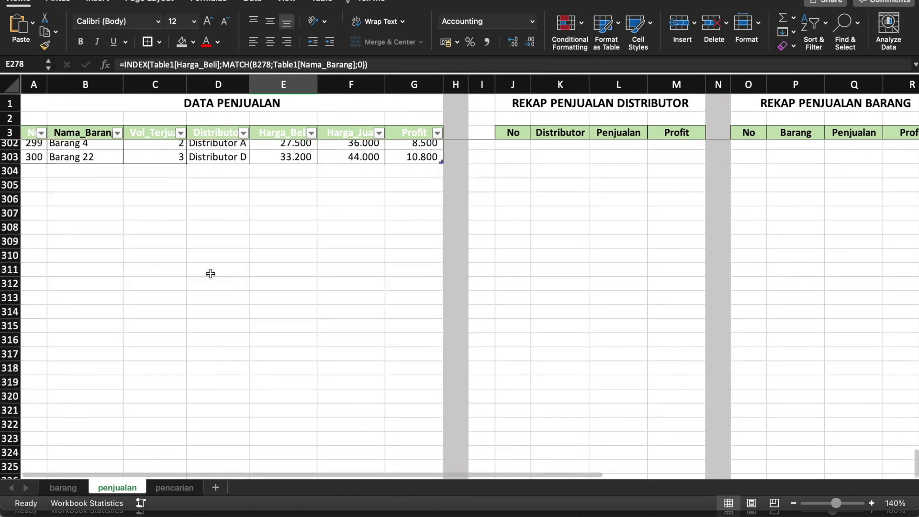
scroll(211, 273, up, 3)
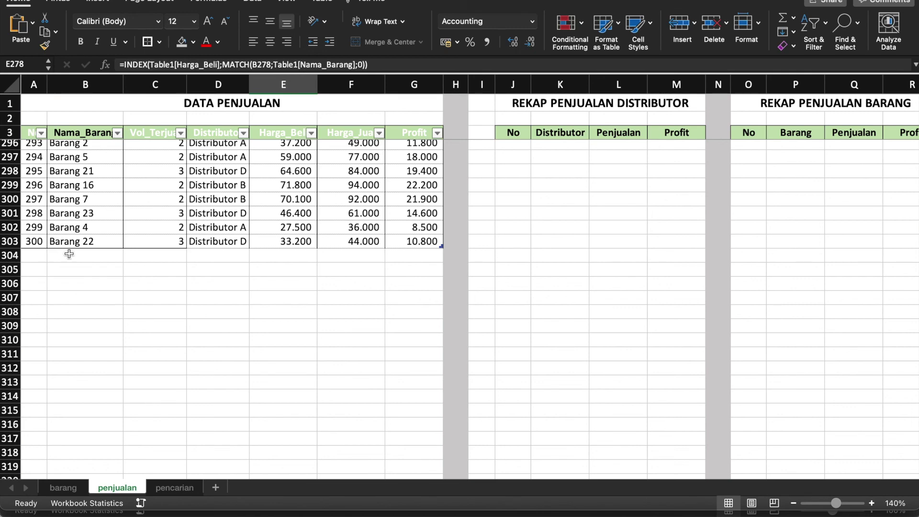
scroll(69, 254, up, 20)
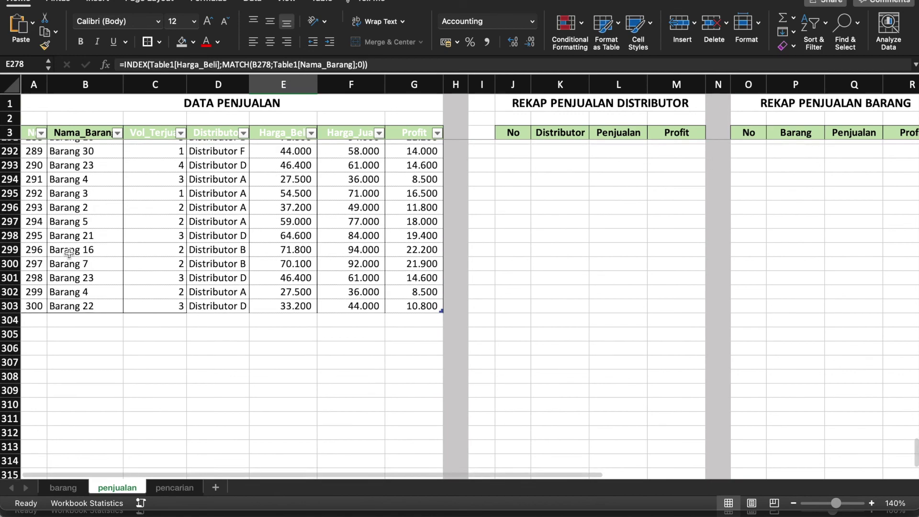
scroll(68, 254, up, 11)
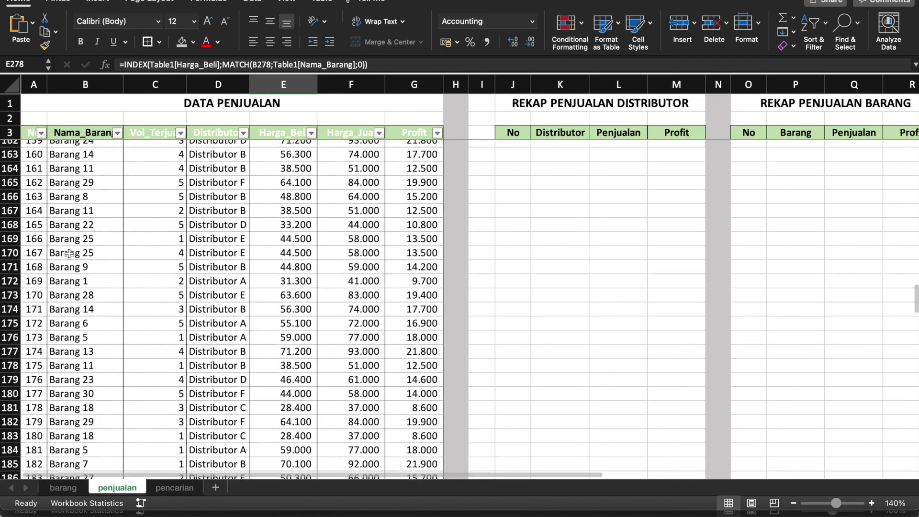
Sort the table on the barang sheet by the Distributor column in ascending order.
click(76, 488)
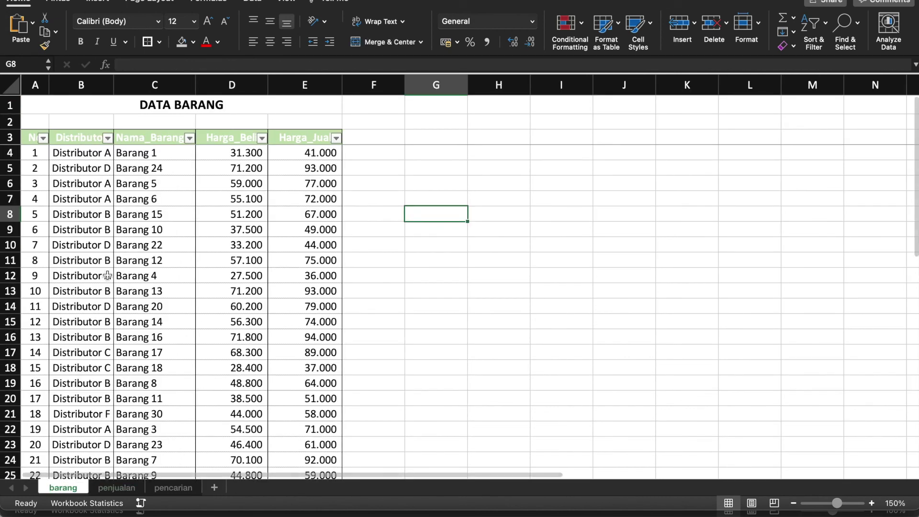
drag(74, 152, 88, 170)
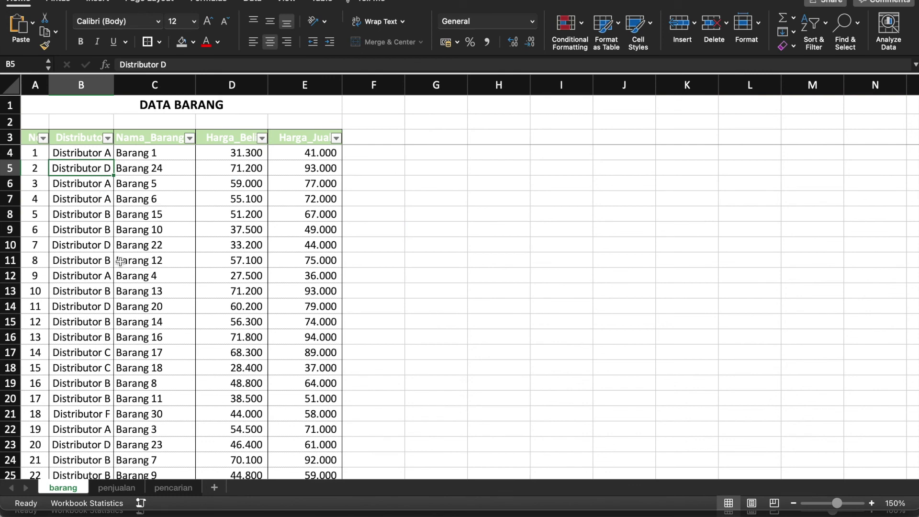
click(108, 138)
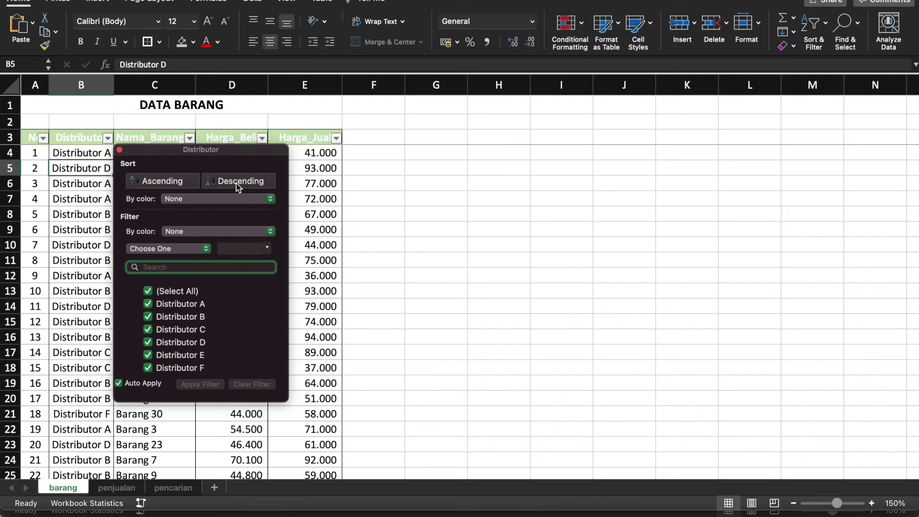
click(176, 184)
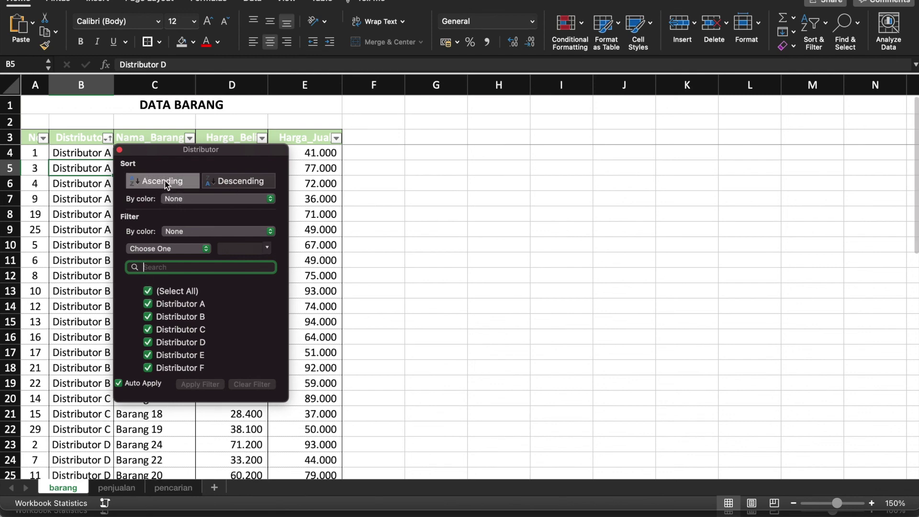
click(120, 150)
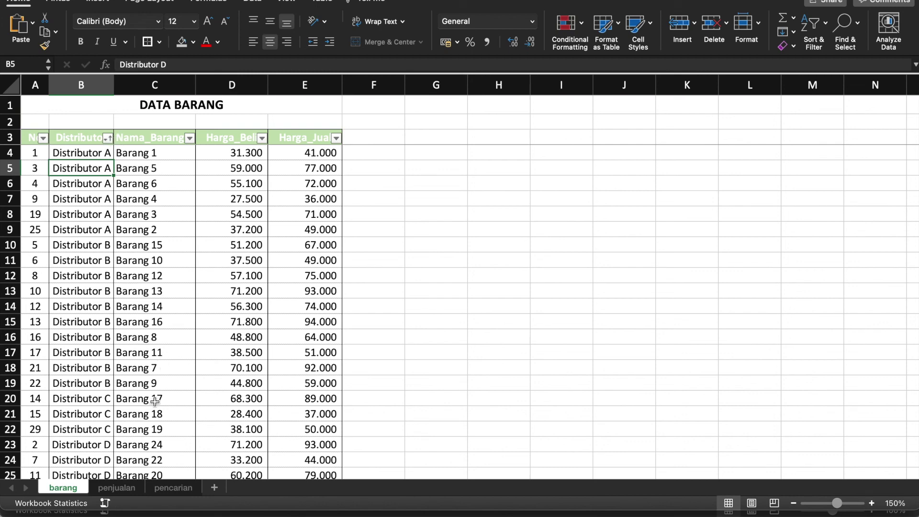
Examine the empty REKAP PENJUALAN DISTRIBUTOR and REKAP PENJUALAN BARANG recaps and their columns alongside the sales table on the penjualan sheet.
click(121, 492)
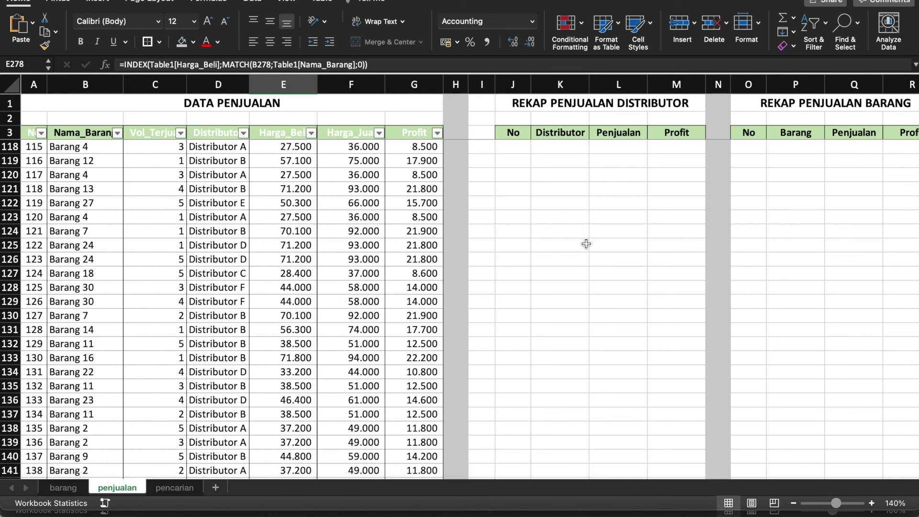
click(643, 108)
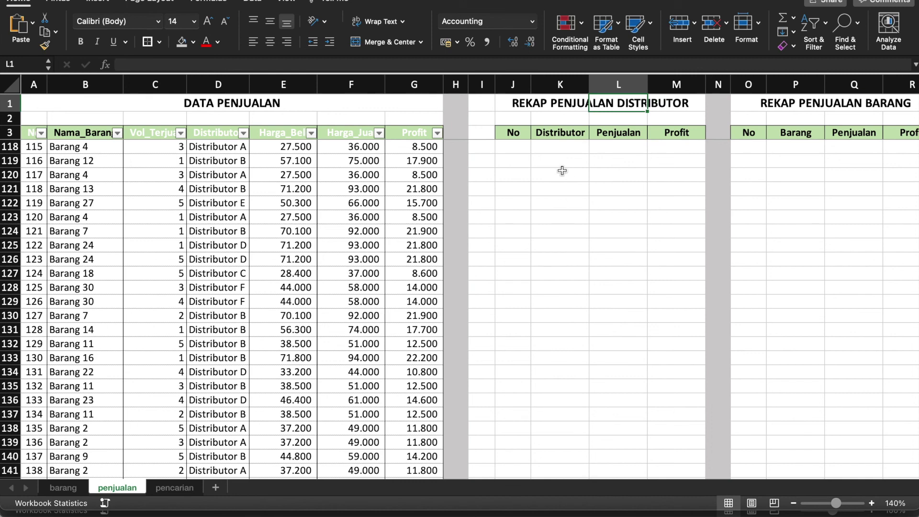
click(552, 149)
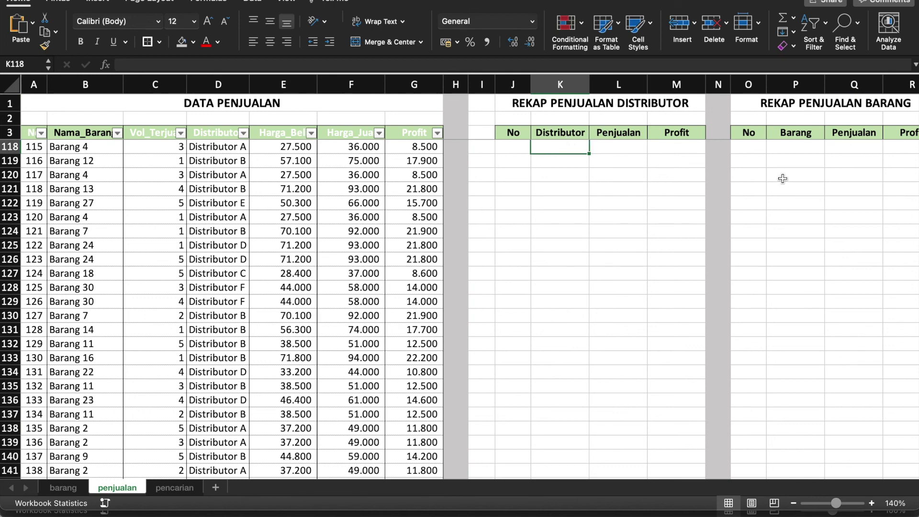
click(797, 149)
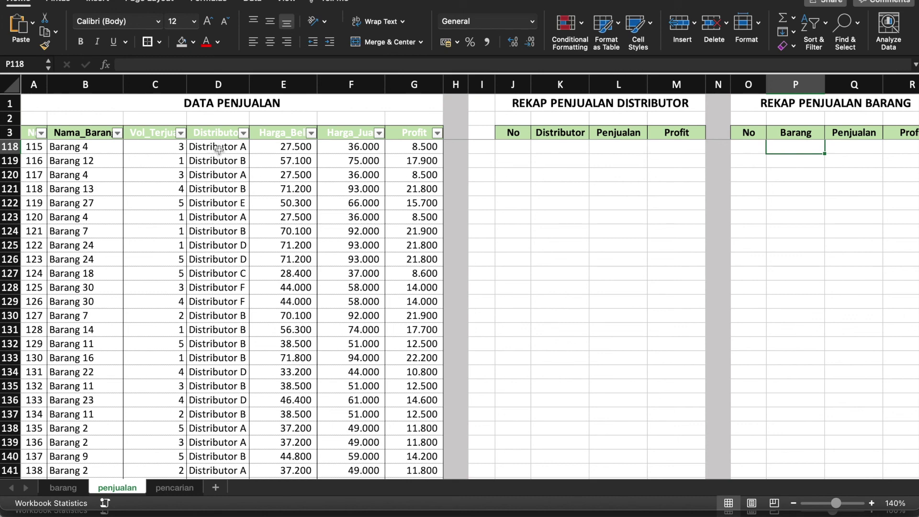
click(618, 132)
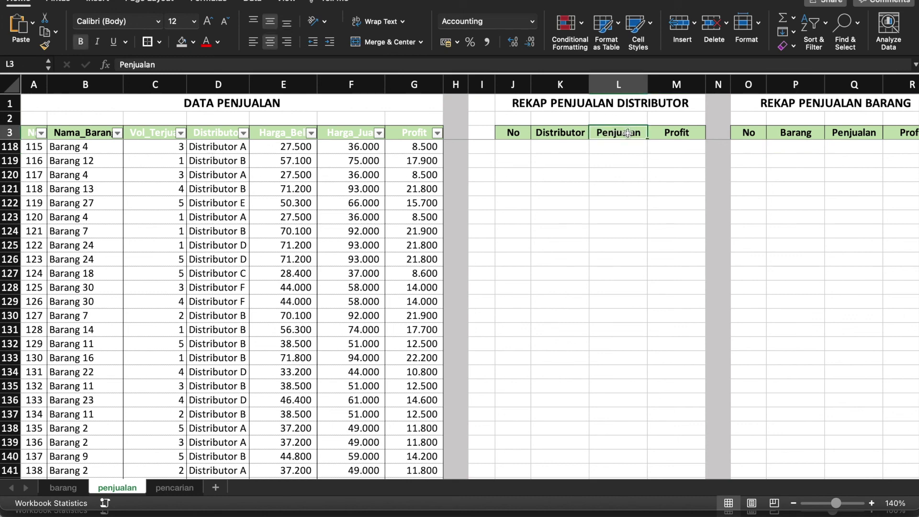
click(673, 135)
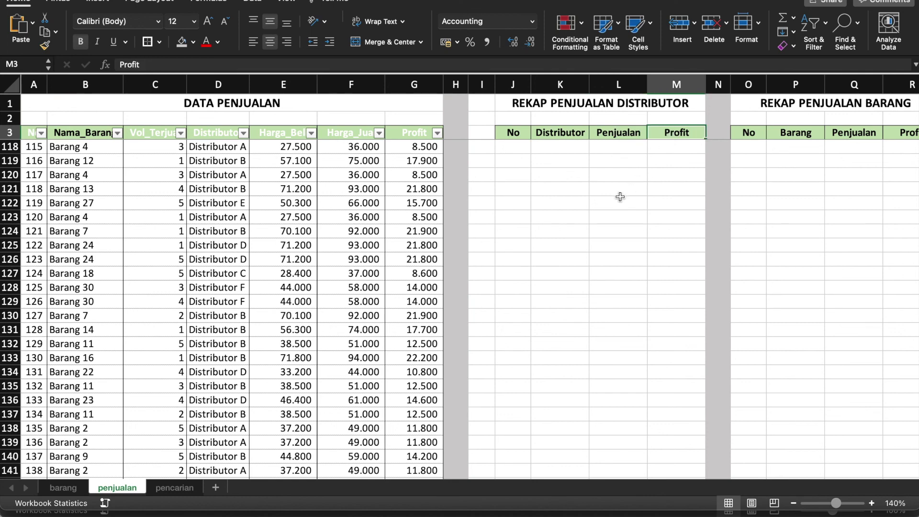
scroll(620, 197, right, 1)
scroll(619, 197, up, 1)
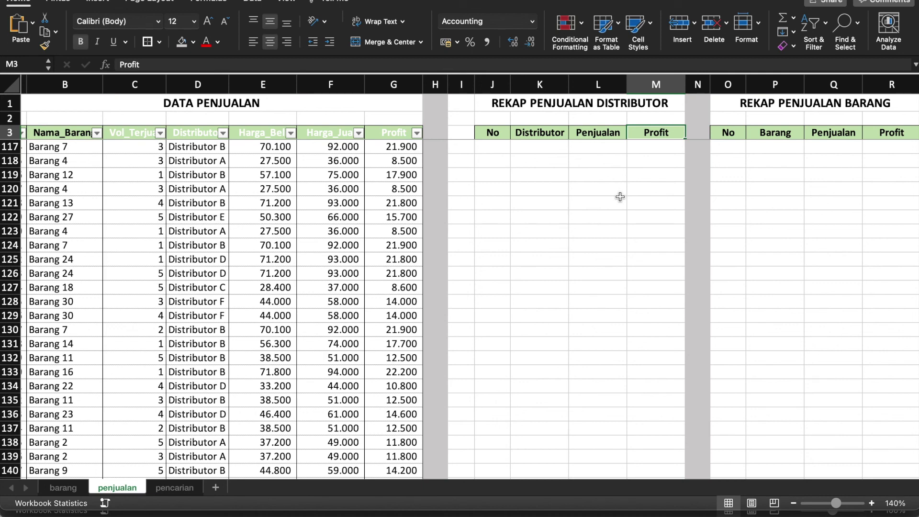
scroll(619, 197, left, 2)
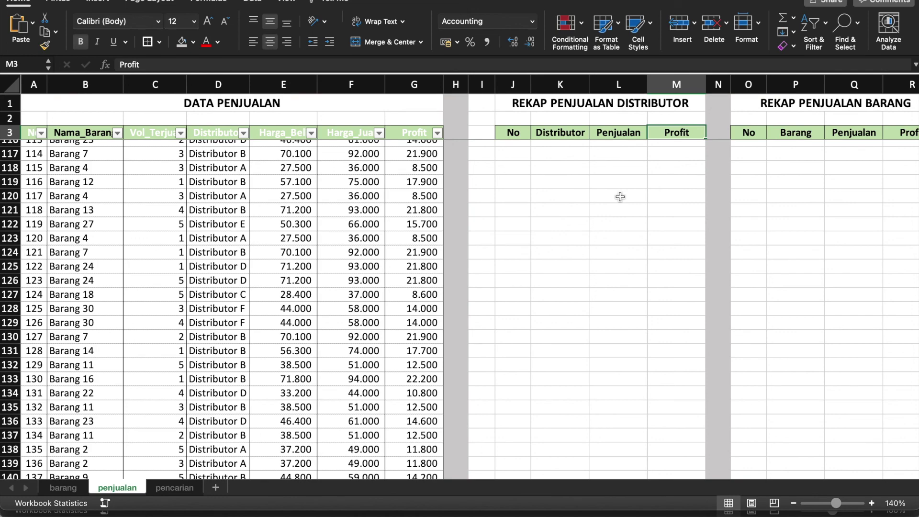
scroll(620, 197, up, 20)
scroll(620, 197, up, 9)
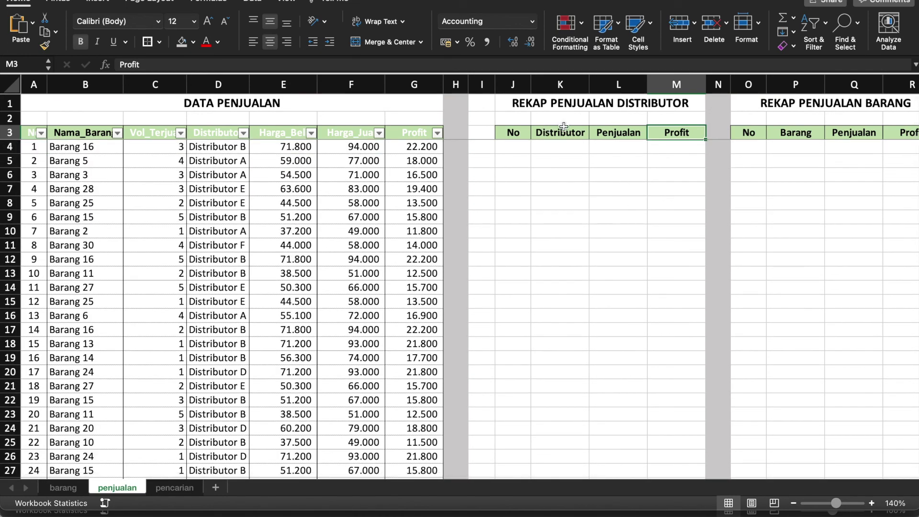
click(557, 139)
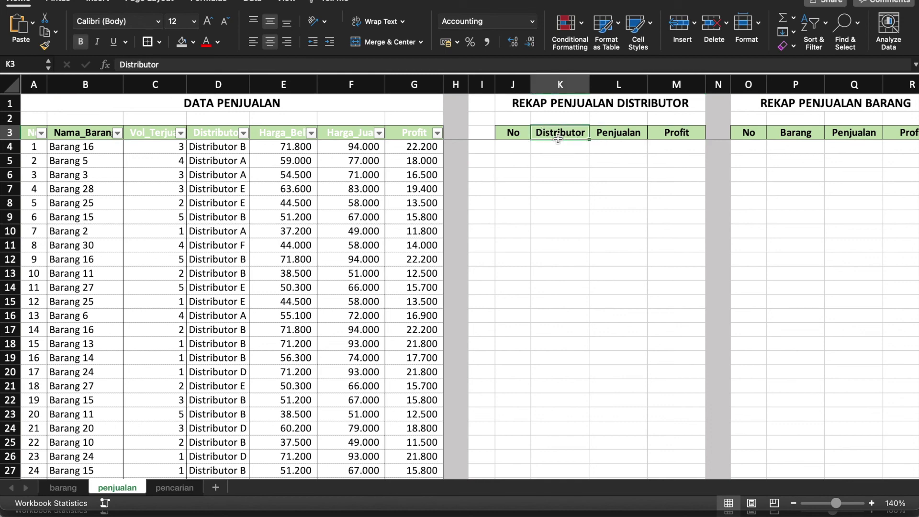
click(551, 148)
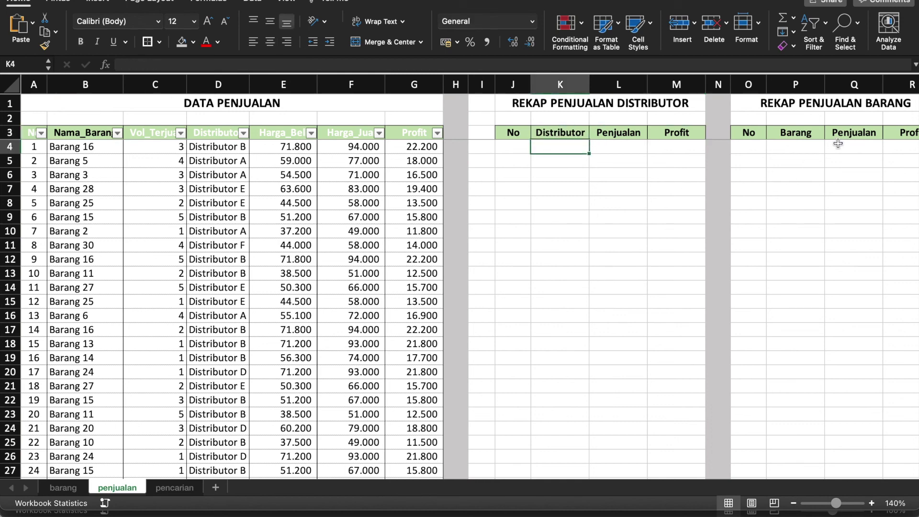
click(806, 149)
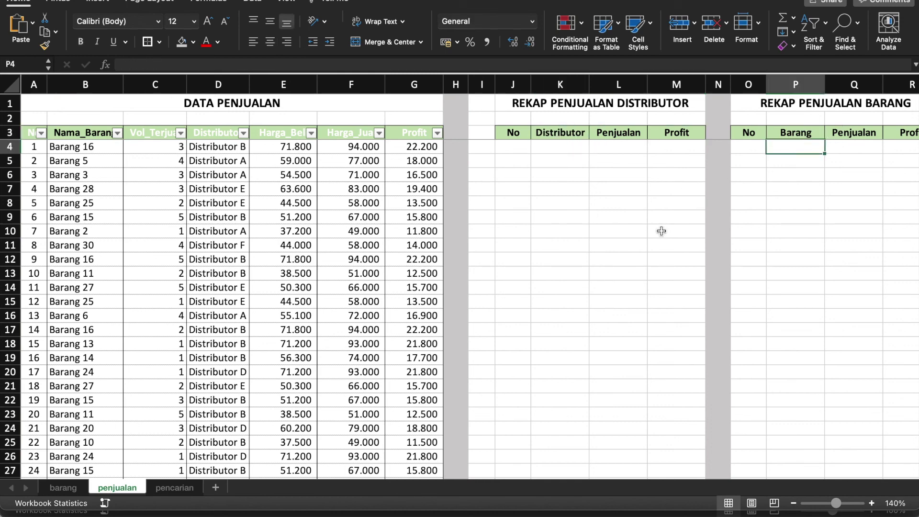